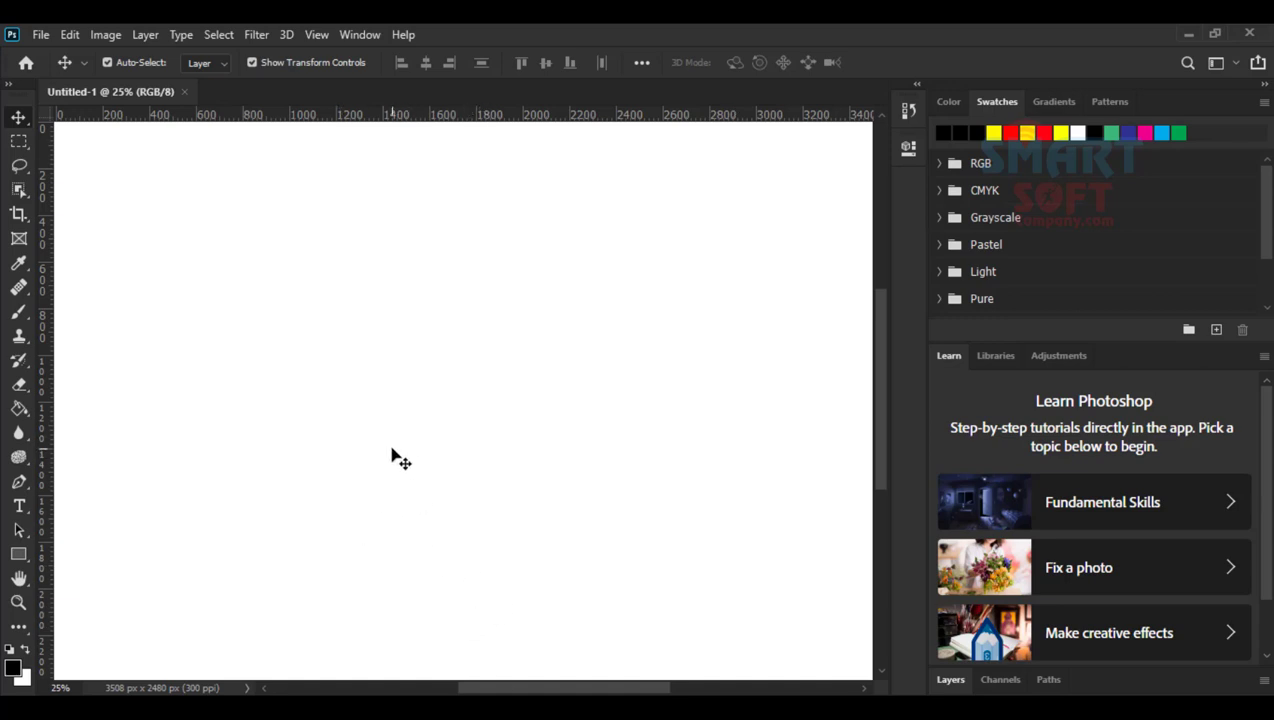
# Set the text engine to World-Ready Layout in the Type preferences.
pyautogui.click(42, 34)
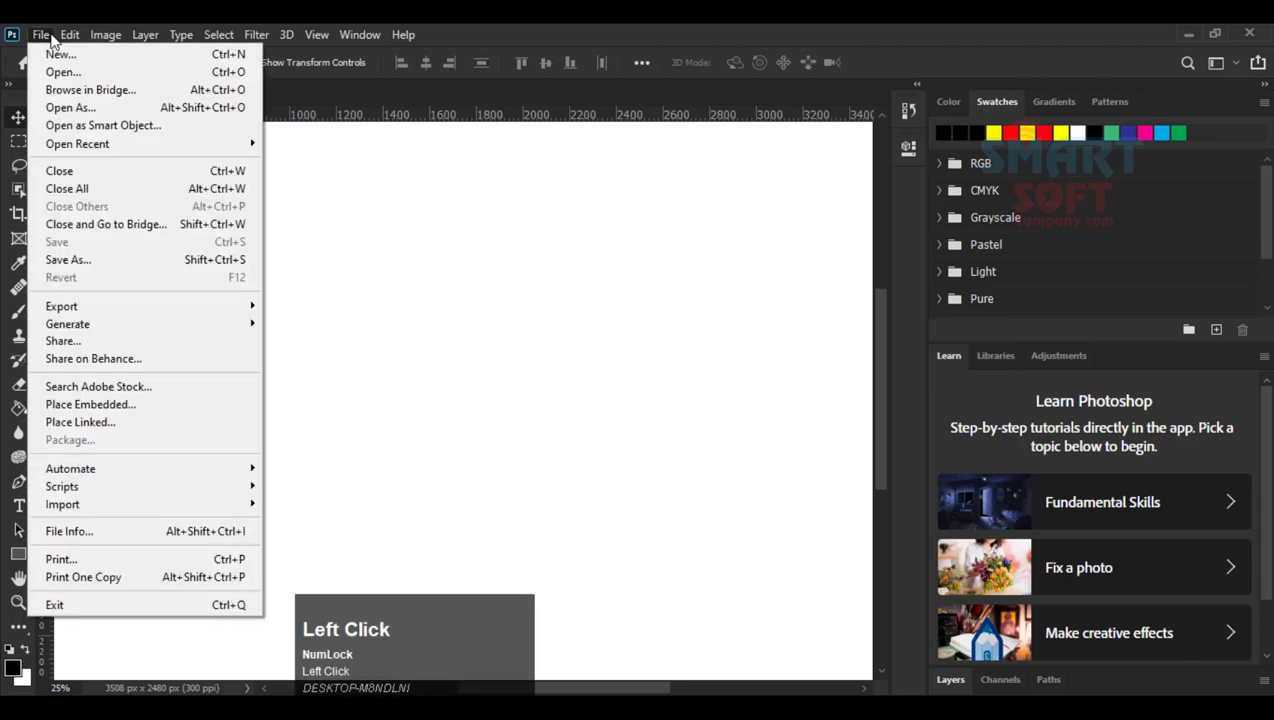
pyautogui.moveTo(70, 36)
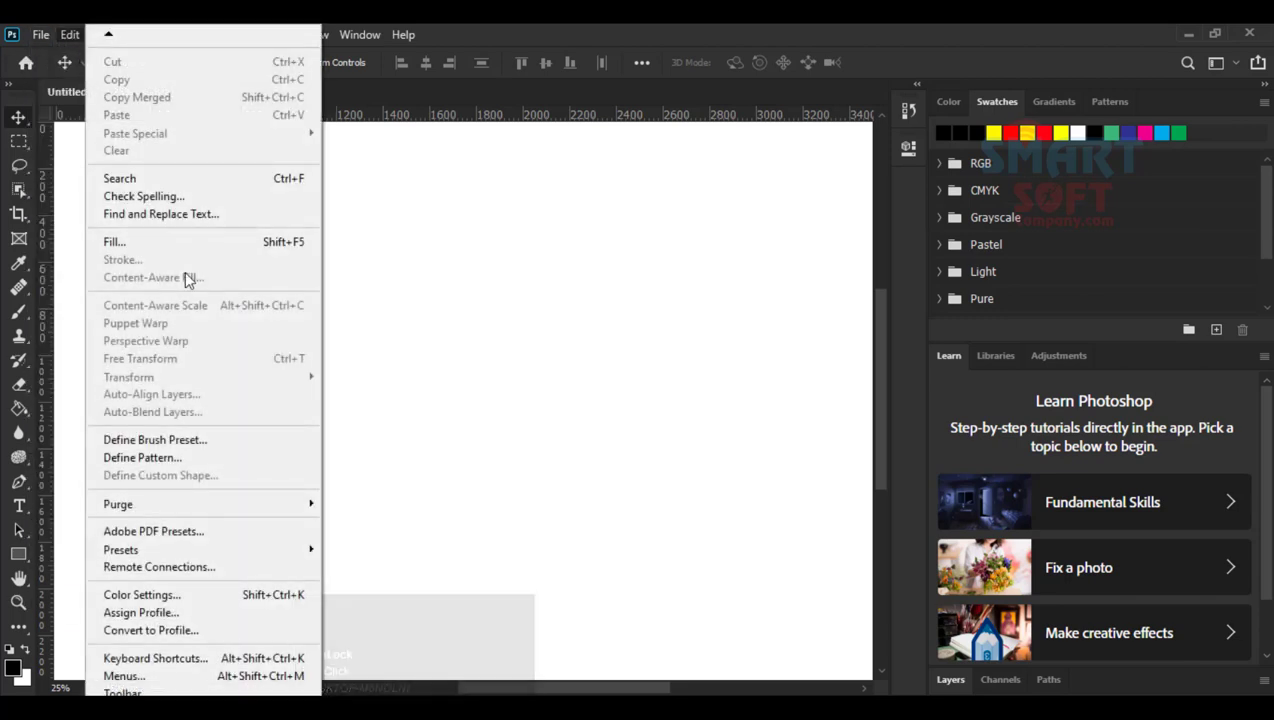
pyautogui.moveTo(130, 700)
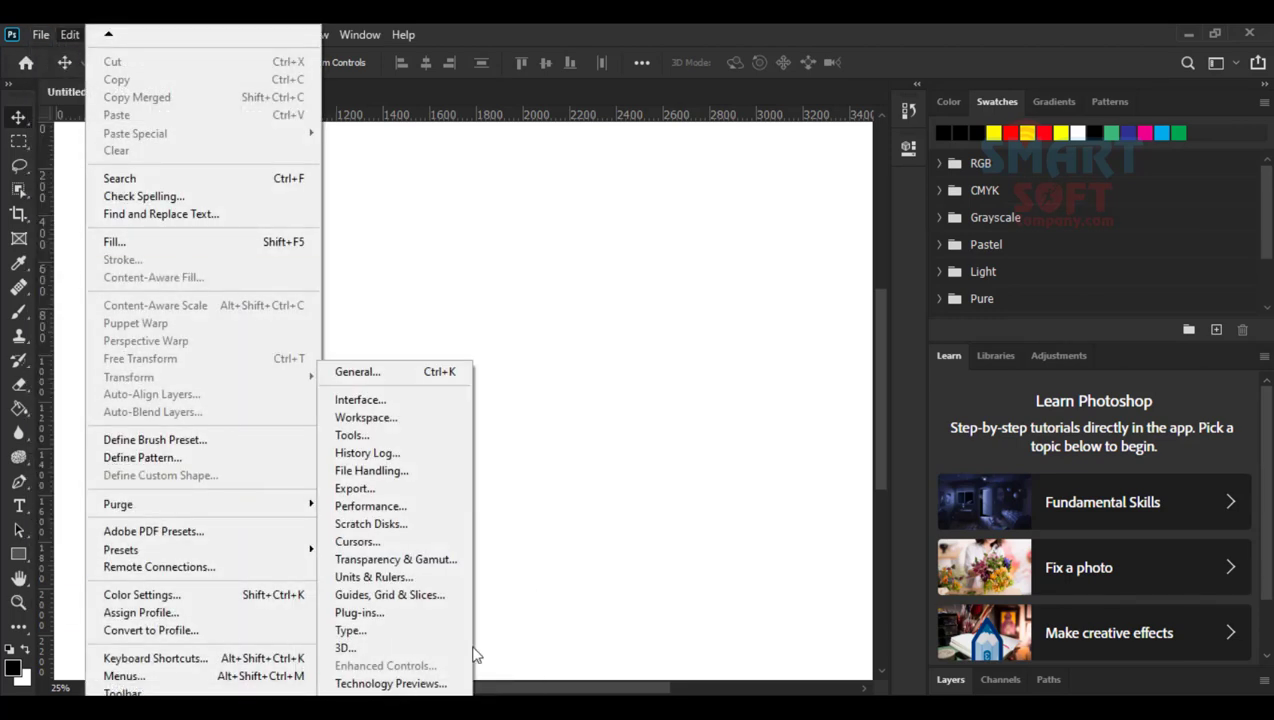
pyautogui.click(455, 632)
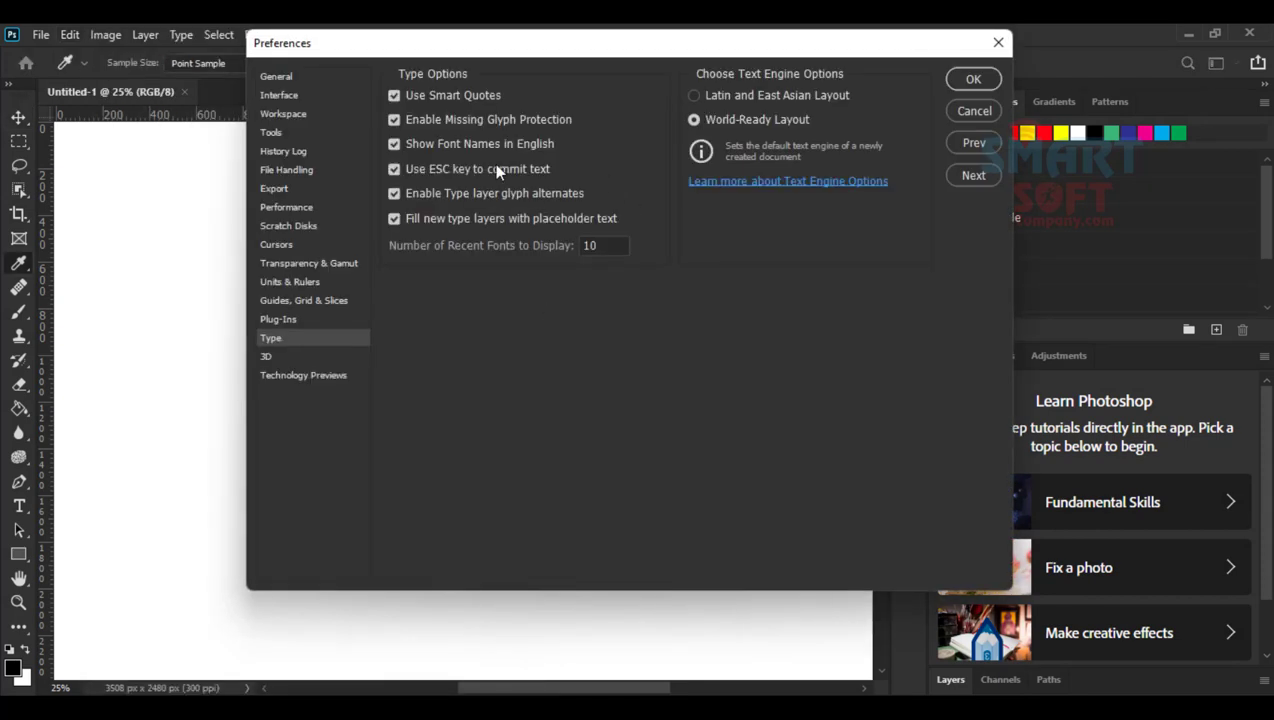
pyautogui.moveTo(501, 56); pyautogui.dragTo(512, 105)
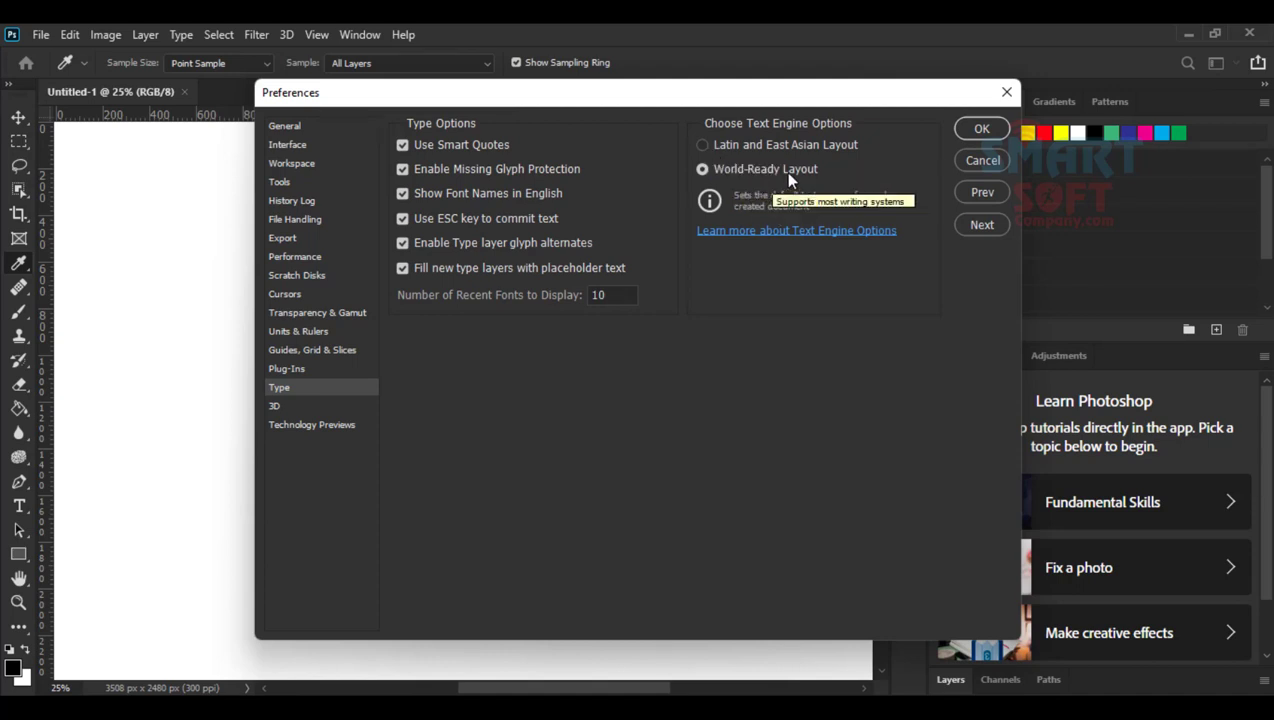
pyautogui.click(767, 169)
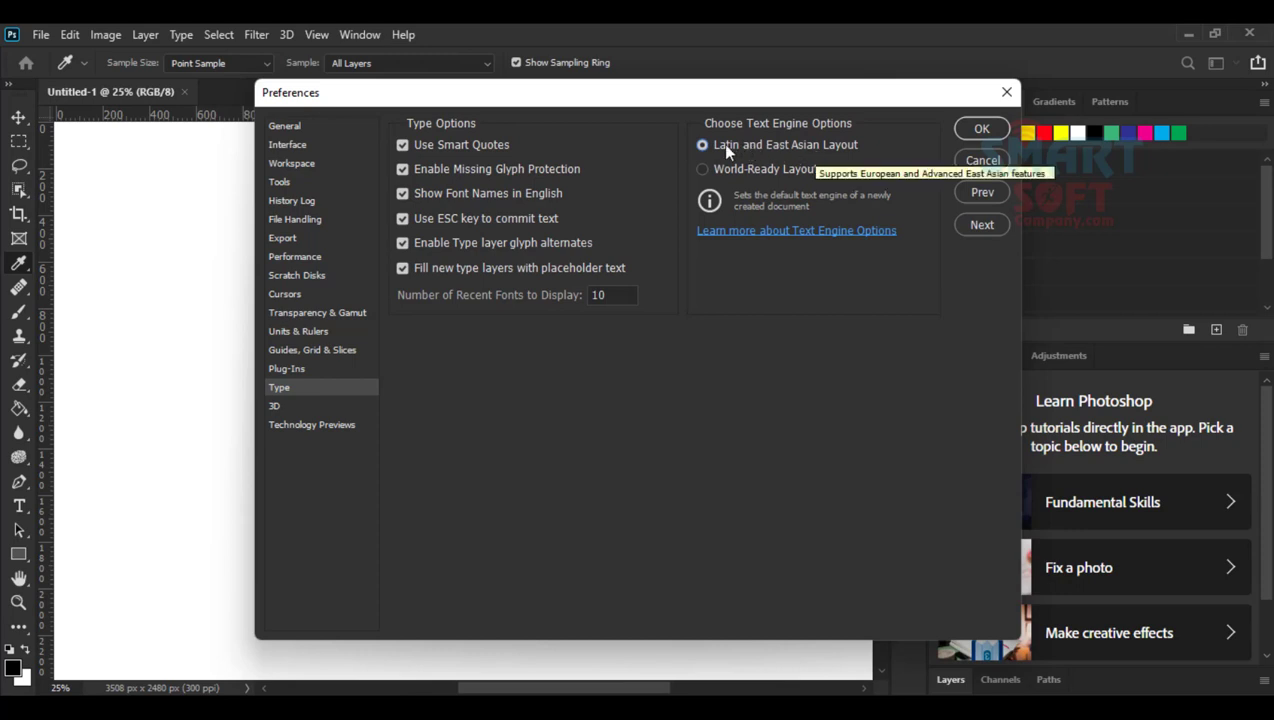
pyautogui.click(708, 168)
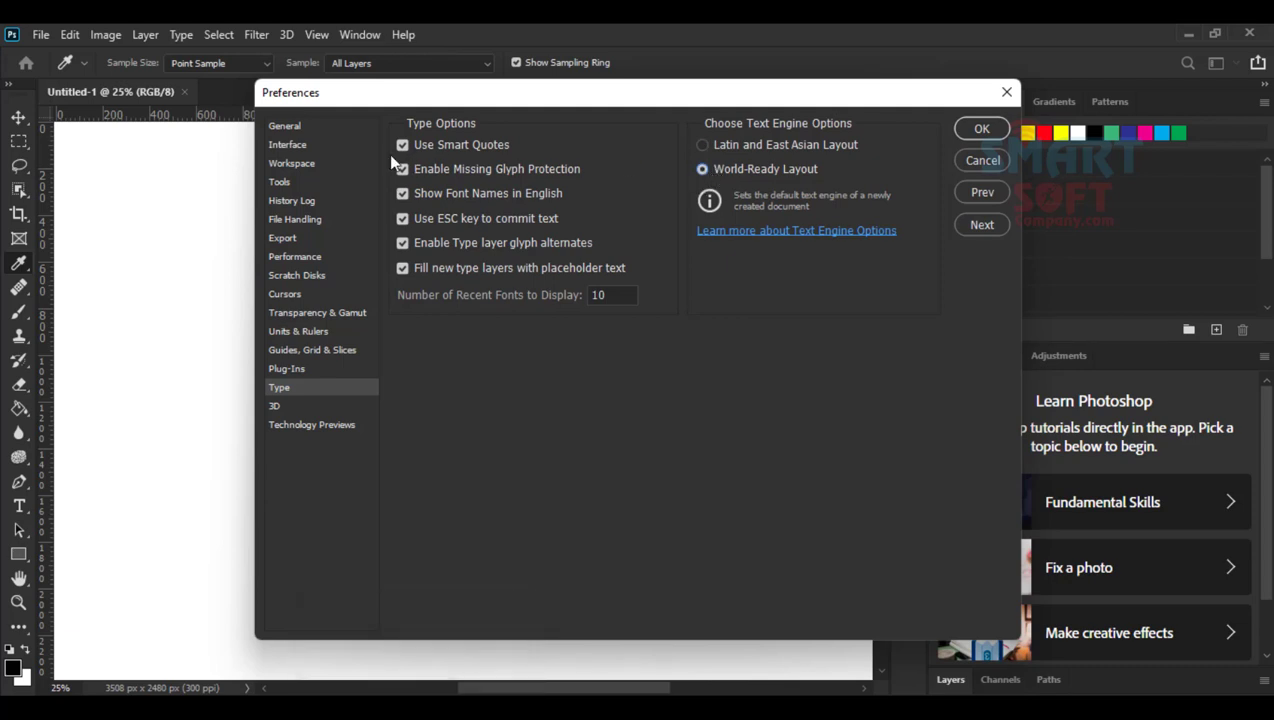
# Preview the lighter interface color themes, choose the darkest theme, and apply the preferences.
pyautogui.click(289, 146)
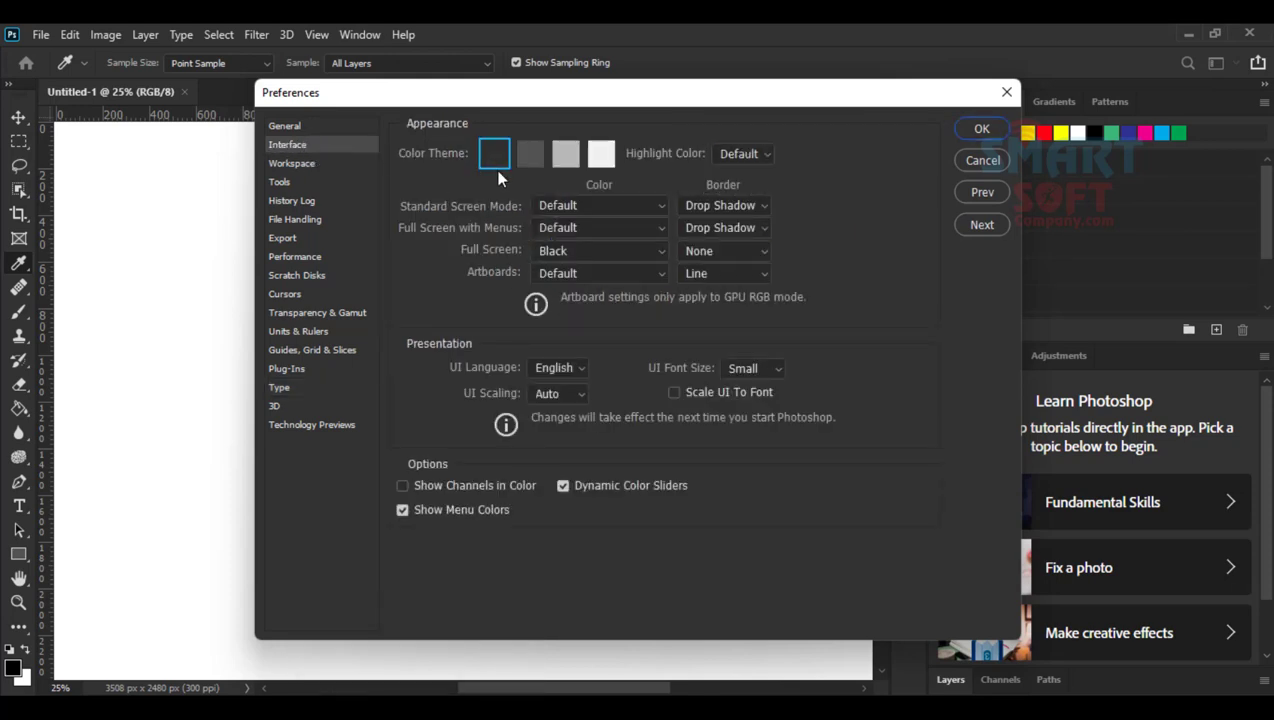
pyautogui.click(601, 154)
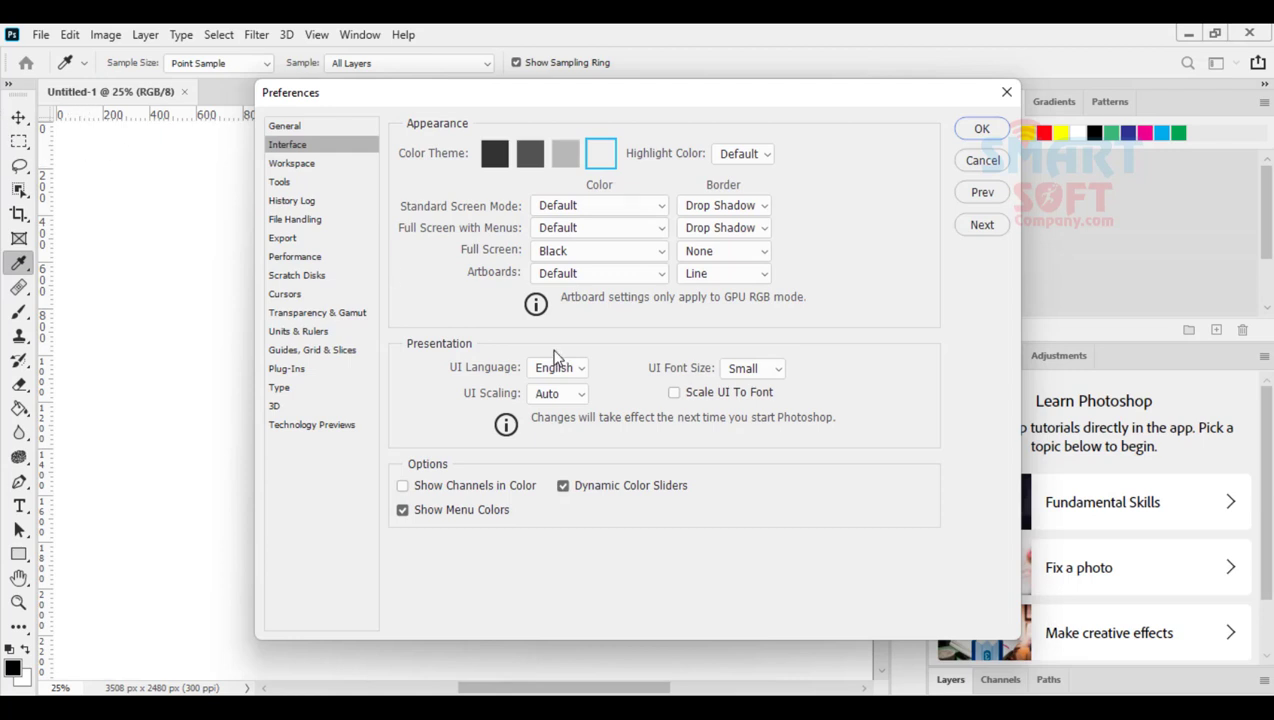
pyautogui.click(562, 156)
pyautogui.click(530, 155)
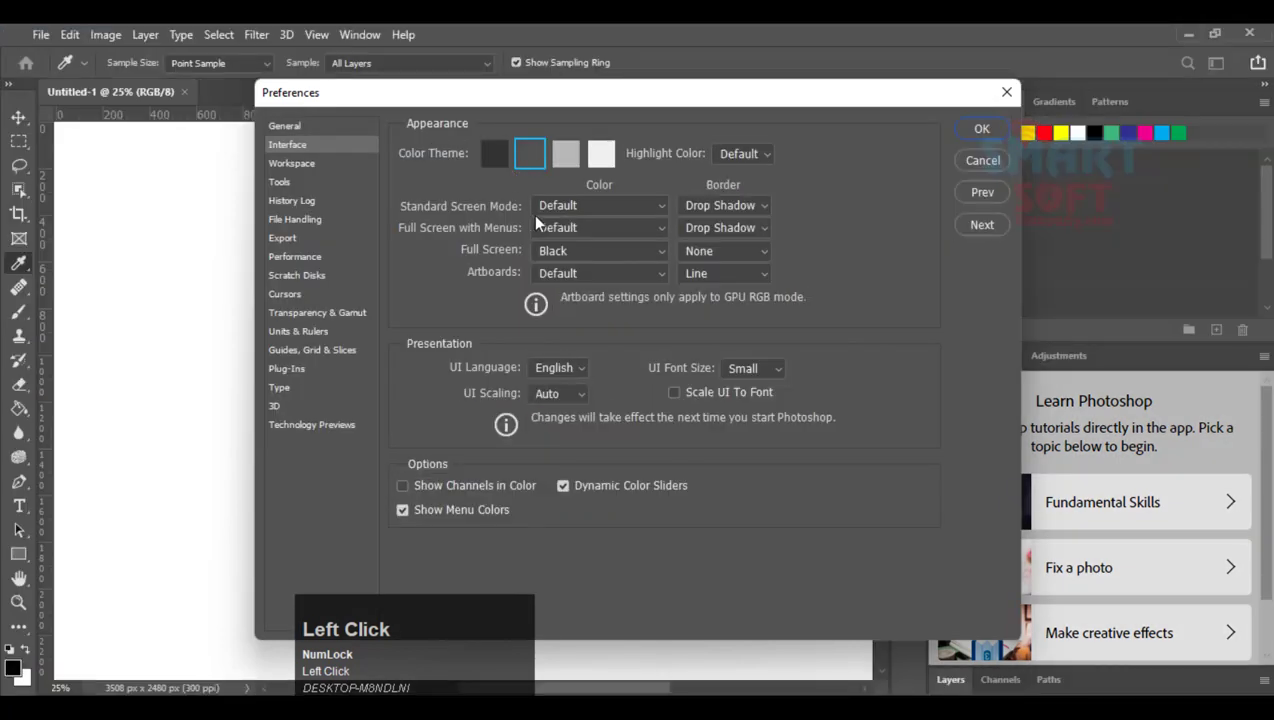
pyautogui.click(496, 157)
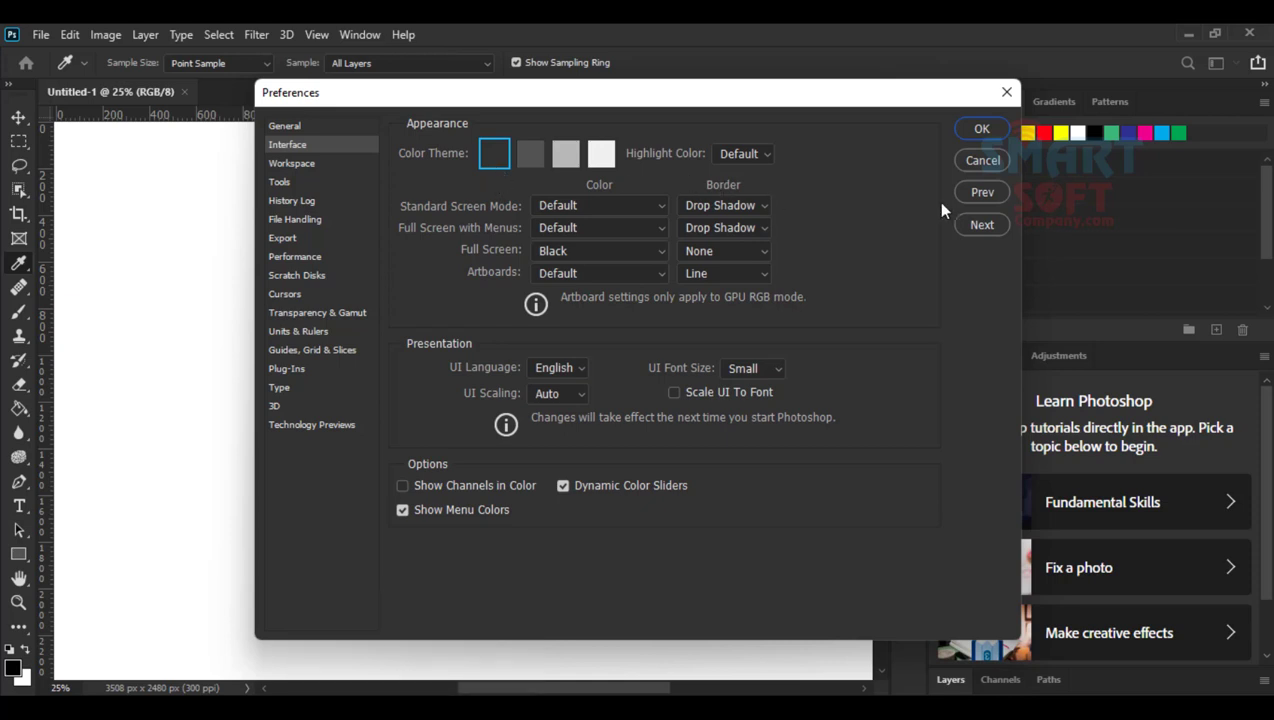
pyautogui.click(983, 131)
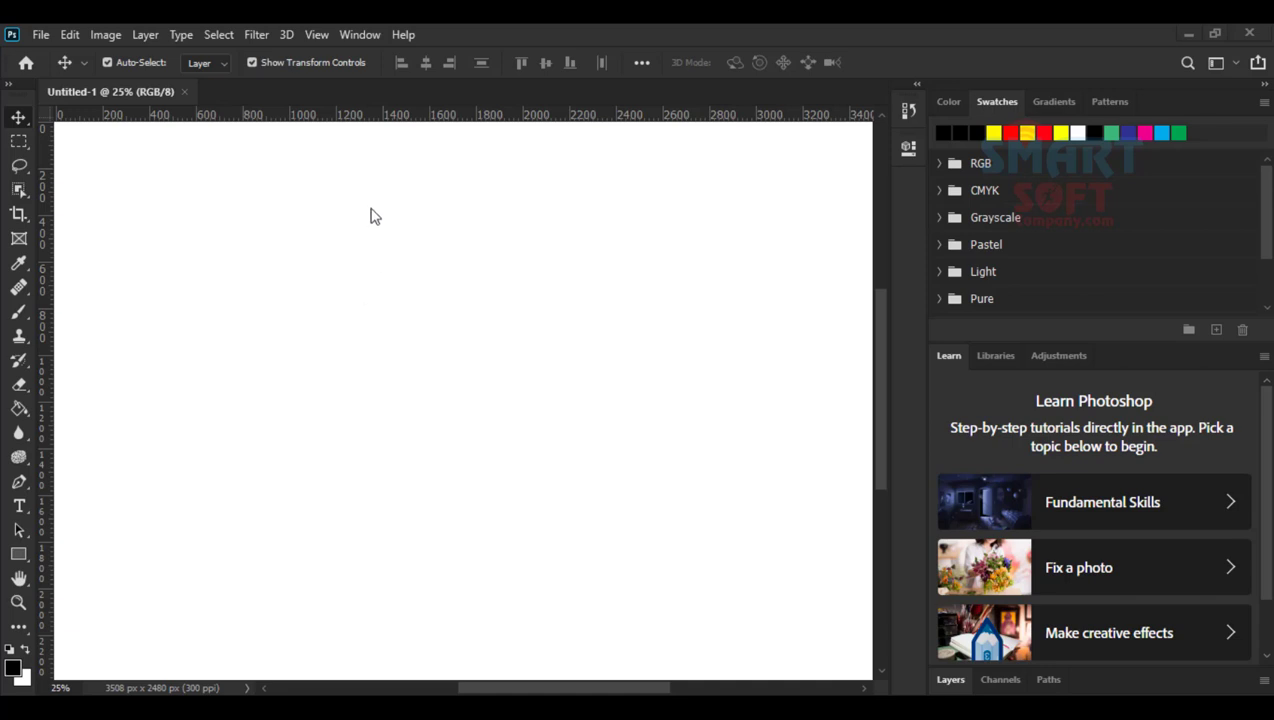
pyautogui.click(34, 36)
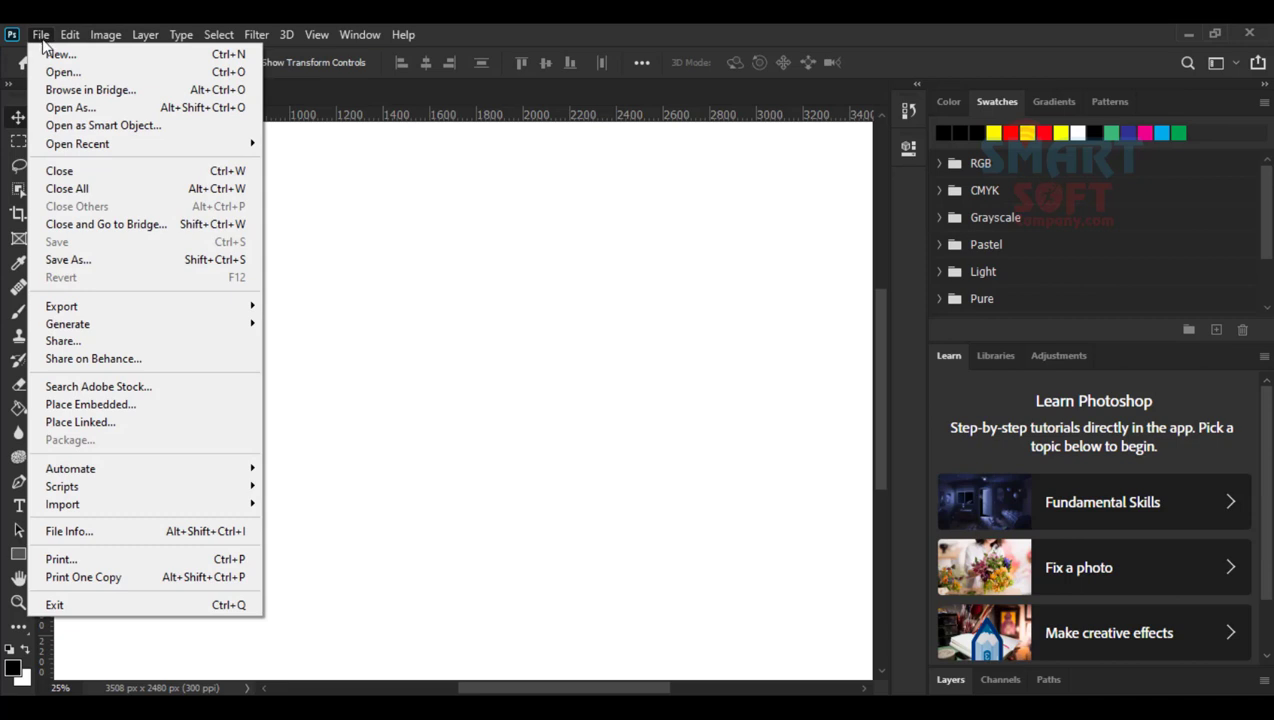
pyautogui.click(60, 36)
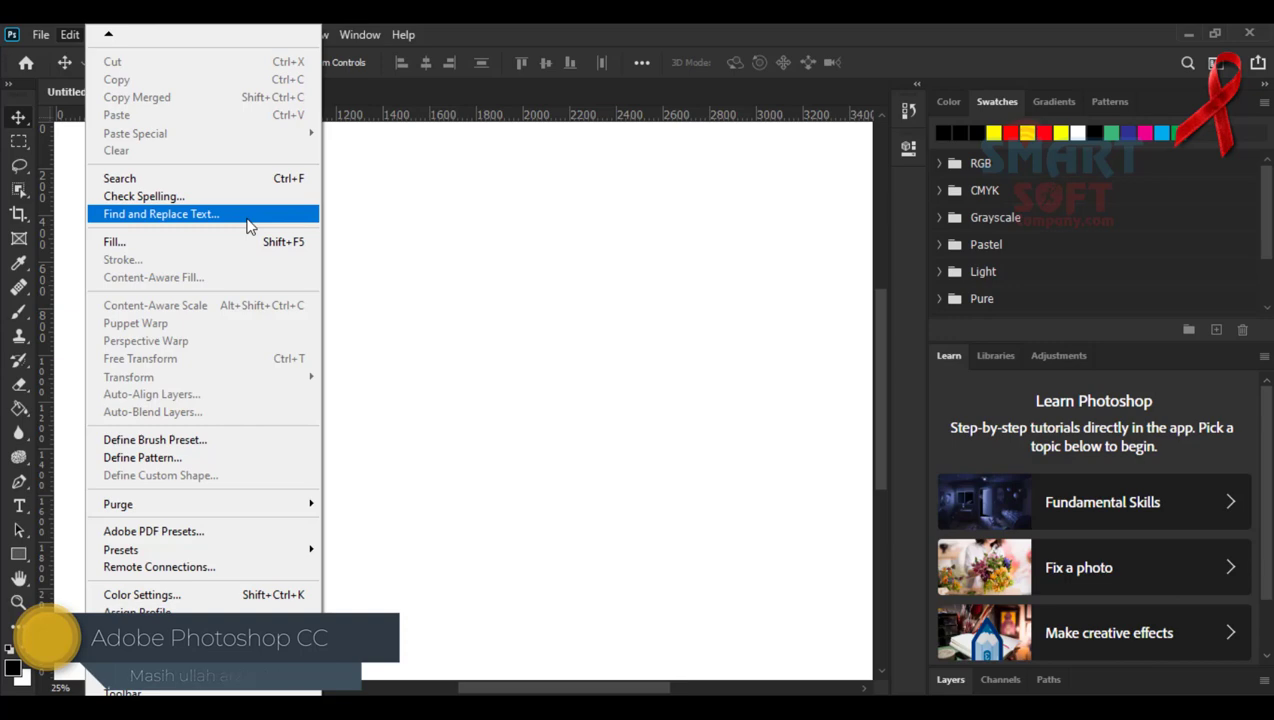
pyautogui.click(519, 69)
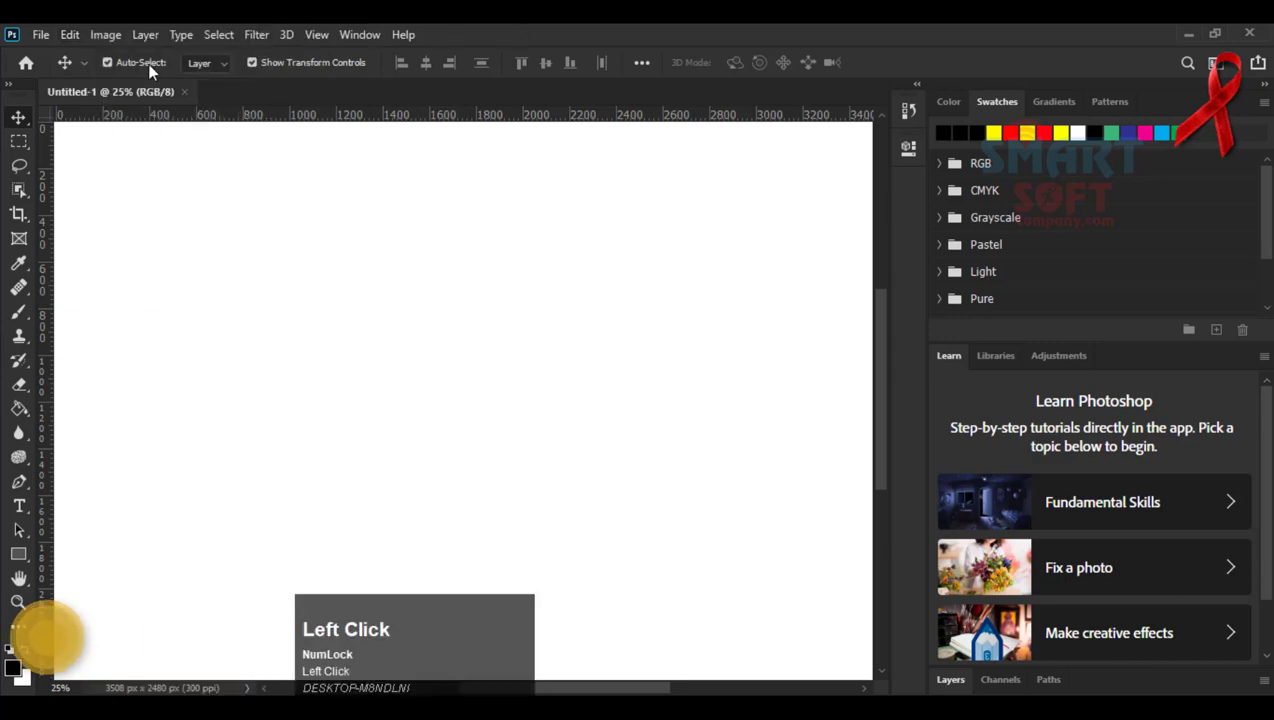
pyautogui.click(146, 35)
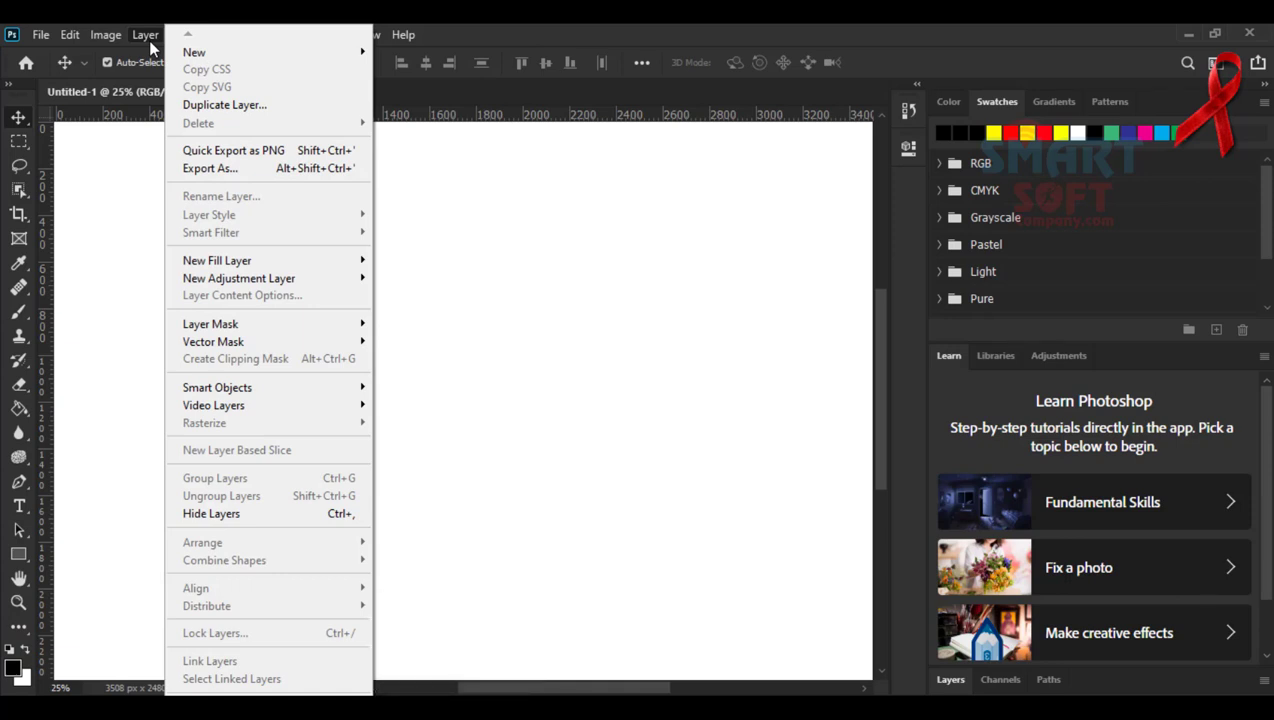
pyautogui.click(554, 24)
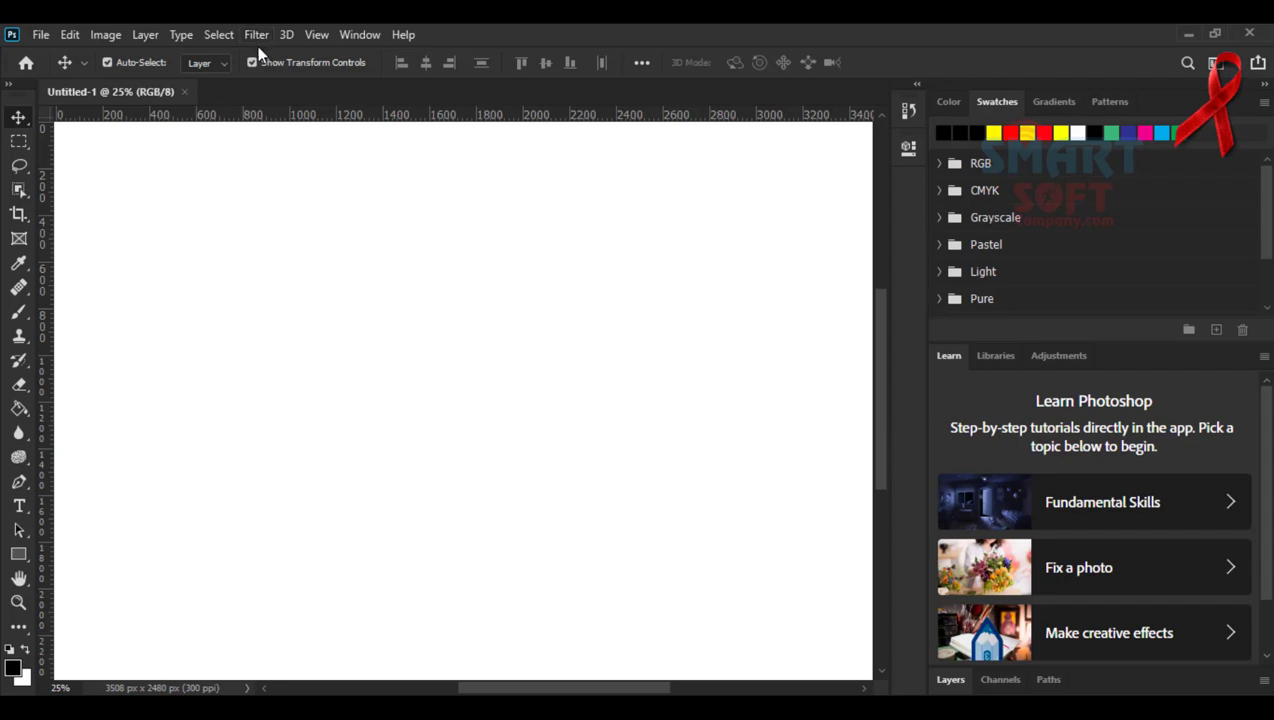
pyautogui.press('F9')
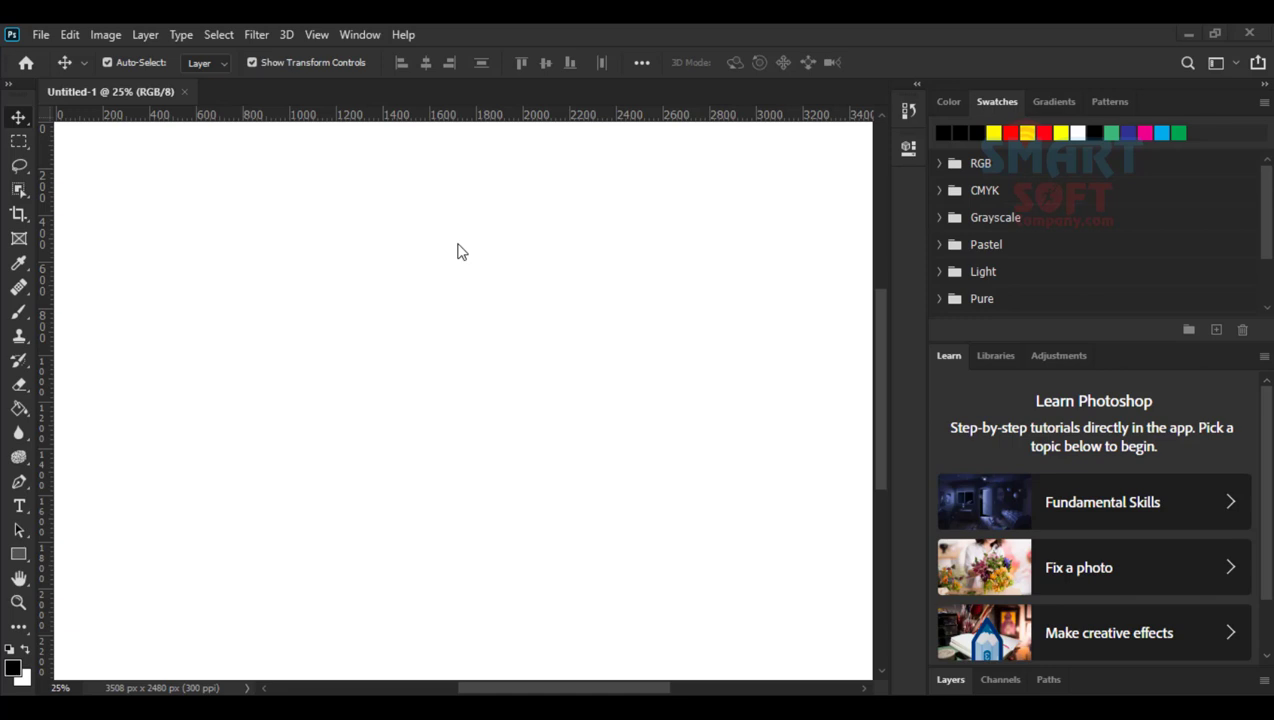
pyautogui.click(466, 286)
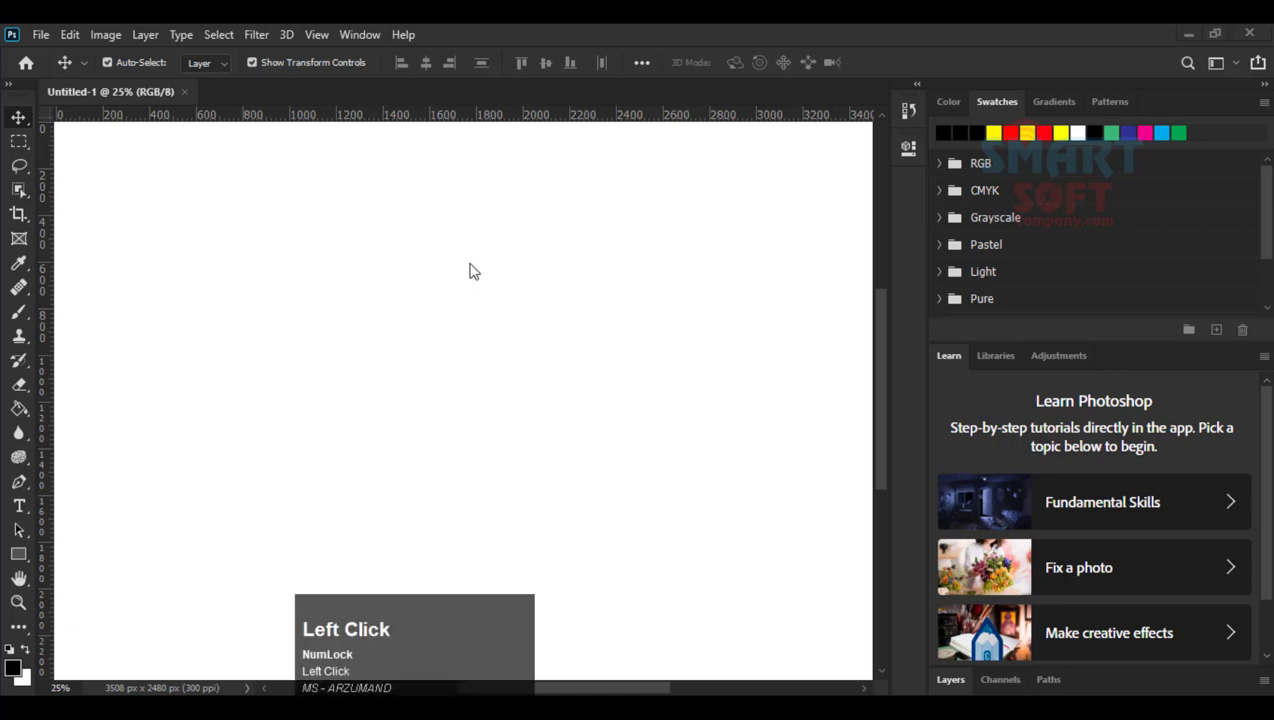
pyautogui.press('ctrl')
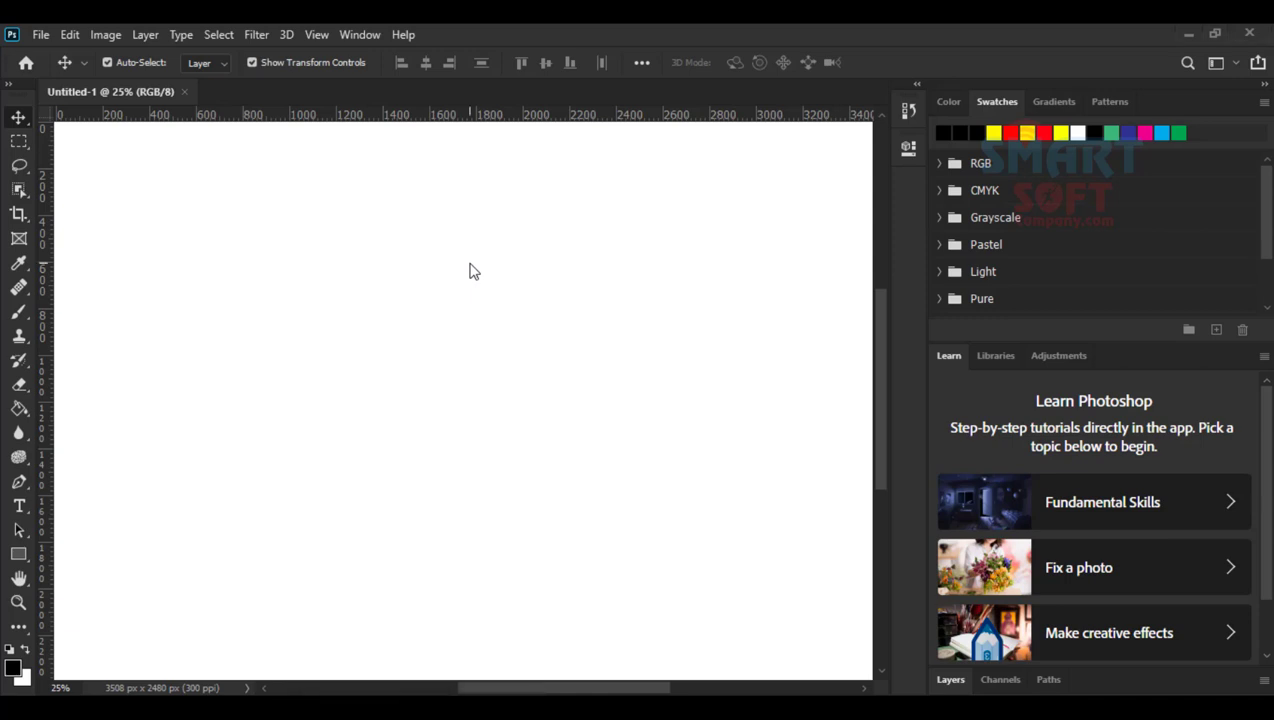
# Open the man's portrait JPG from its desktop folder as a separate document in the maximized workspace.
pyautogui.click(1206, 37)
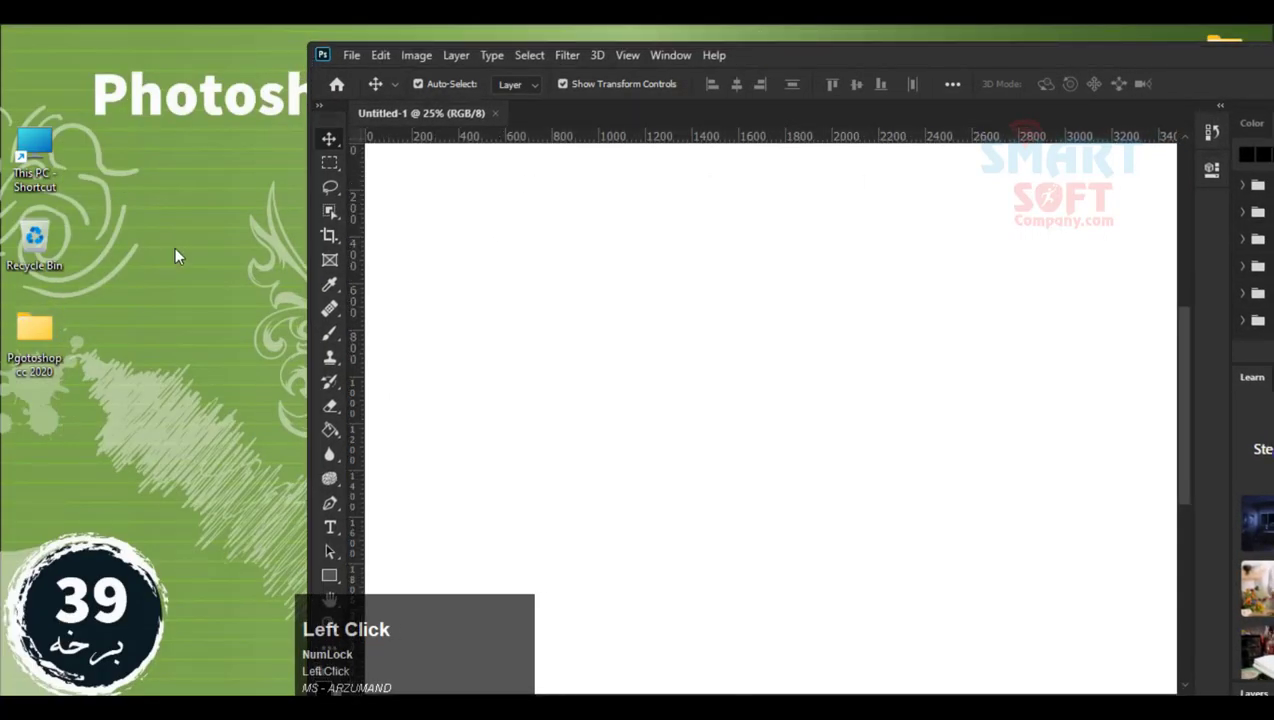
pyautogui.moveTo(488, 255); pyautogui.dragTo(1034, 117)
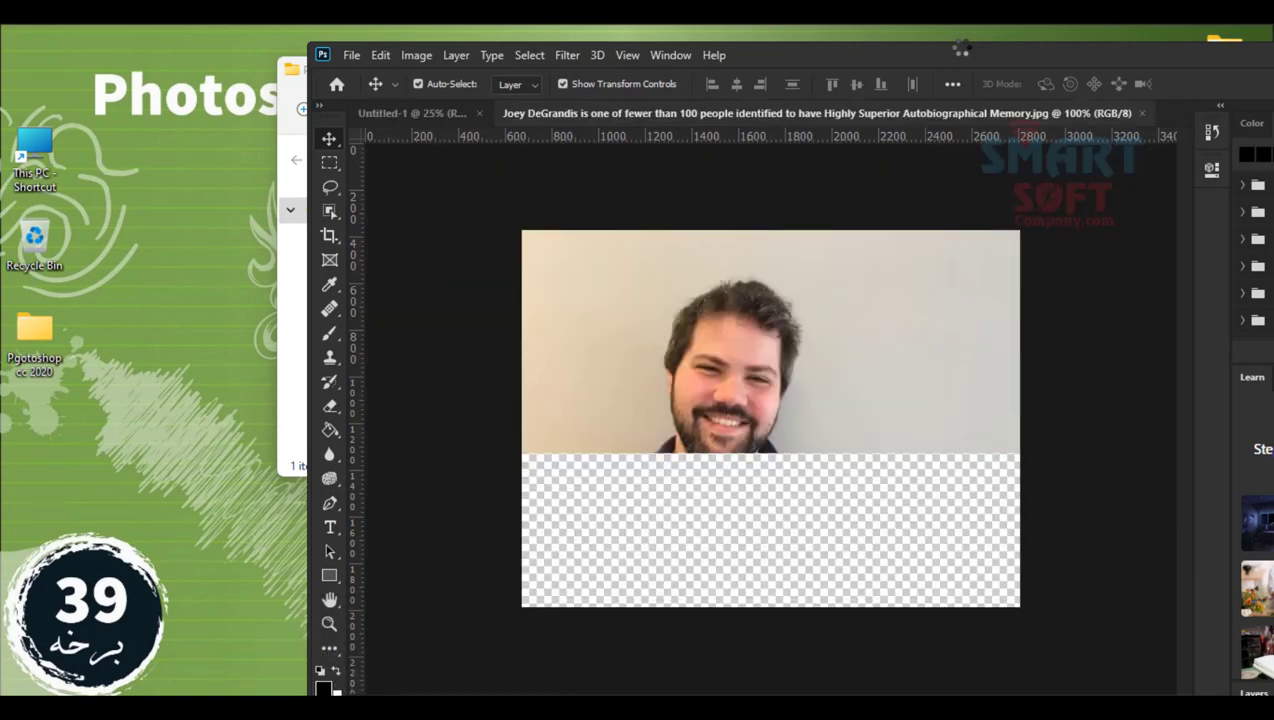
pyautogui.doubleClick(958, 48)
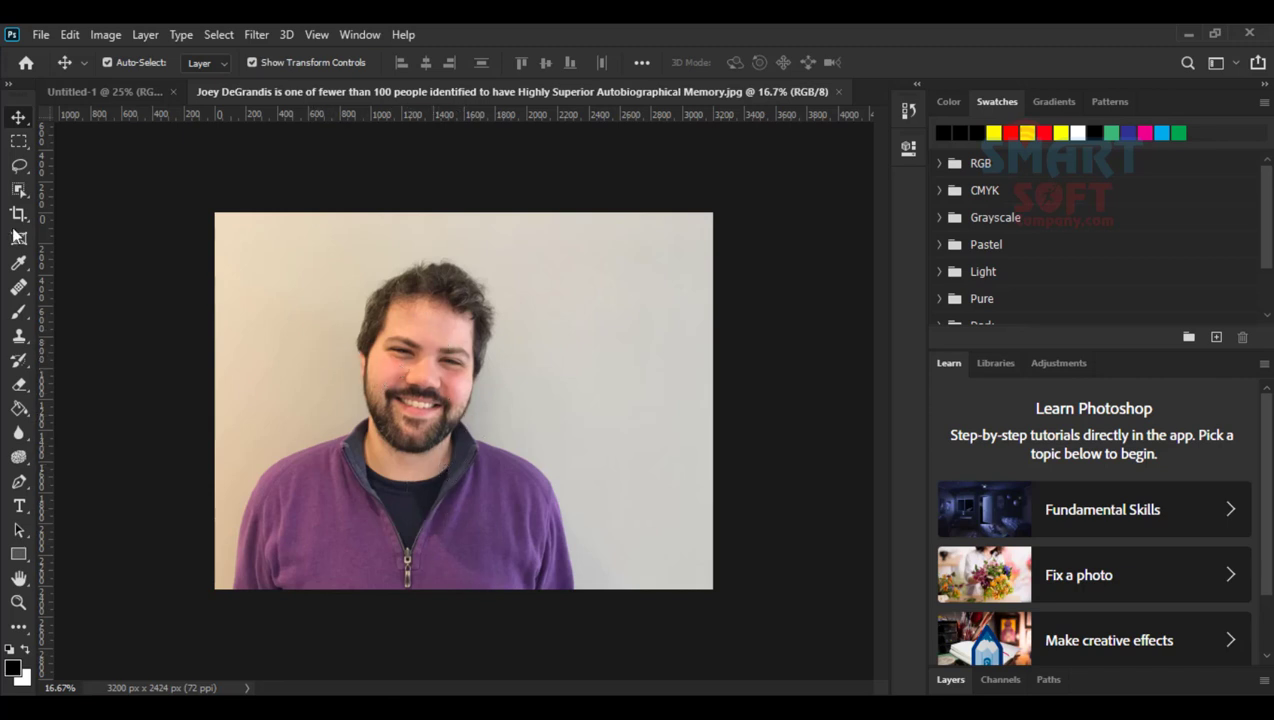
# Select the man in the photo using the Object Selection tool in Rectangle mode and inspect the selection's edges.
pyautogui.click(18, 142)
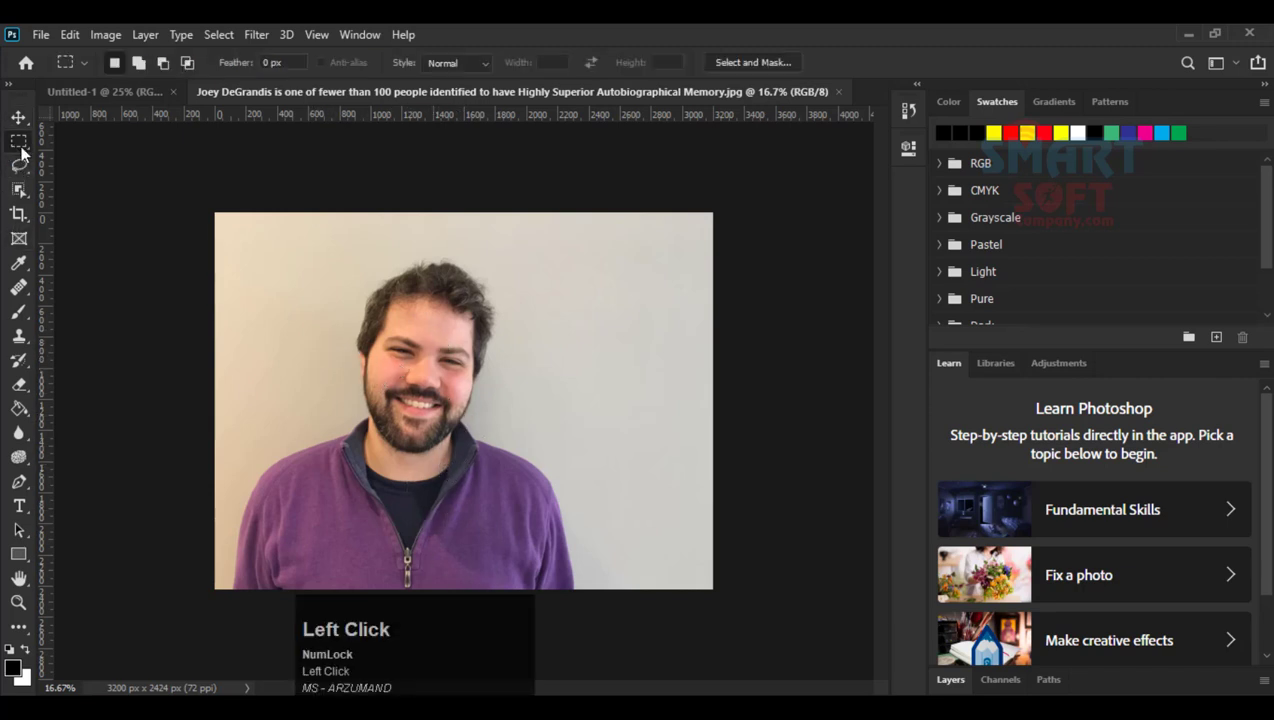
pyautogui.rightClick(19, 189)
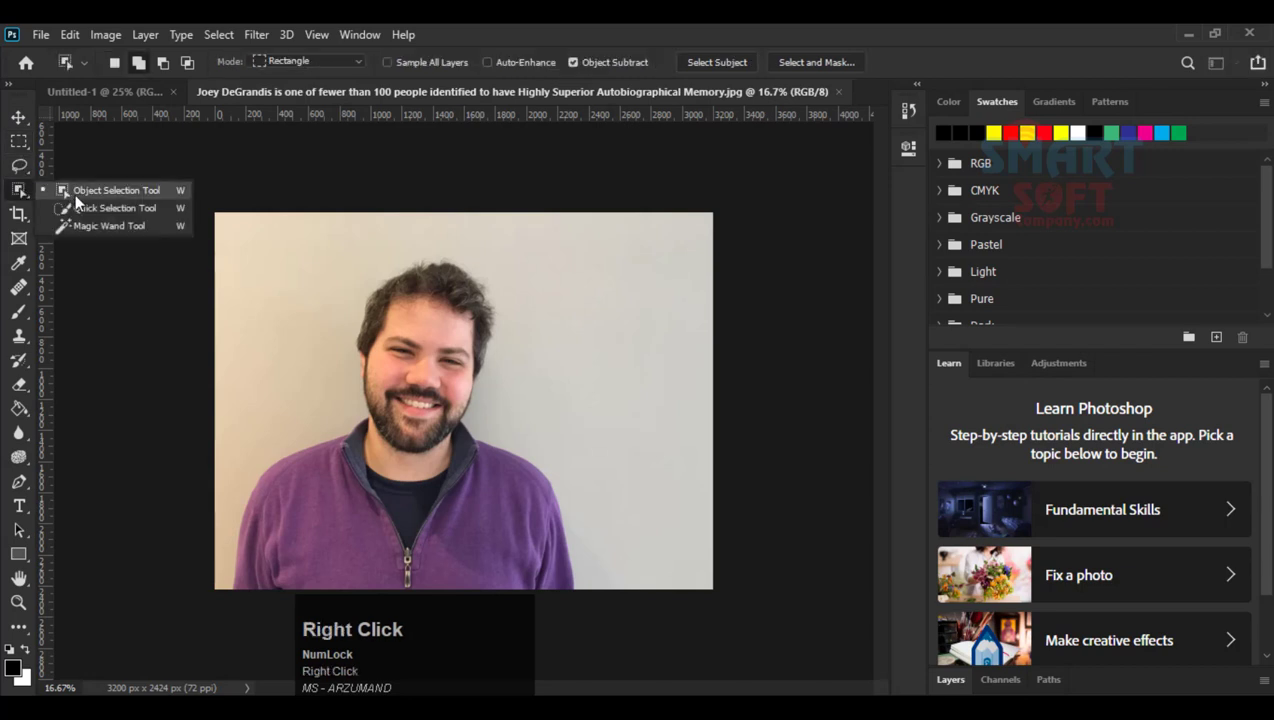
pyautogui.click(76, 192)
pyautogui.moveTo(216, 235); pyautogui.dragTo(607, 647)
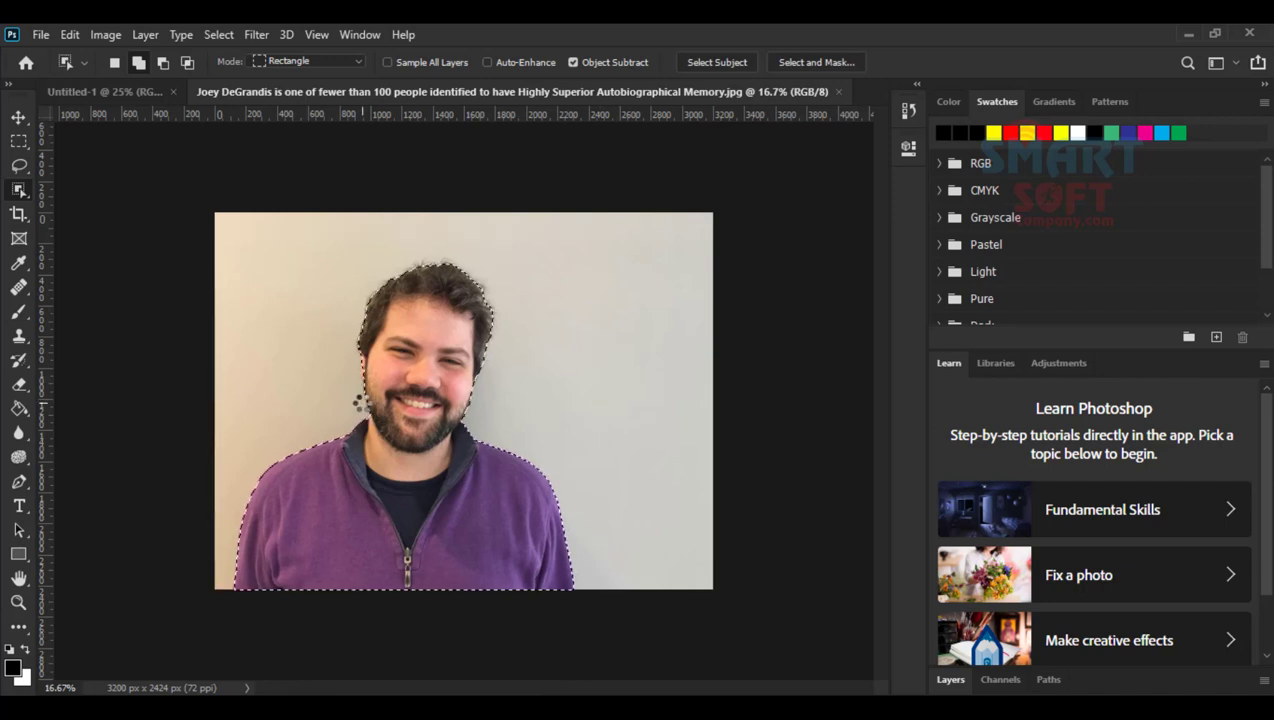
pyautogui.press('shift')
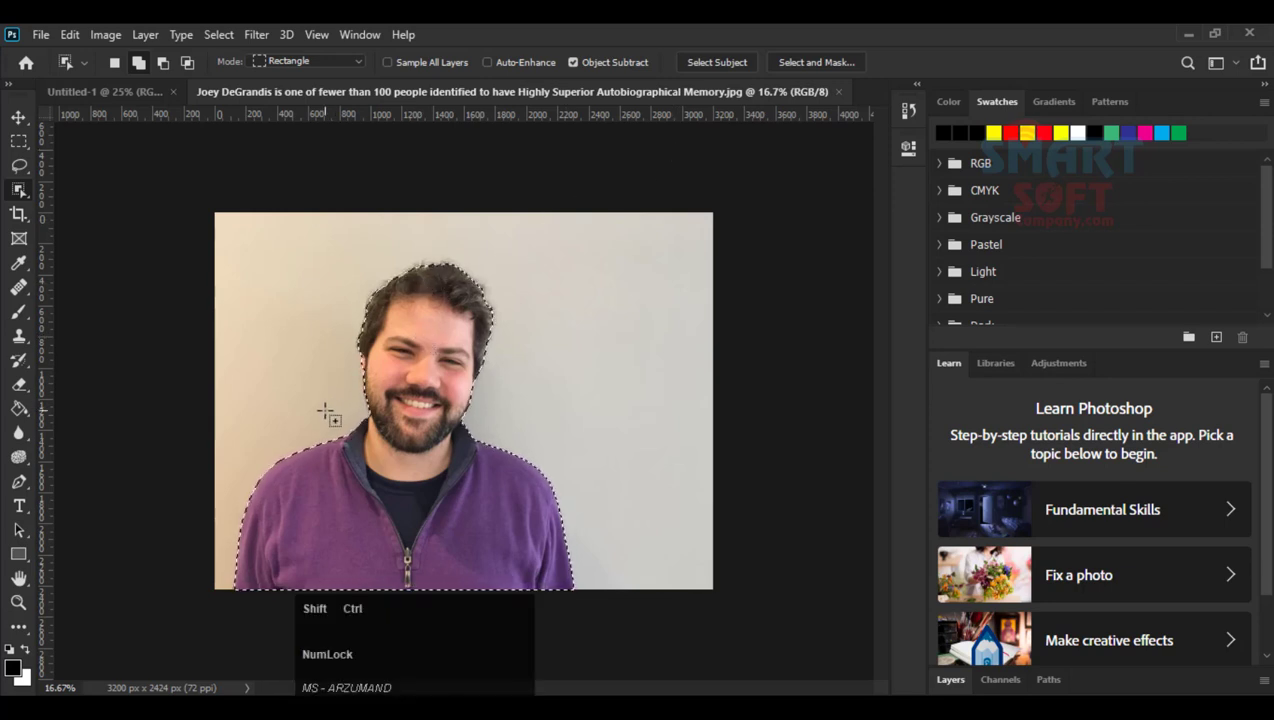
pyautogui.hotkey('ctrl', '=')
pyautogui.hotkey('ctrl', '=')
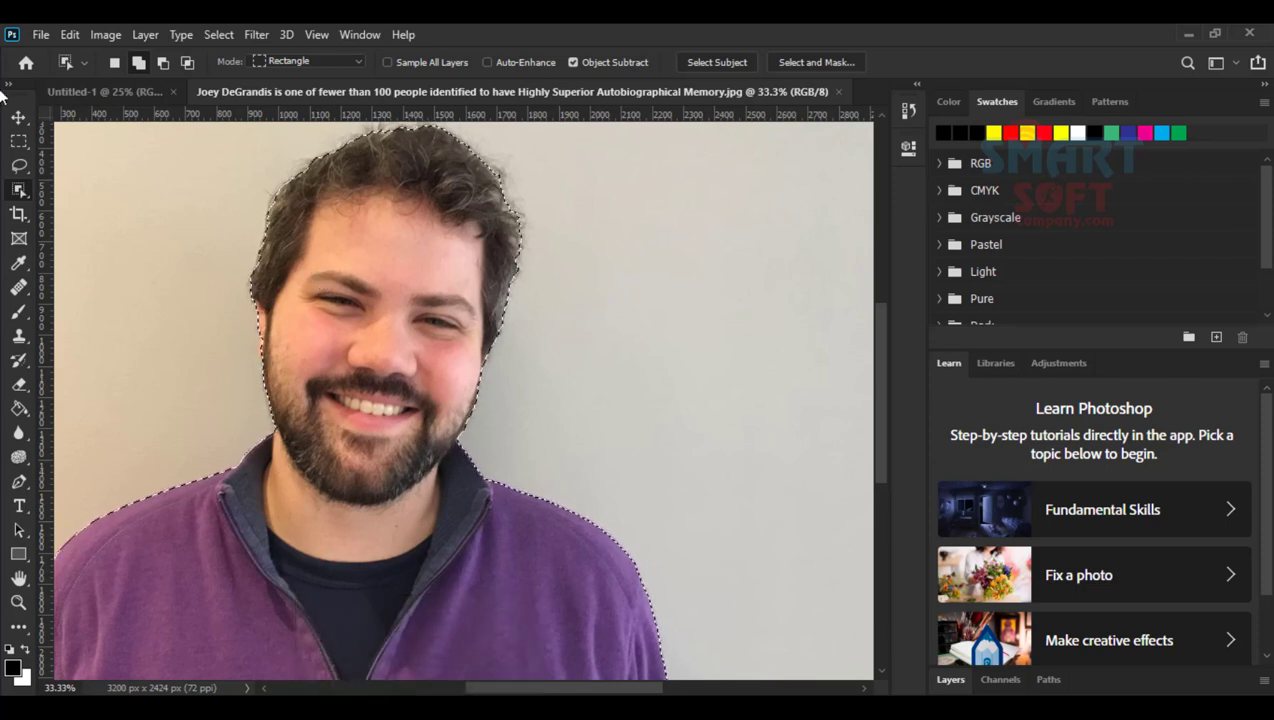
pyautogui.click(710, 31)
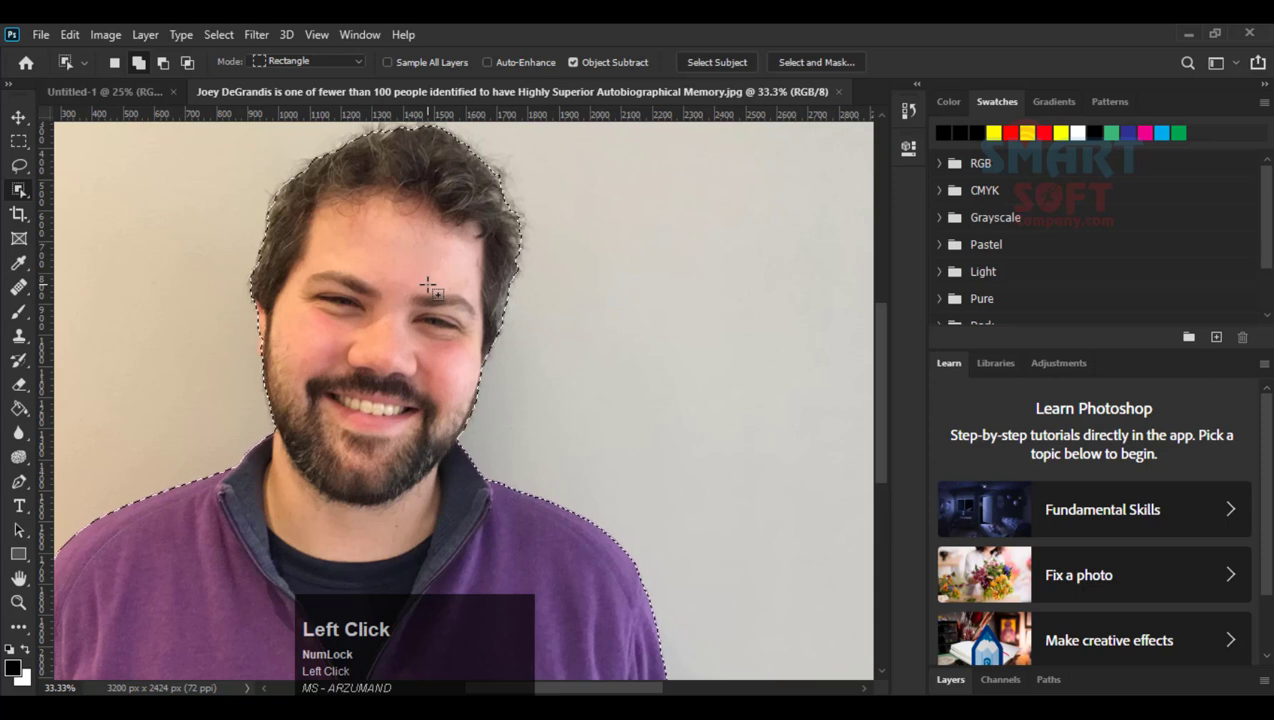
pyautogui.hotkey('ctrl', '0')
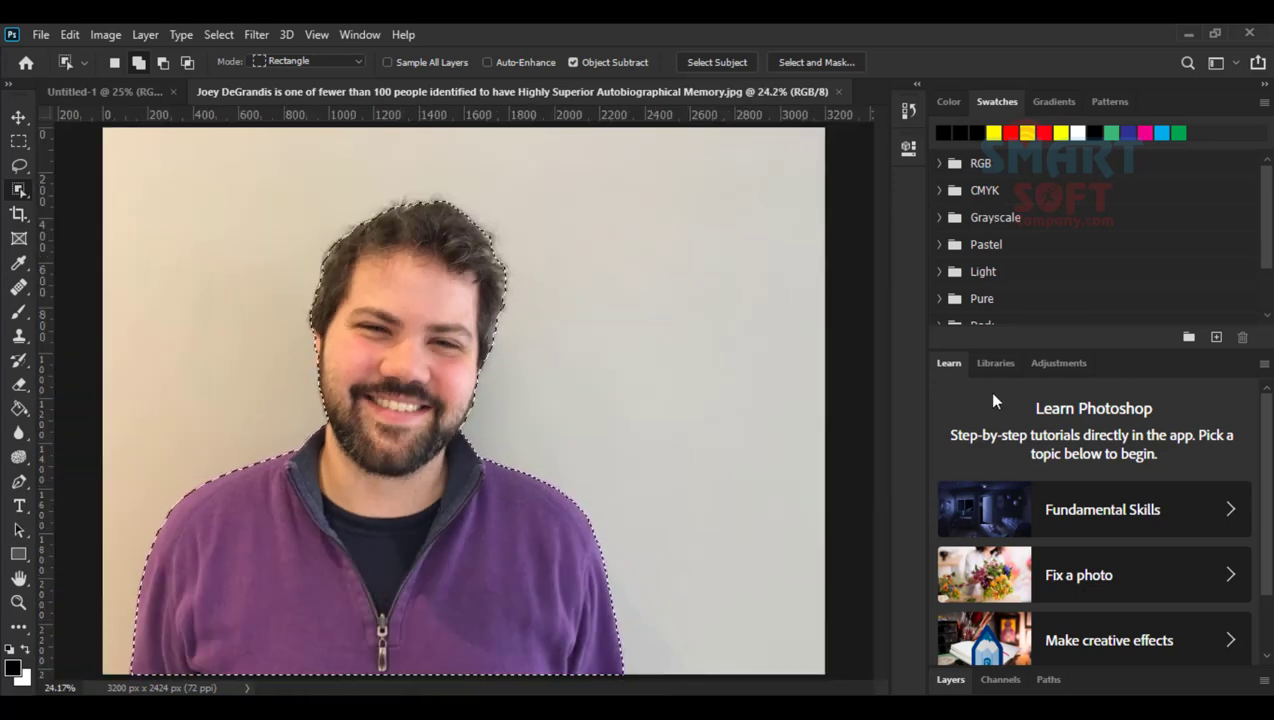
# Dock the Learn and Layers panels in the same group as Swatches and make that group taller.
pyautogui.moveTo(943, 364); pyautogui.dragTo(1158, 106)
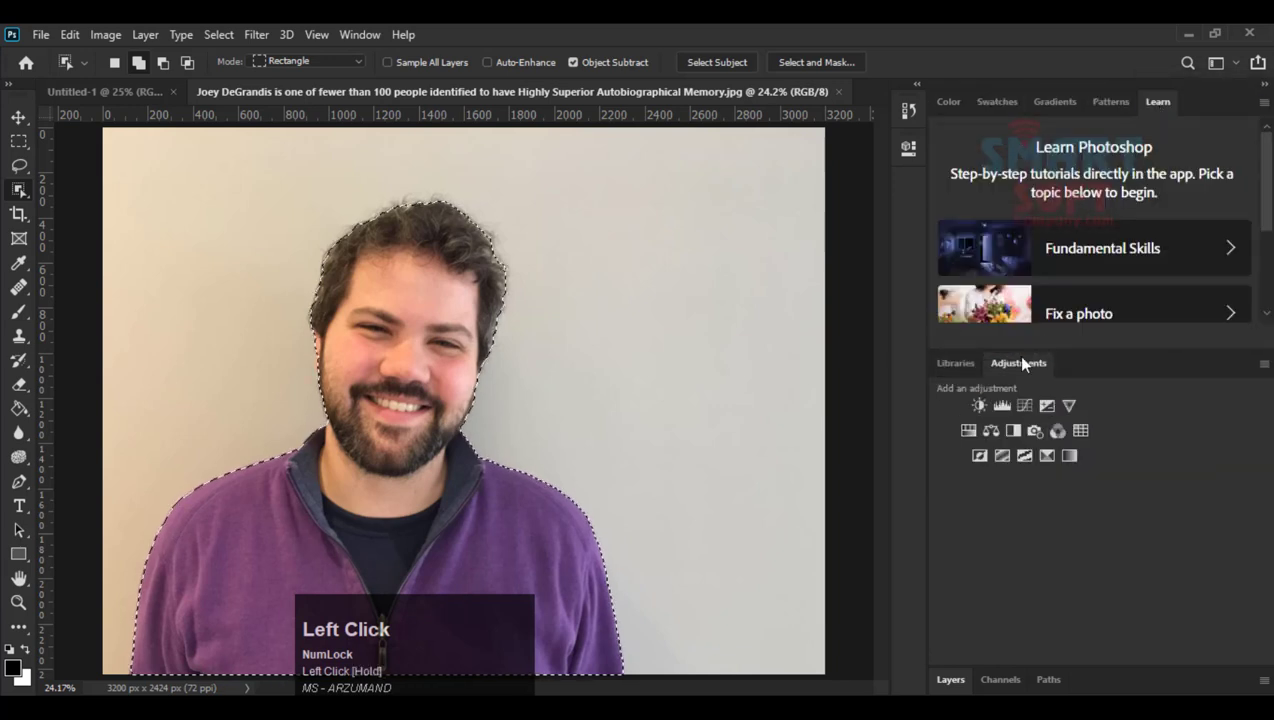
pyautogui.moveTo(950, 602); pyautogui.dragTo(939, 98)
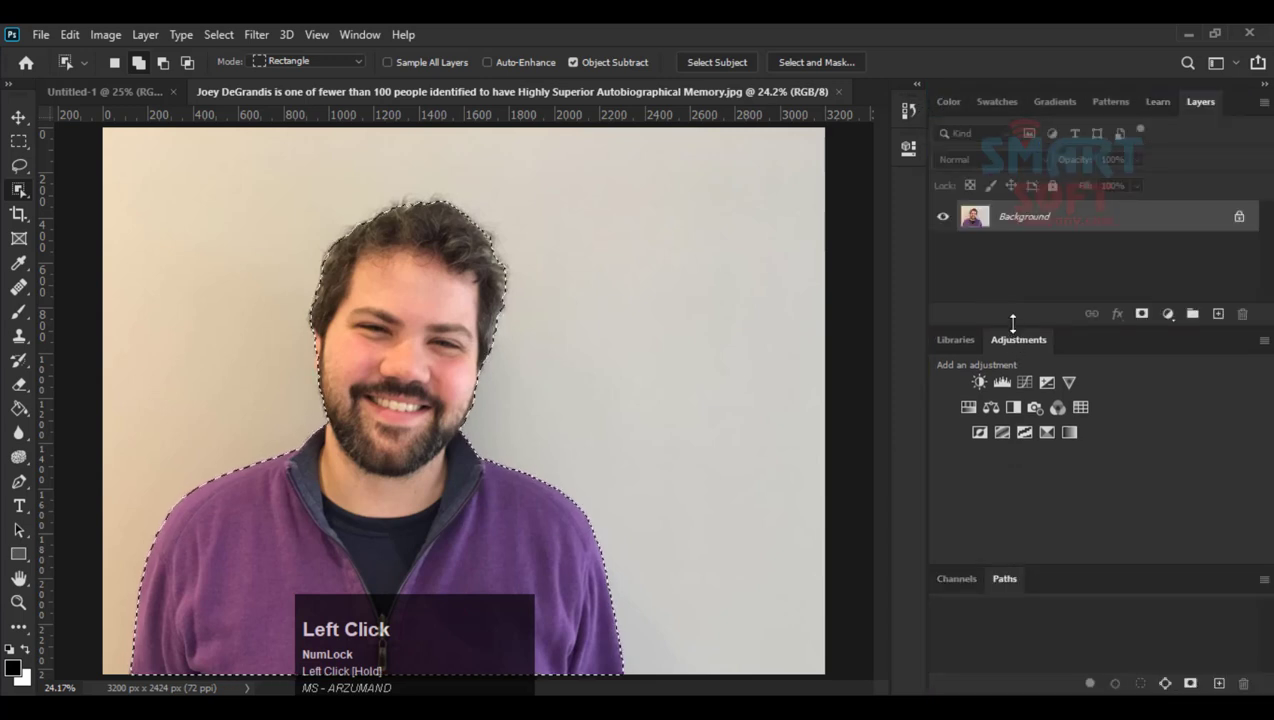
pyautogui.moveTo(1003, 326); pyautogui.dragTo(1021, 443)
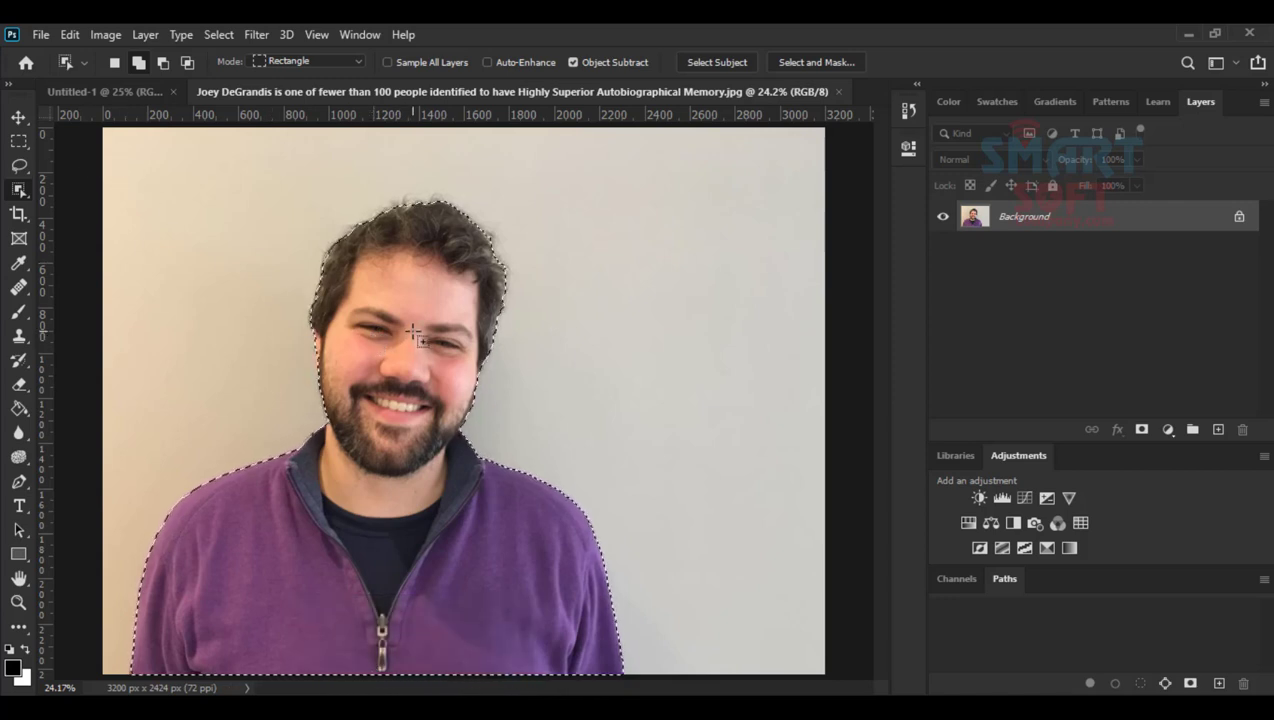
# Copy the selected man to a new layer and hide the Background layer.
pyautogui.press('ctrl')
pyautogui.hotkey('ctrl', 'j')
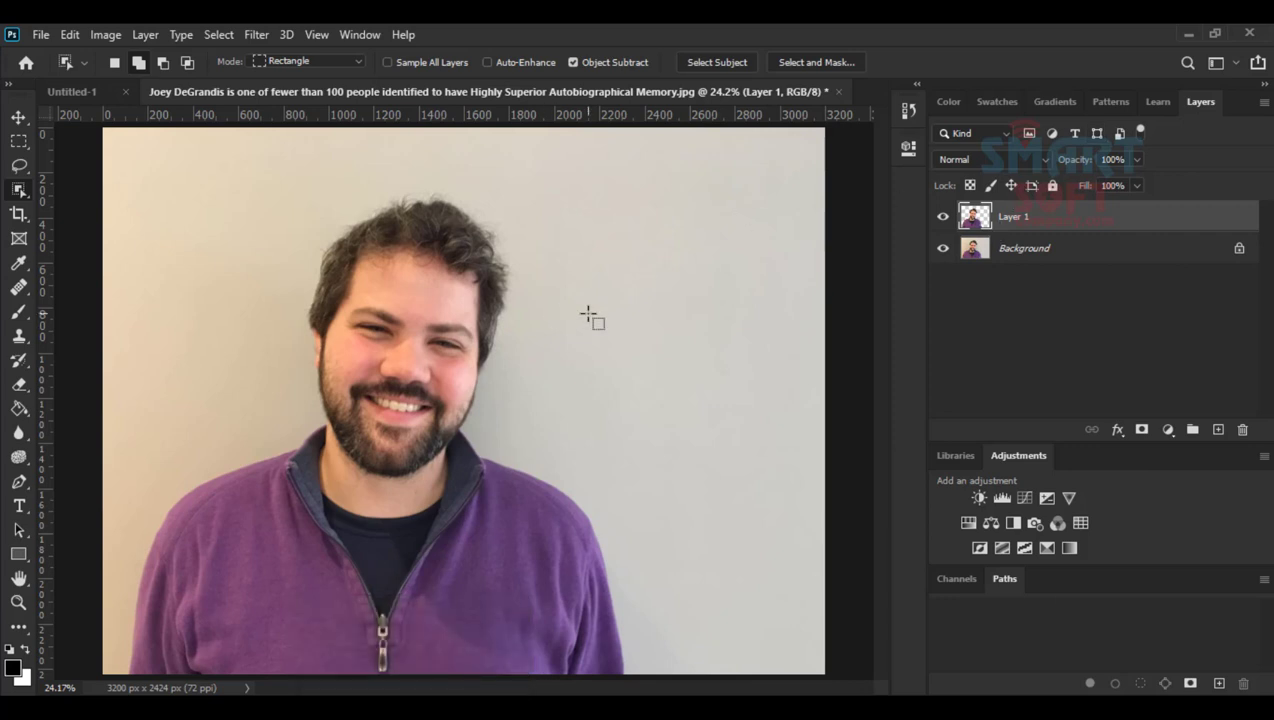
pyautogui.click(942, 248)
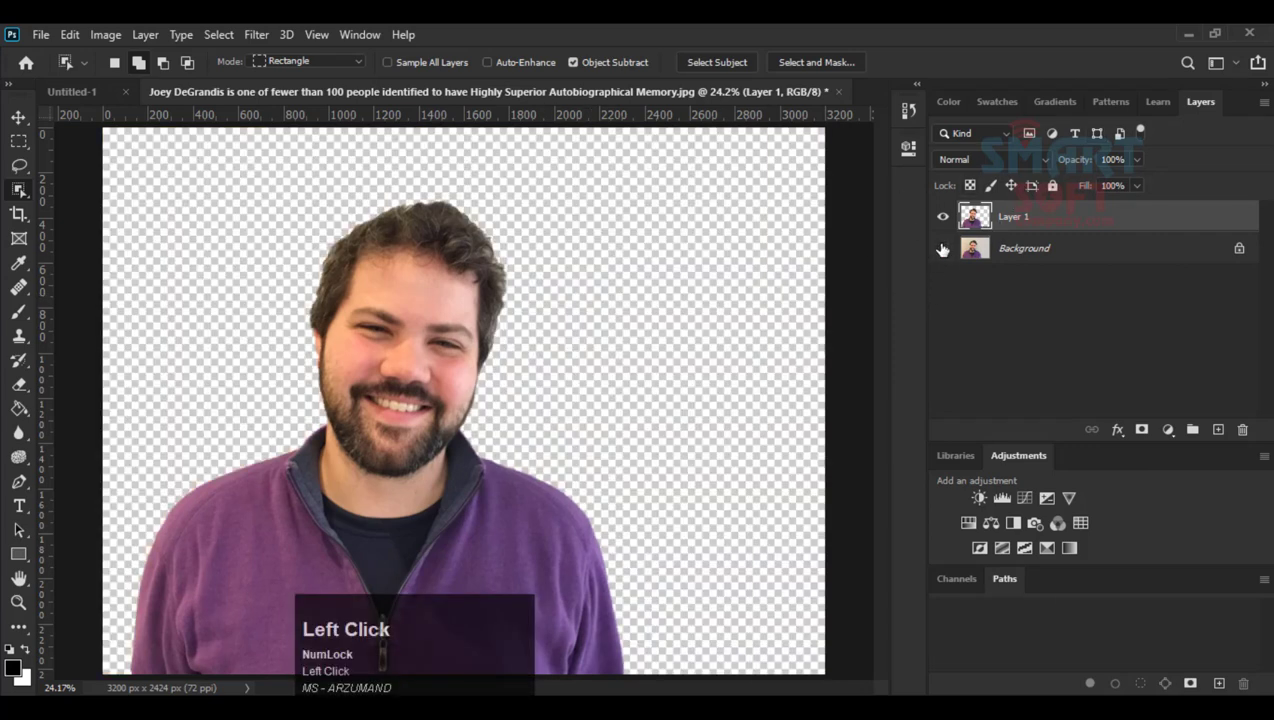
# Make the Background layer visible again, and try moving the cut-out man on Layer 1 before undoing that move.
pyautogui.click(942, 248)
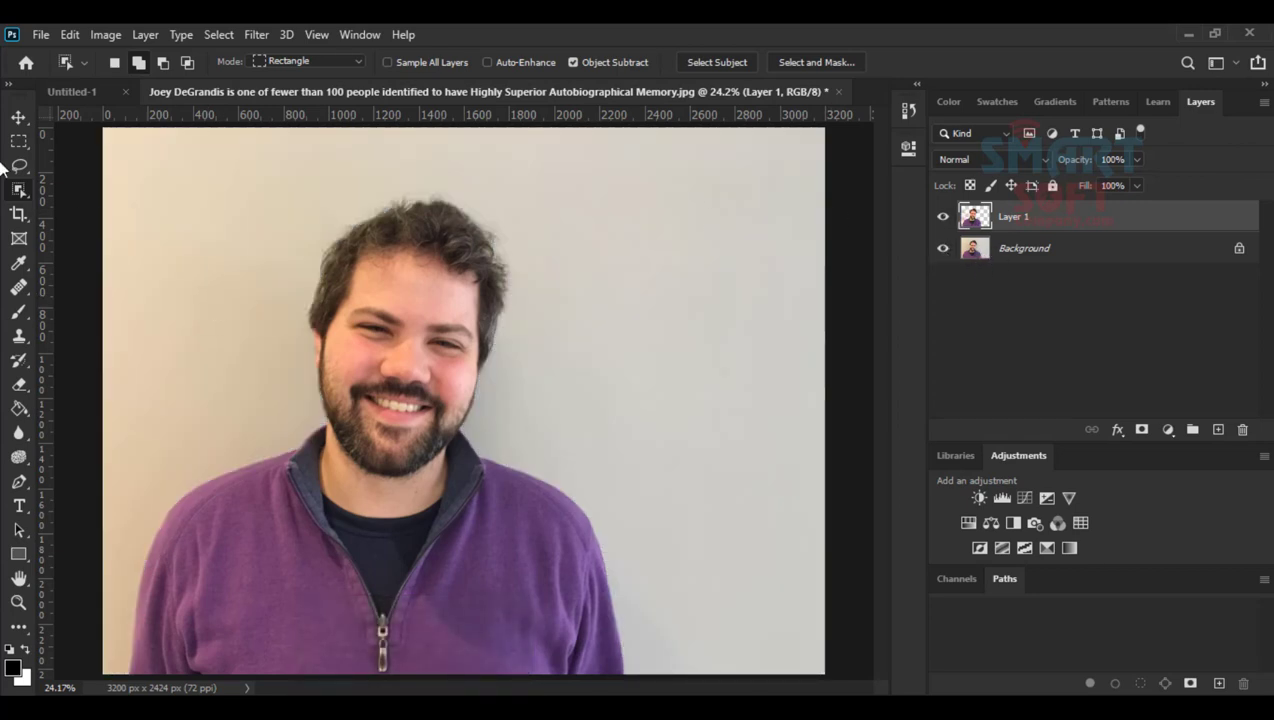
pyautogui.click(18, 118)
pyautogui.moveTo(387, 383); pyautogui.dragTo(553, 308)
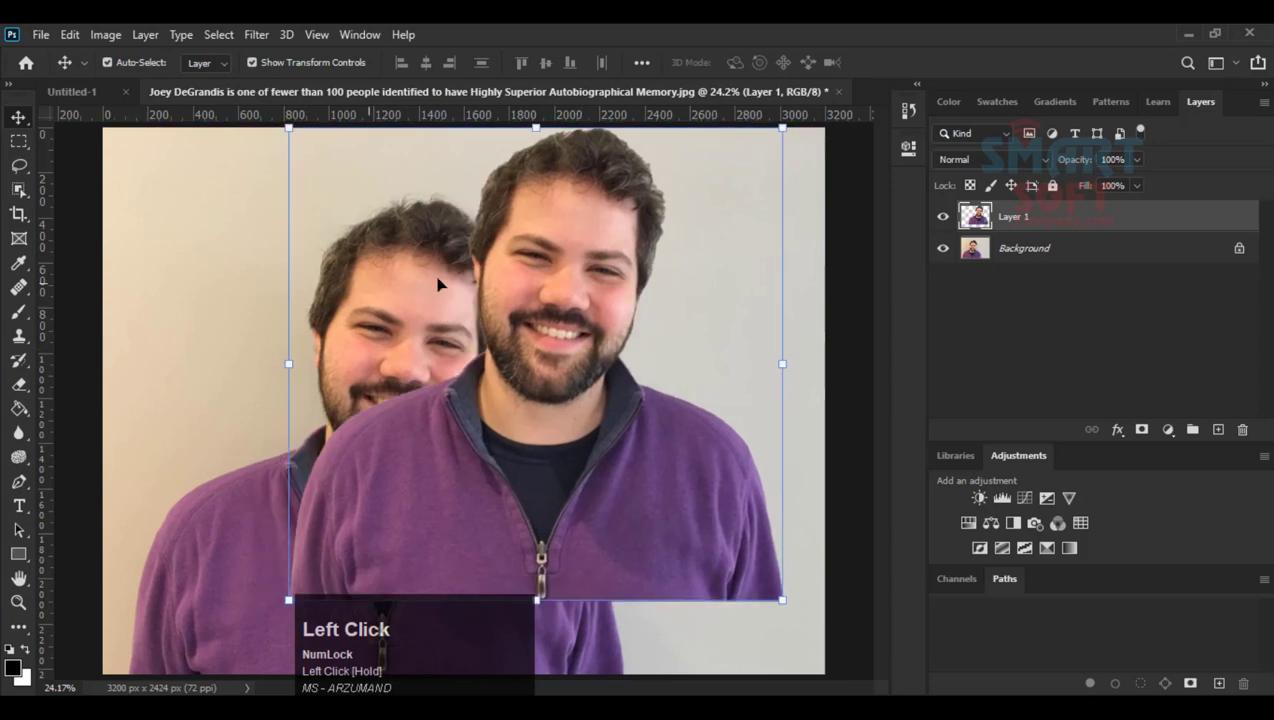
pyautogui.hotkey('ctrl', 'z')
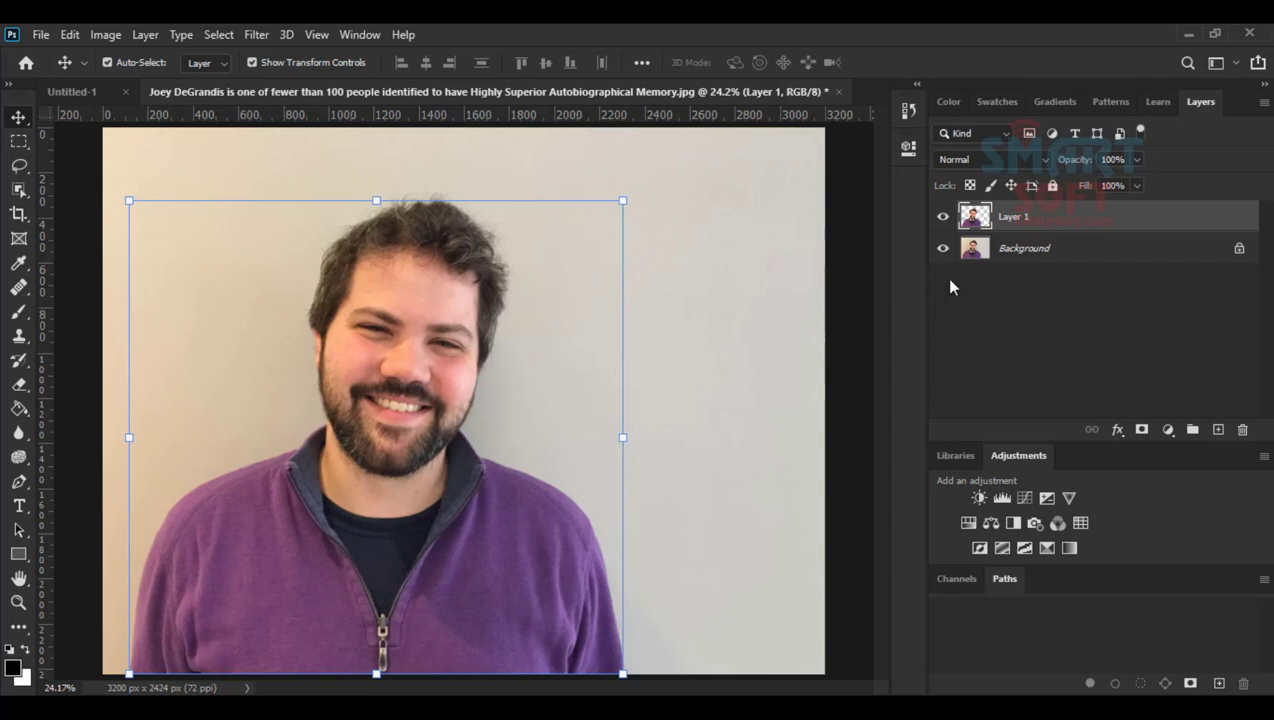
# Load Layer 1's outline as a selection with the Background layer active, and hide Layer 1.
pyautogui.press('ctrl')
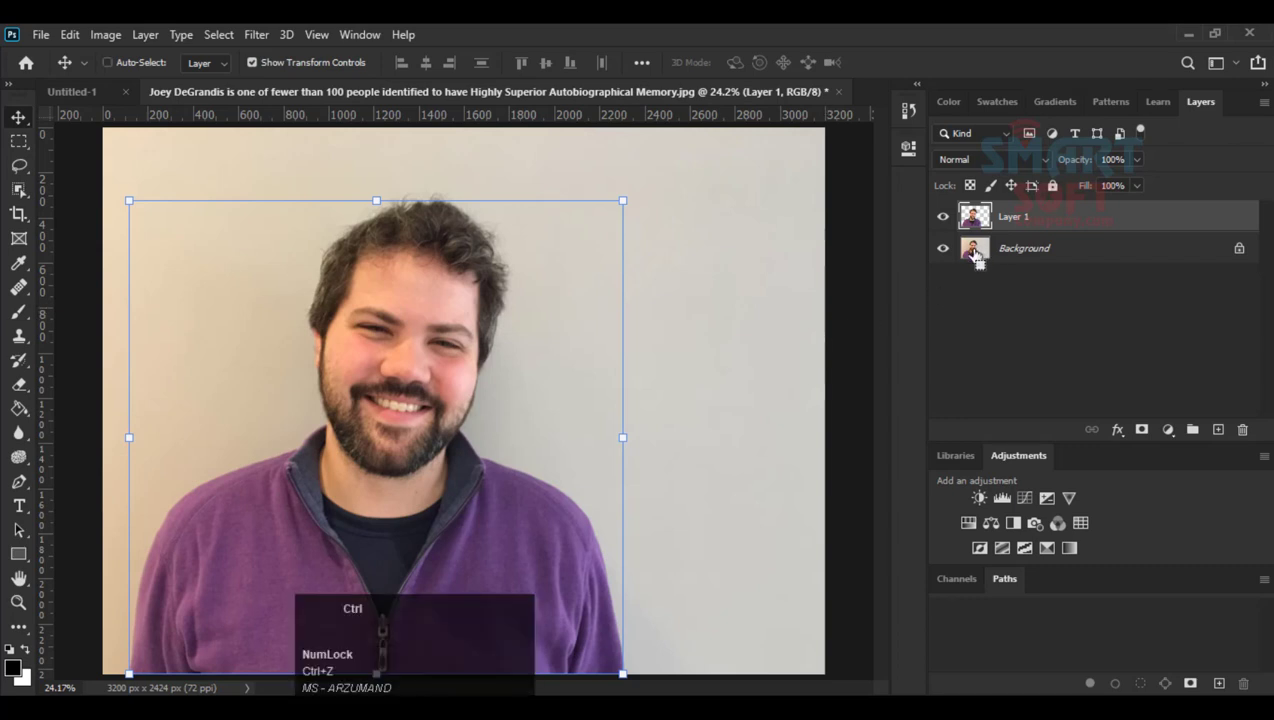
pyautogui.keyDown('ctrl'); pyautogui.click(975, 255); pyautogui.keyUp('ctrl')
pyautogui.click(1087, 260)
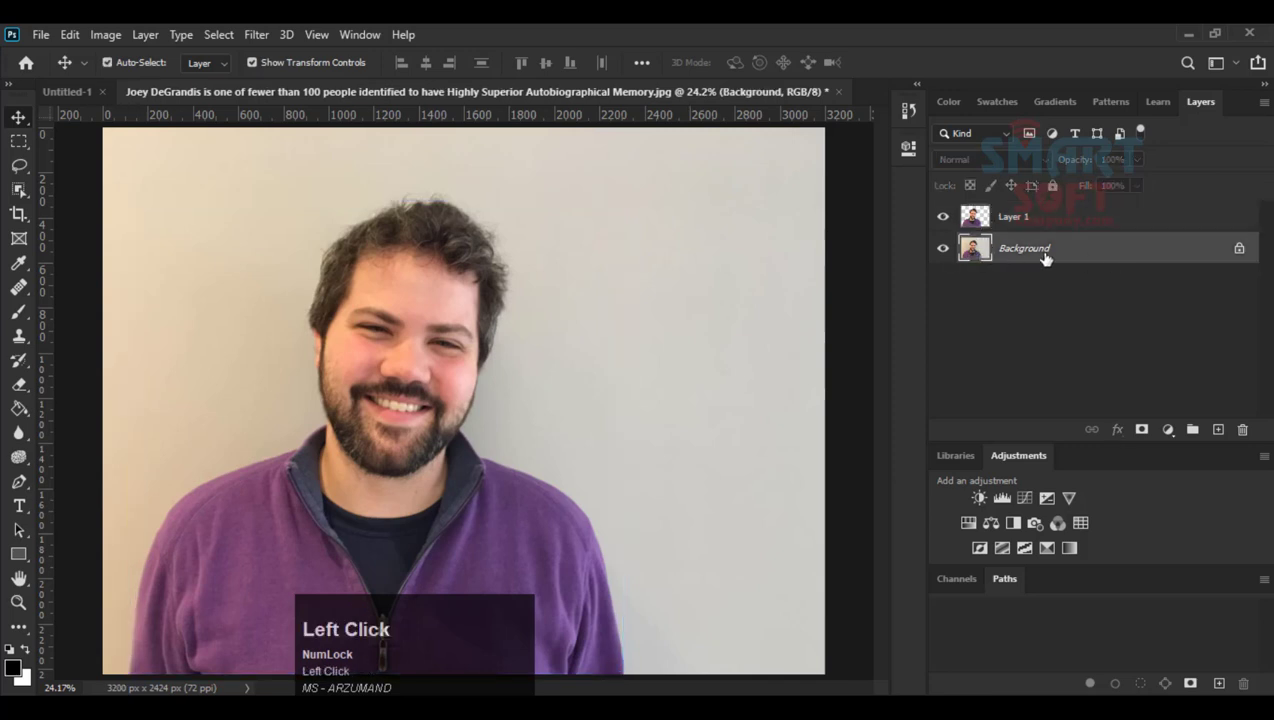
pyautogui.press('ctrl')
pyautogui.keyDown('ctrl'); pyautogui.click(975, 218); pyautogui.keyUp('ctrl')
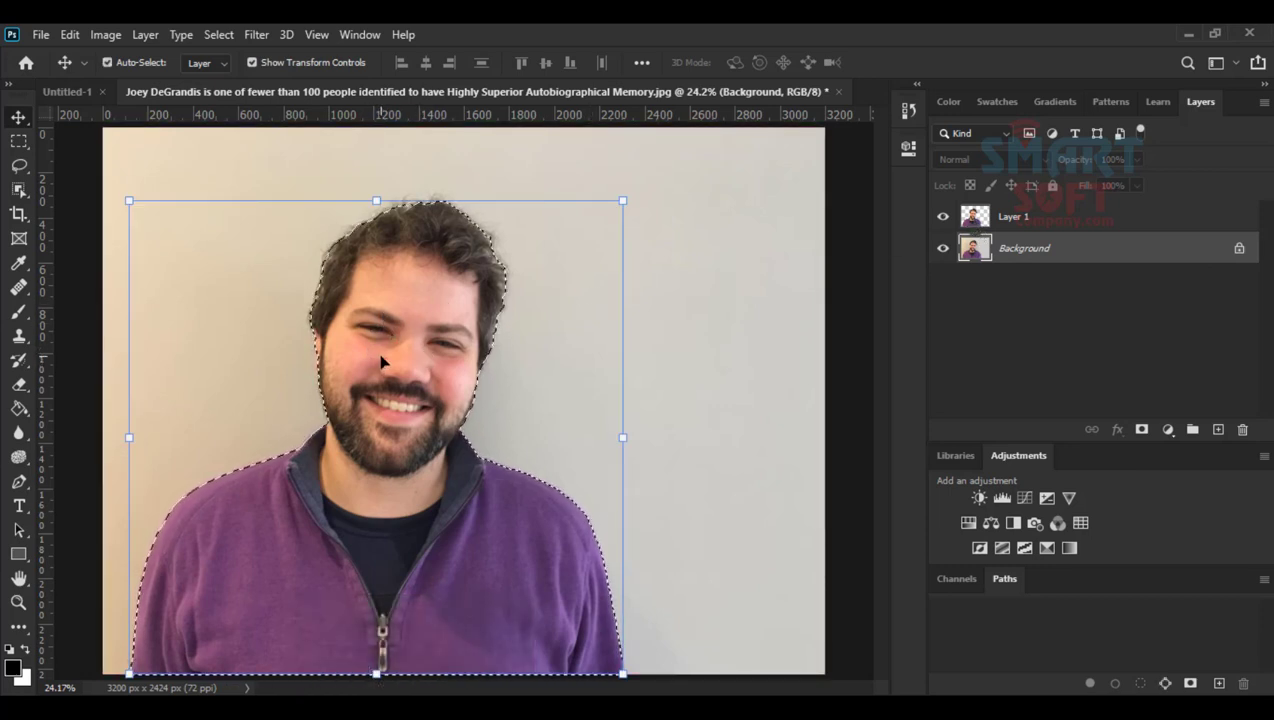
pyautogui.press('F9')
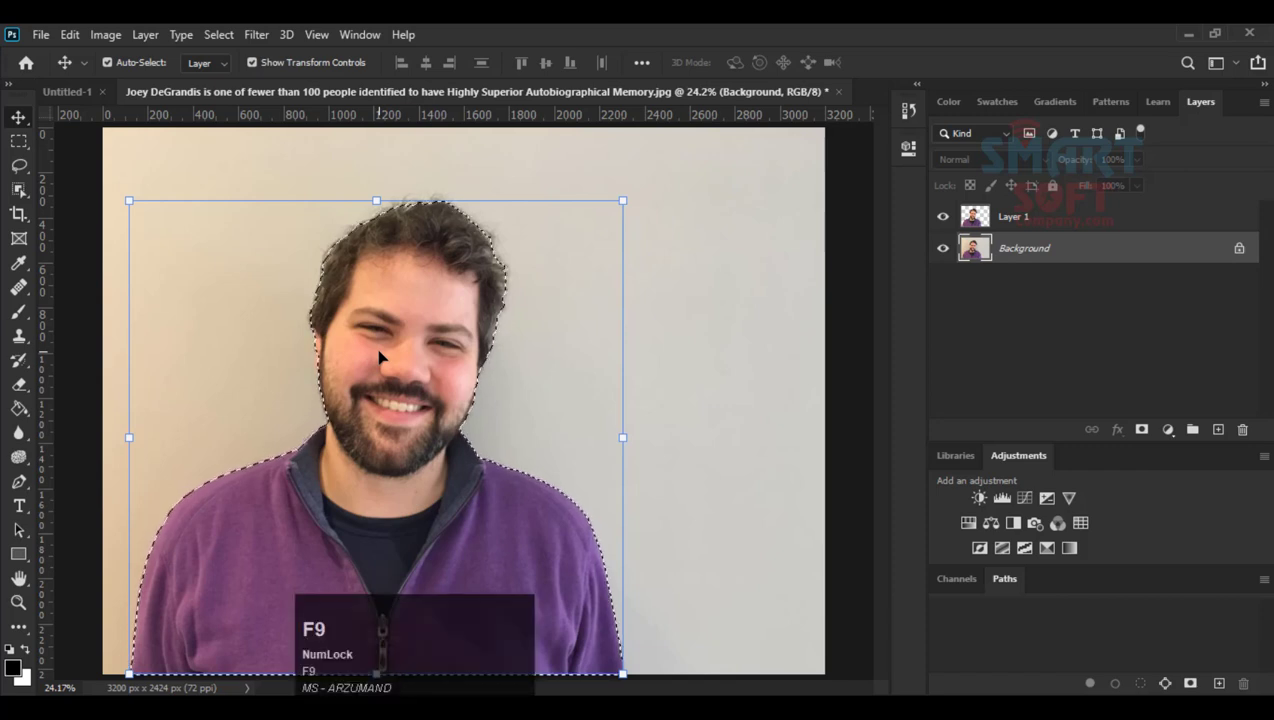
pyautogui.click(943, 217)
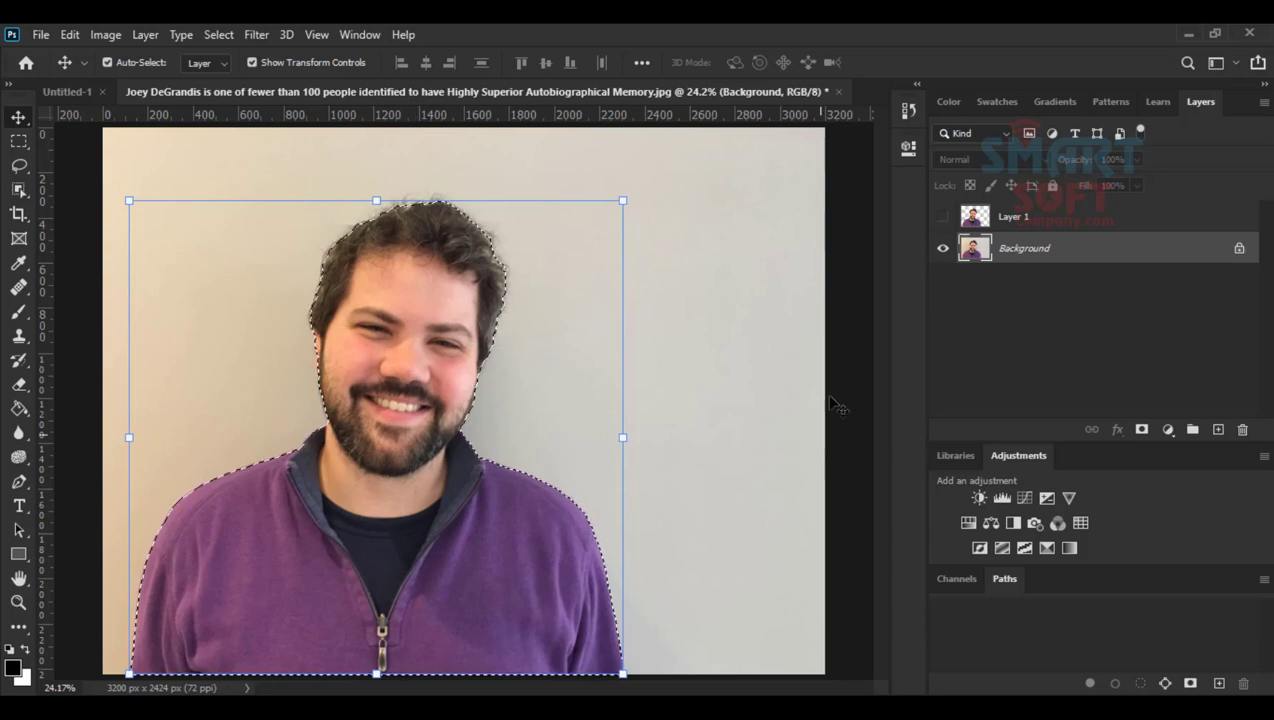
# Expand the selection around the man by 15 pixels without applying the effect at canvas bounds.
pyautogui.click(218, 34)
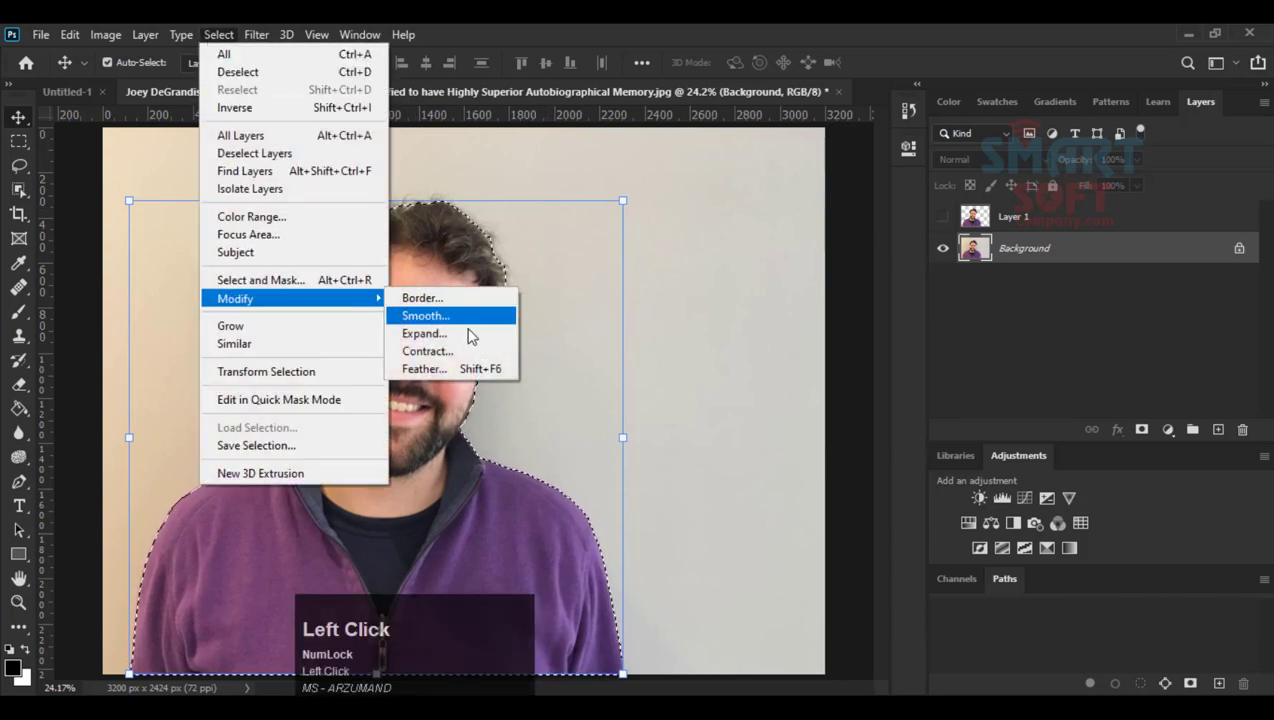
pyautogui.click(466, 333)
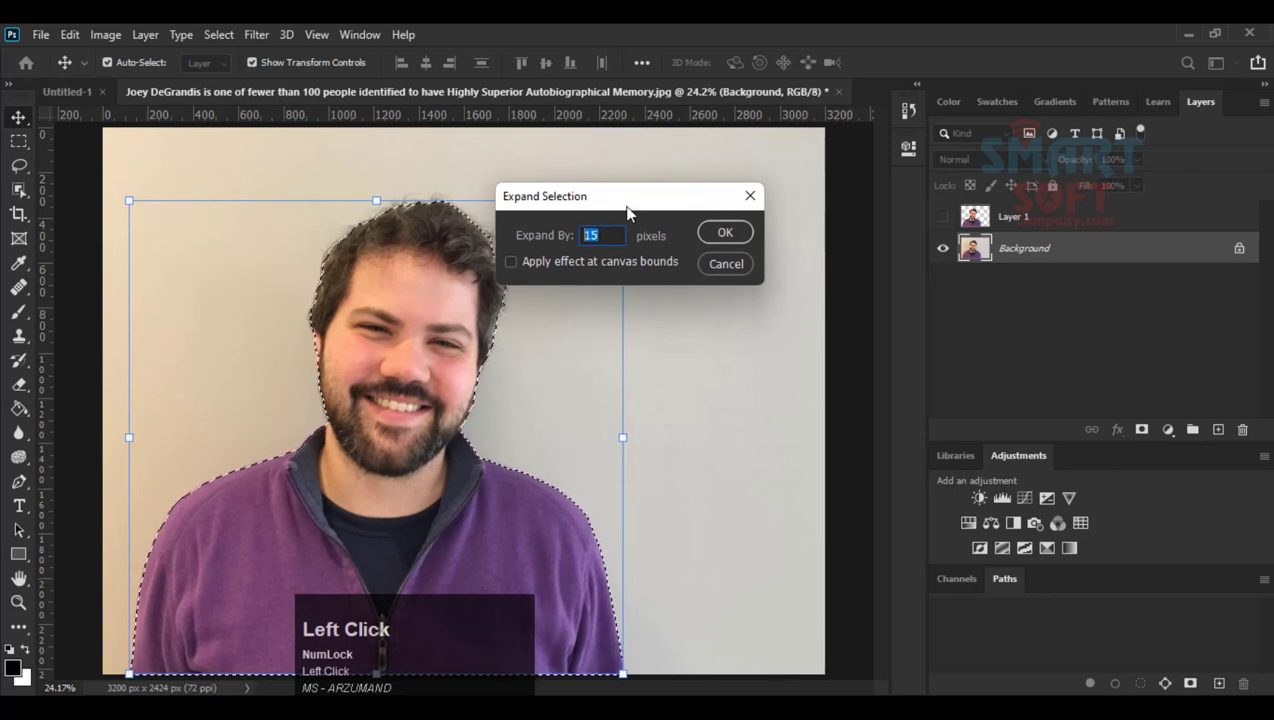
pyautogui.moveTo(627, 205); pyautogui.dragTo(719, 169)
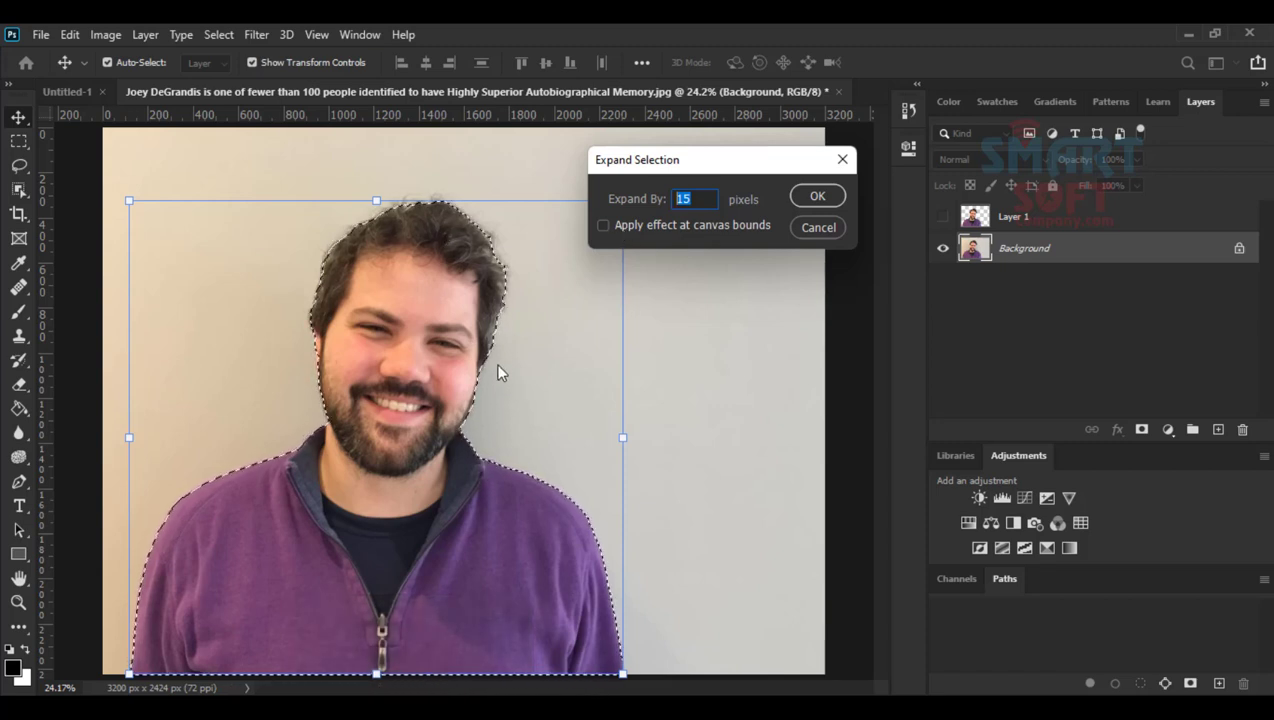
pyautogui.moveTo(697, 199); pyautogui.dragTo(558, 240)
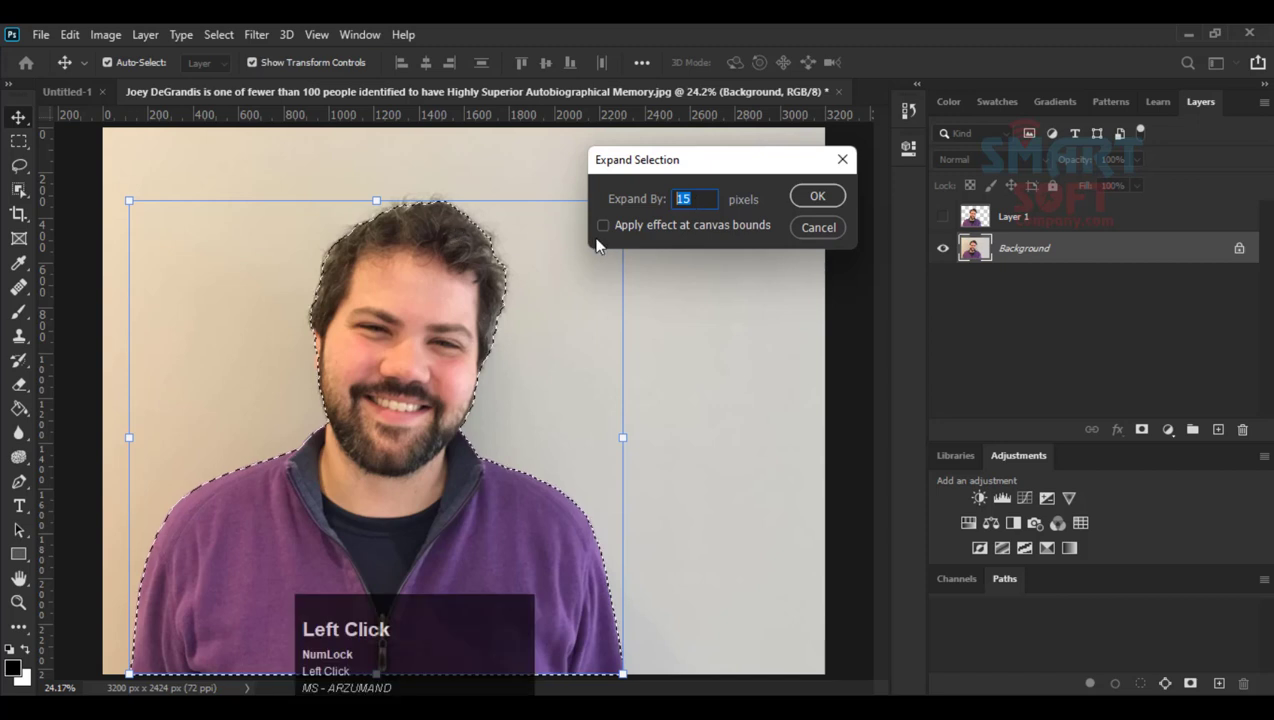
pyautogui.click(816, 196)
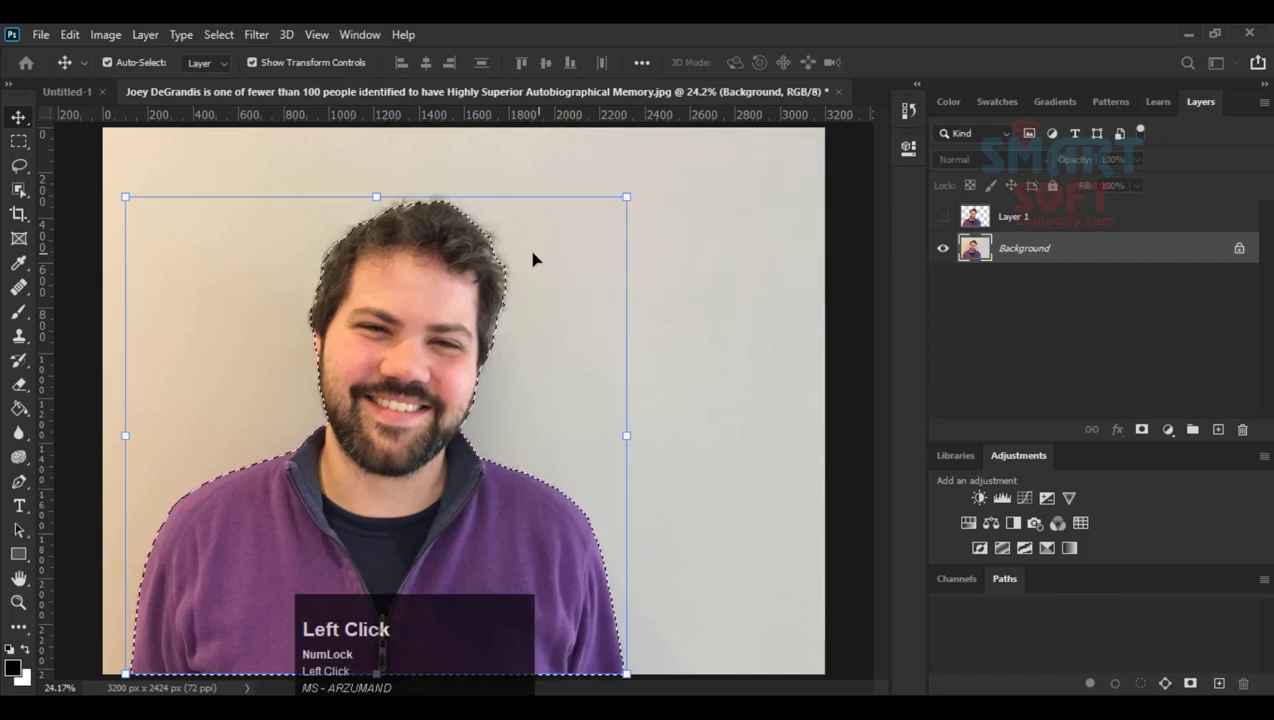
# Fill the selected man on the Background layer using Content-Aware with Color Adaptation, Normal mode and 100% opacity.
pyautogui.press('ctrl')
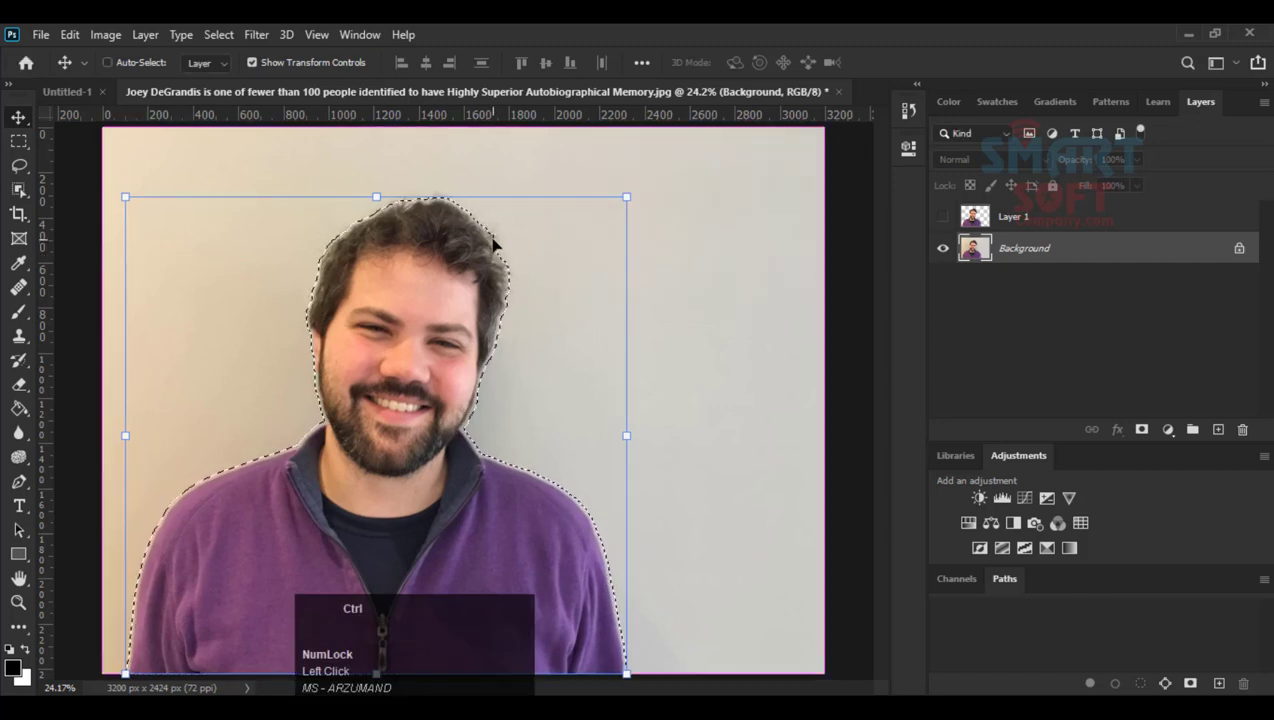
pyautogui.hotkey('ctrl', '-')
pyautogui.hotkey('ctrl', '=')
pyautogui.hotkey('ctrl', '=')
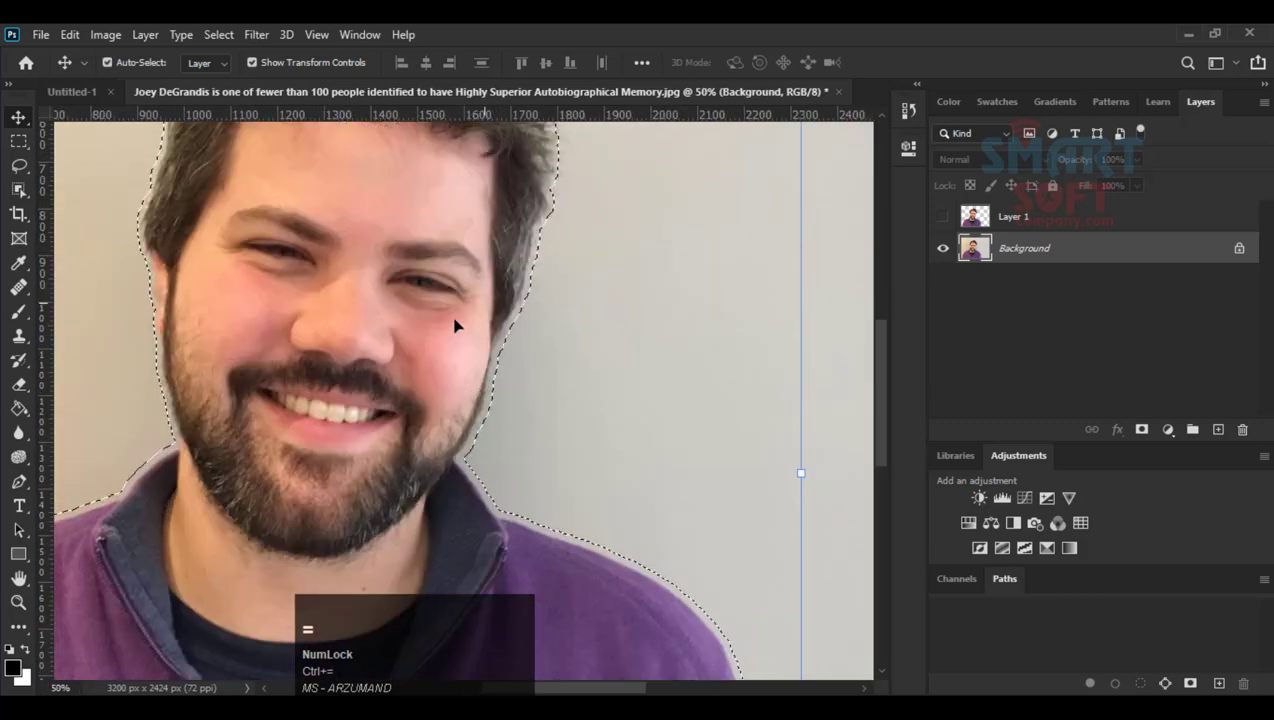
pyautogui.press('space')
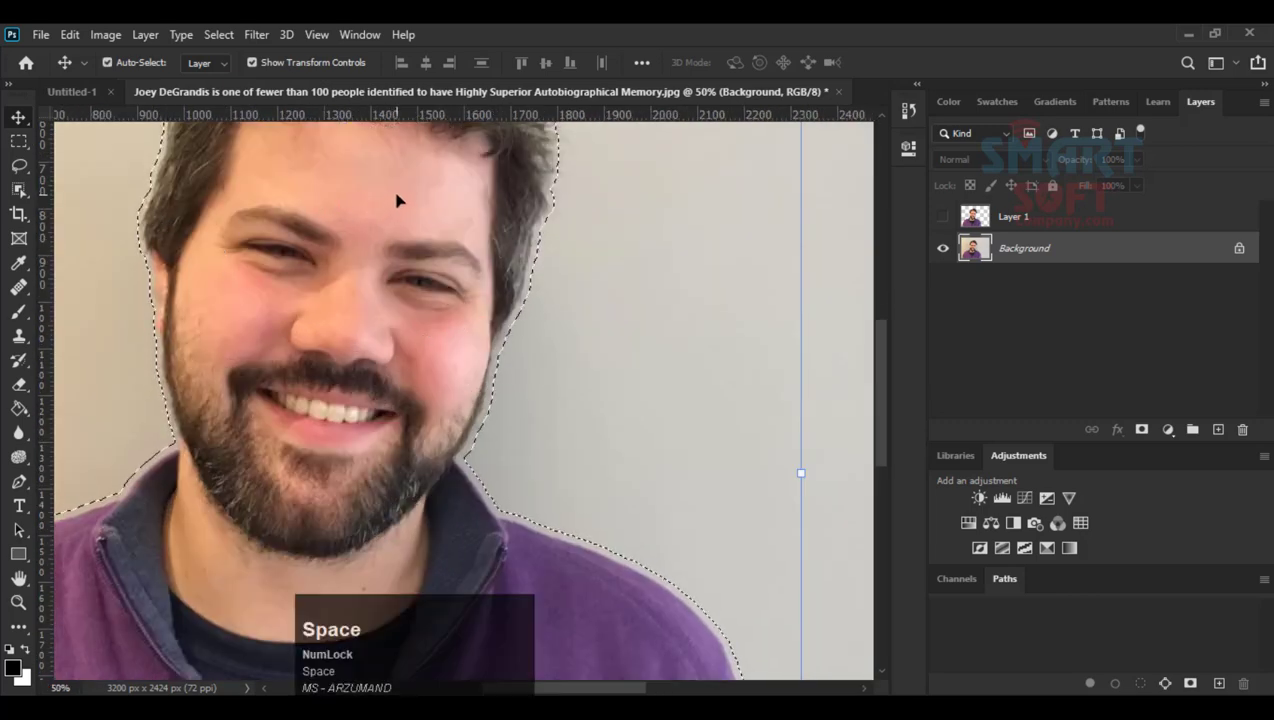
pyautogui.moveTo(396, 201); pyautogui.dragTo(445, 400)
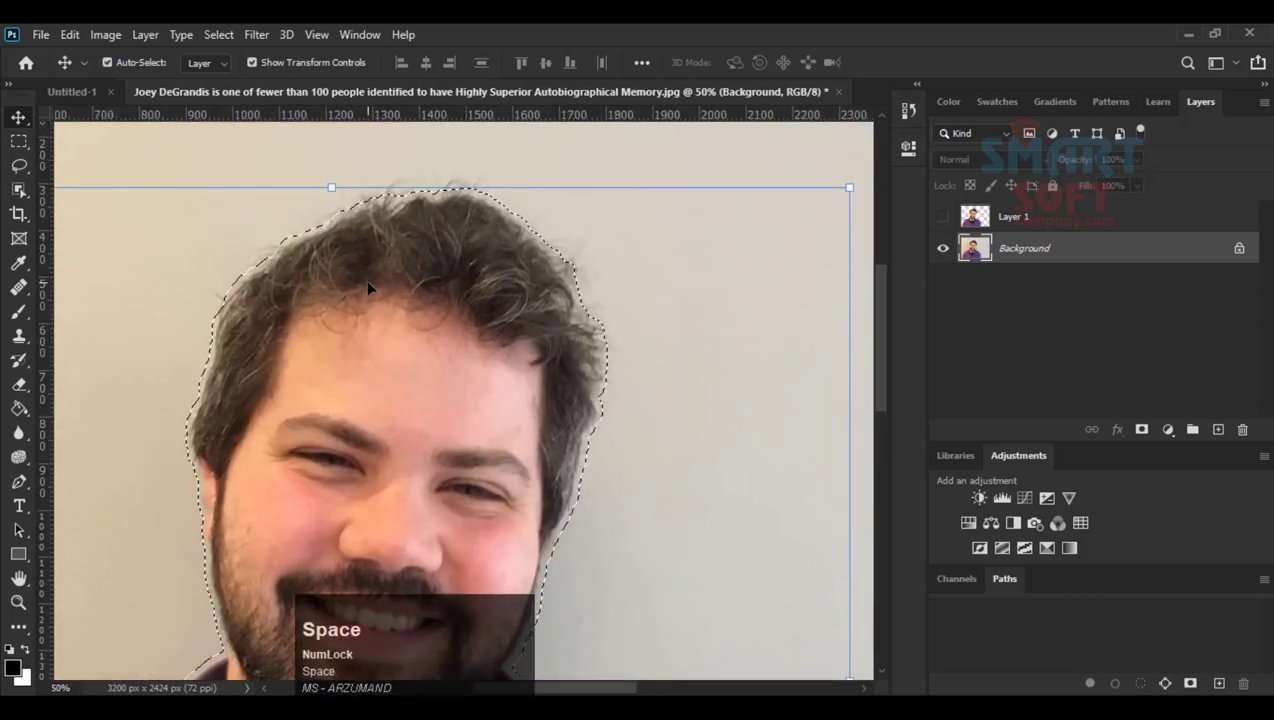
pyautogui.hotkey('shift', 'F5')
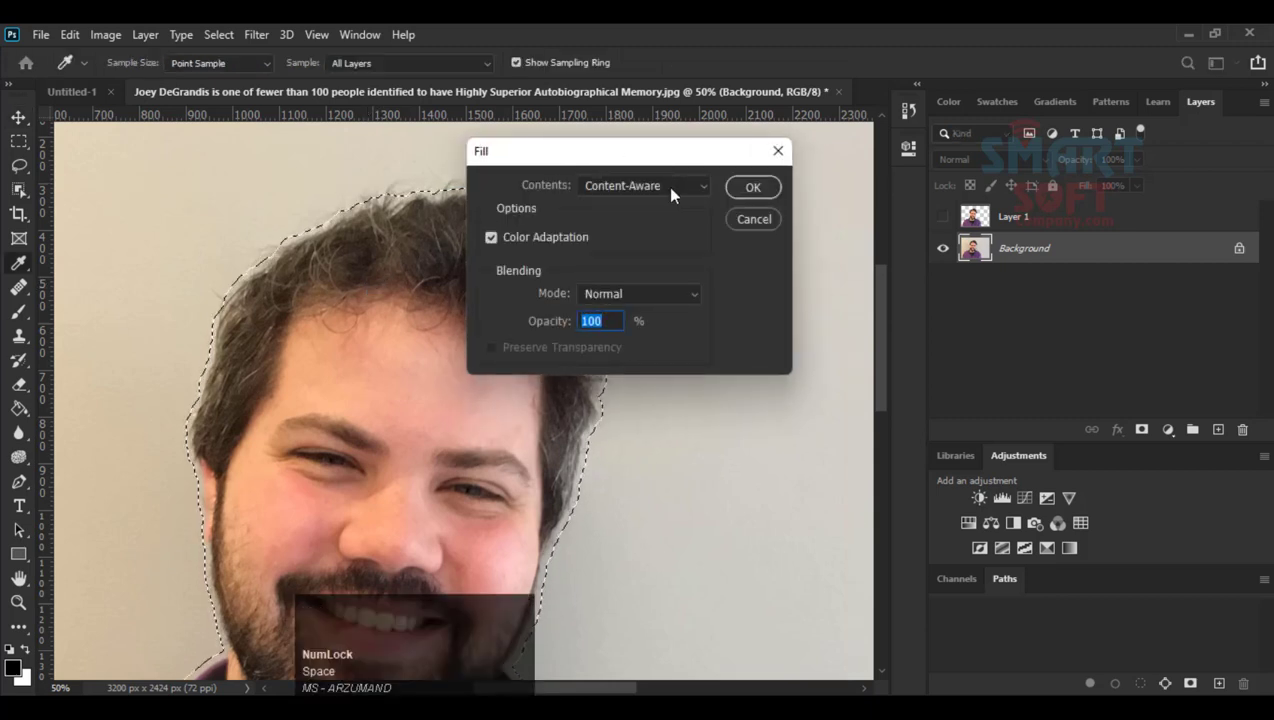
pyautogui.click(755, 187)
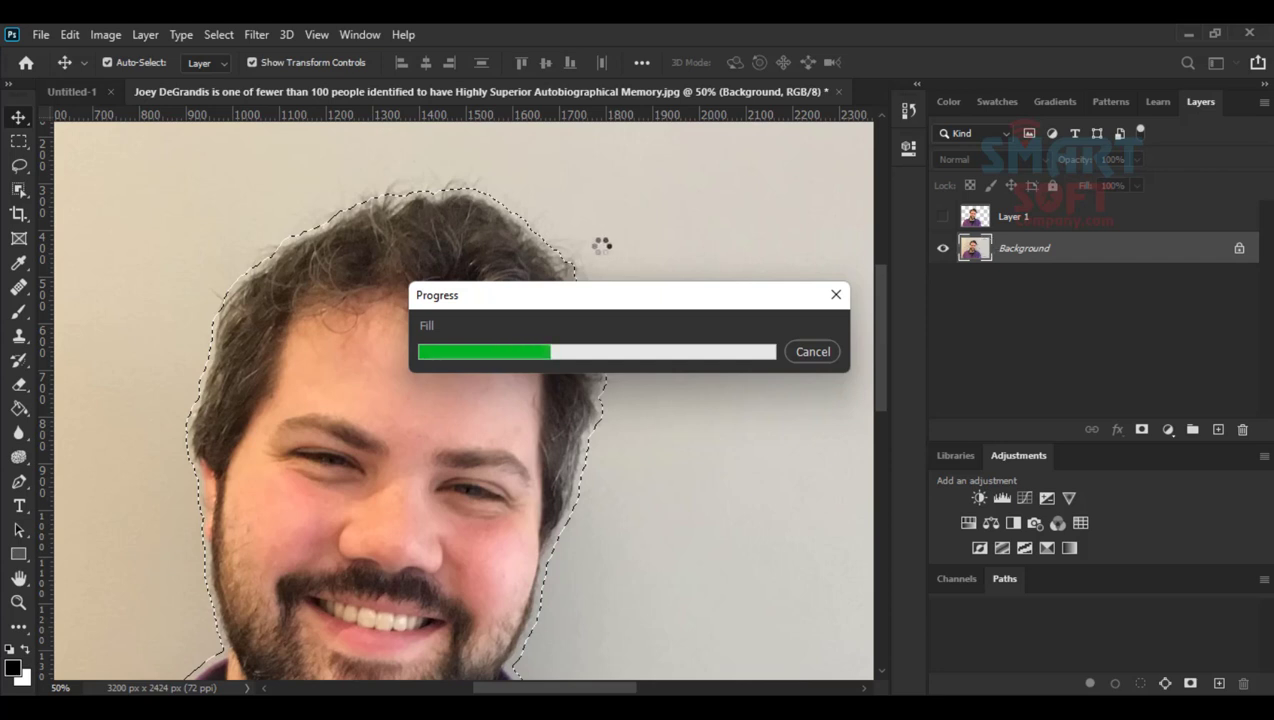
pyautogui.moveTo(587, 302); pyautogui.dragTo(574, 375)
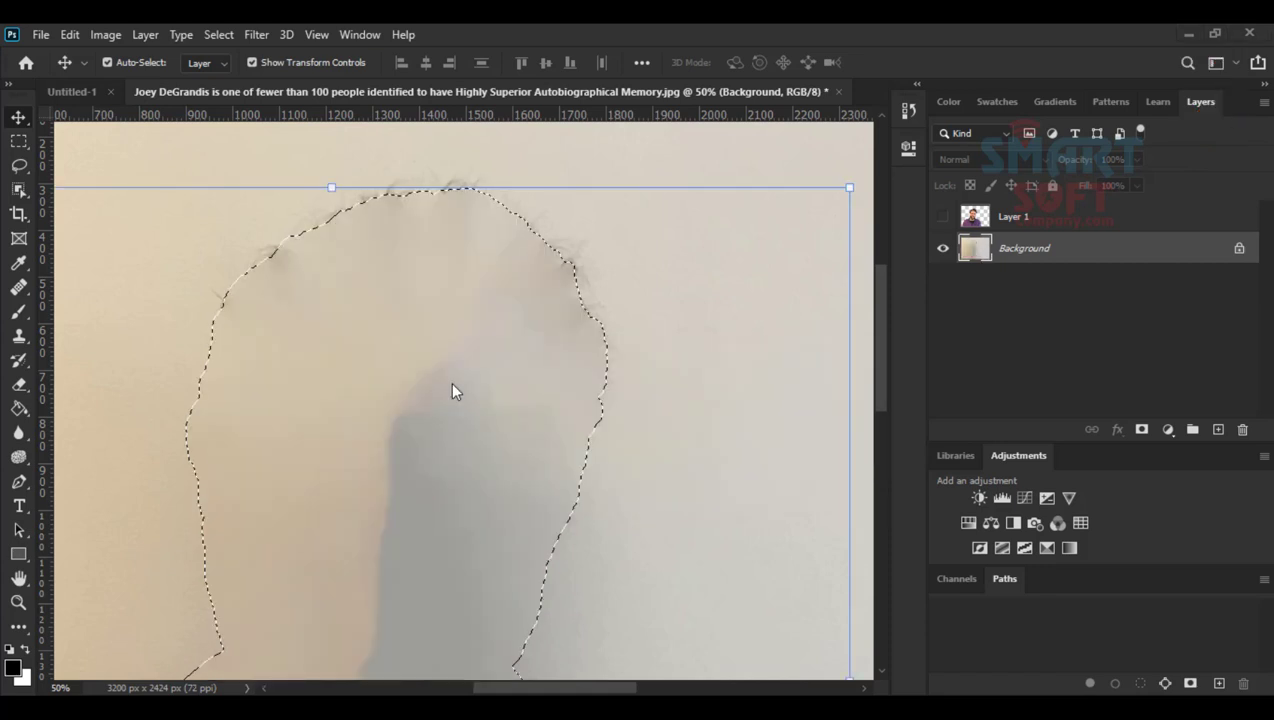
# Examine the filled area from the hair outline down to the image's lower edge for leftover traces.
pyautogui.scroll(-6, 449, 384)
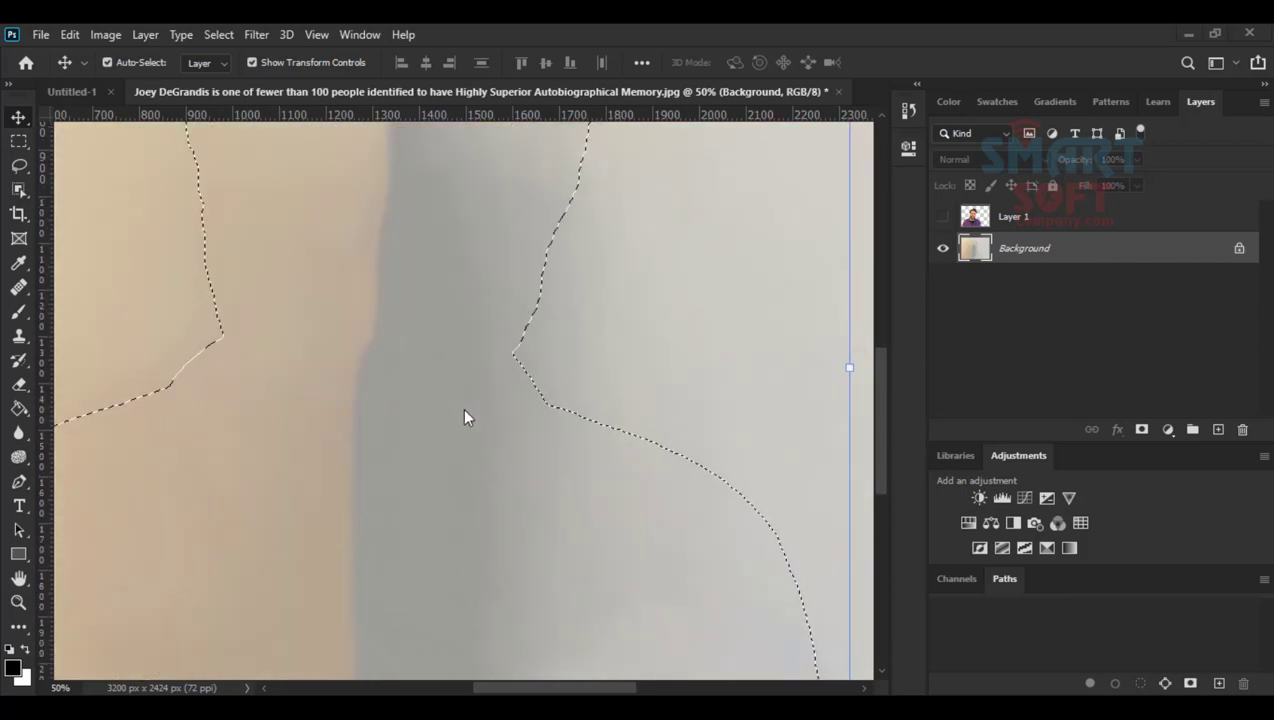
pyautogui.scroll(6, 444, 336)
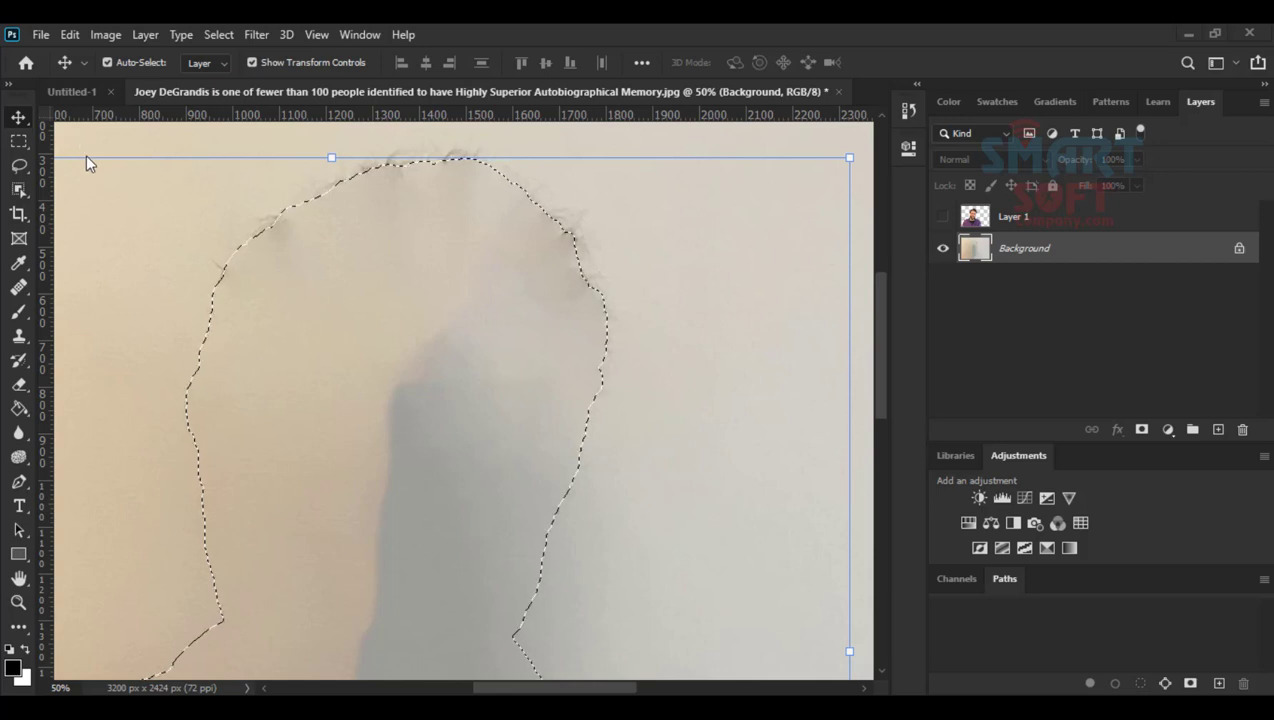
pyautogui.press('space')
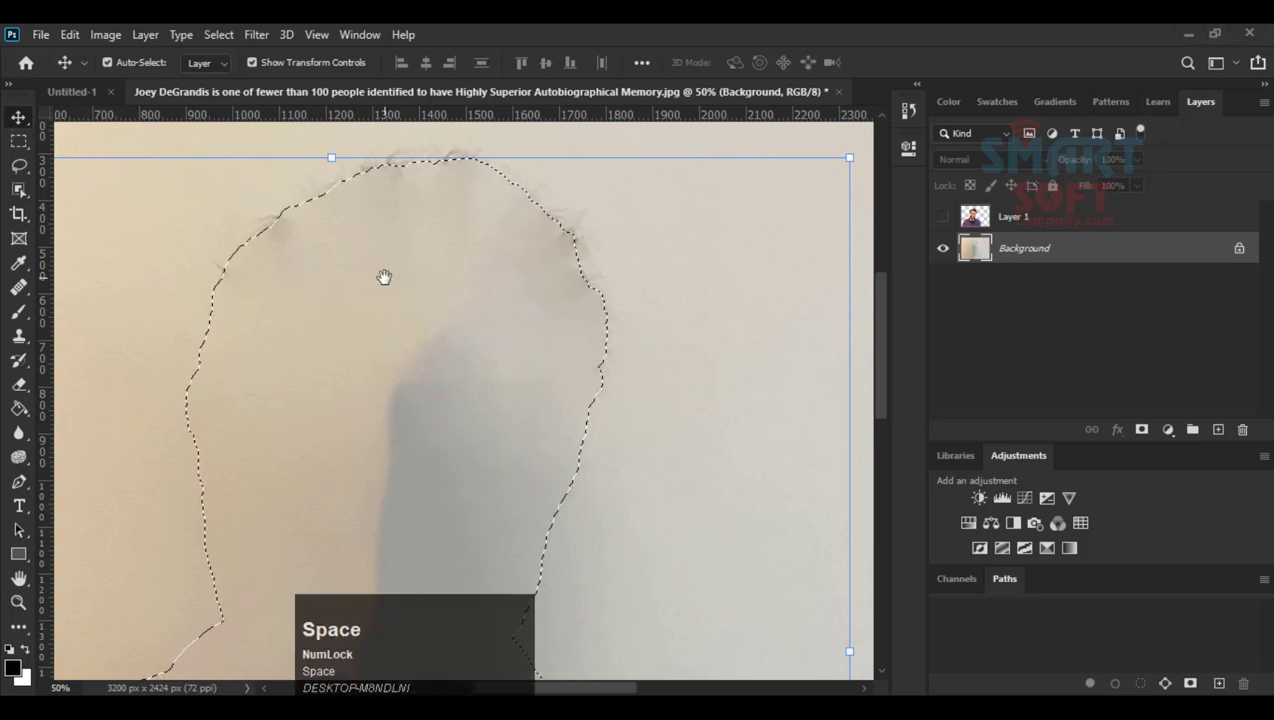
pyautogui.press('Return')
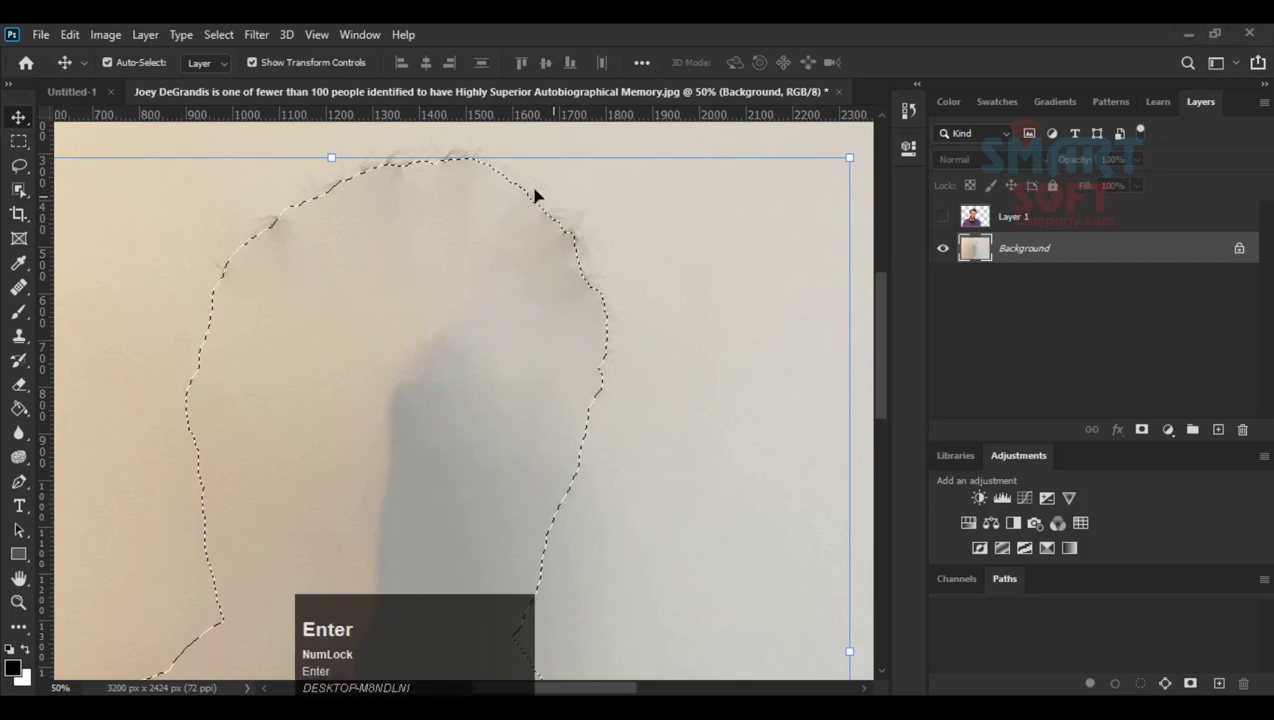
pyautogui.click(19, 120)
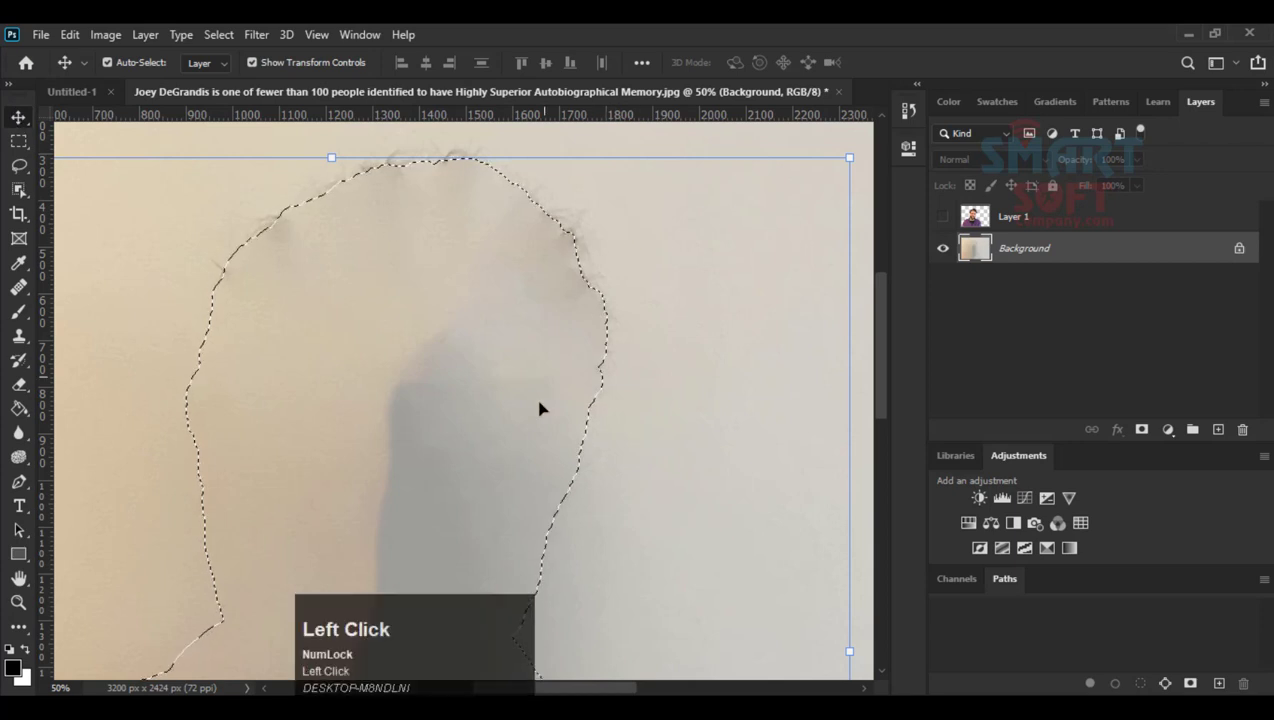
pyautogui.moveTo(518, 449); pyautogui.dragTo(663, 373)
pyautogui.moveTo(671, 510); pyautogui.dragTo(615, 244)
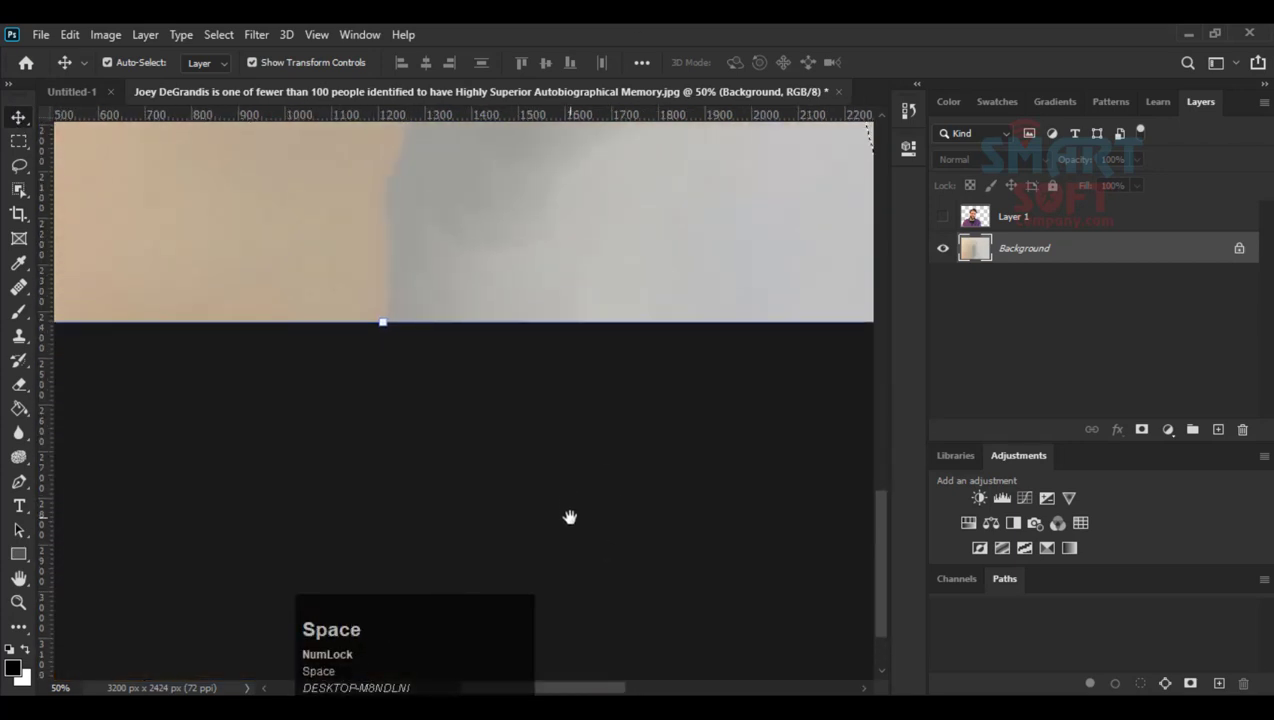
pyautogui.hotkey('ctrl', '-')
pyautogui.hotkey('ctrl', '-')
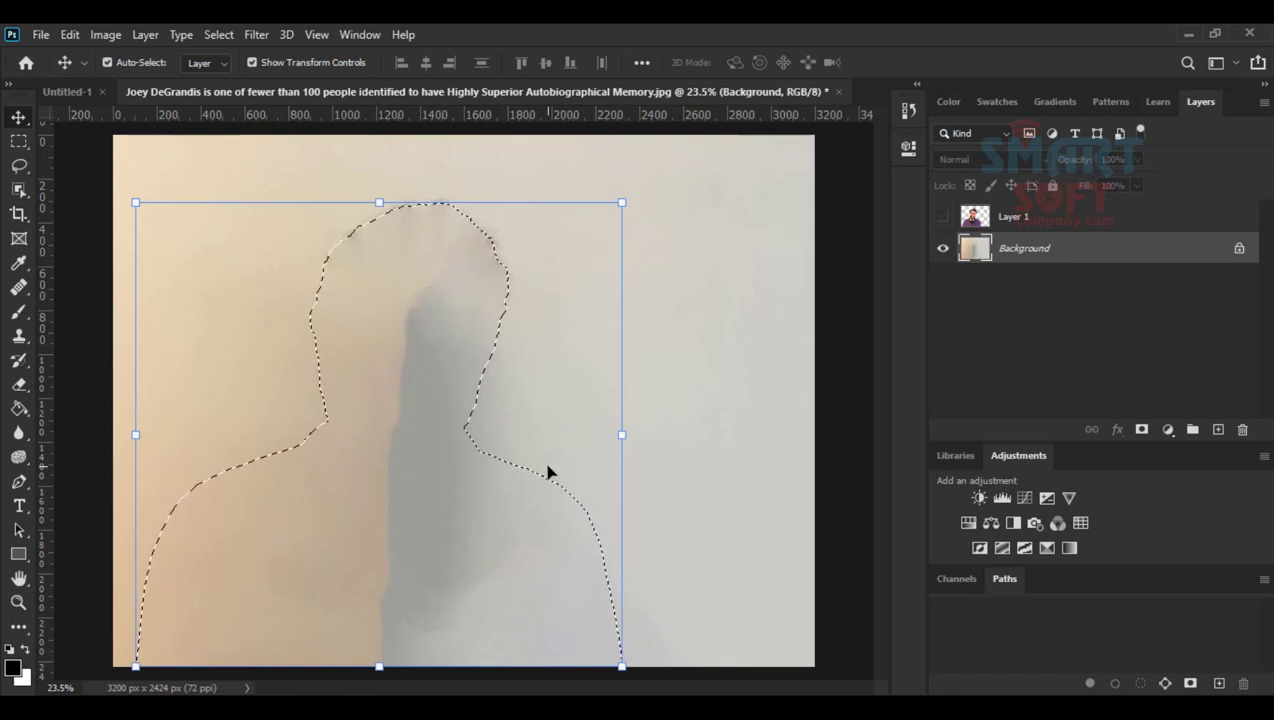
# Remove the selection and toggle Layer 1's visibility to compare the image with and without the man, leaving the layer hidden.
pyautogui.hotkey('ctrl', 'd')
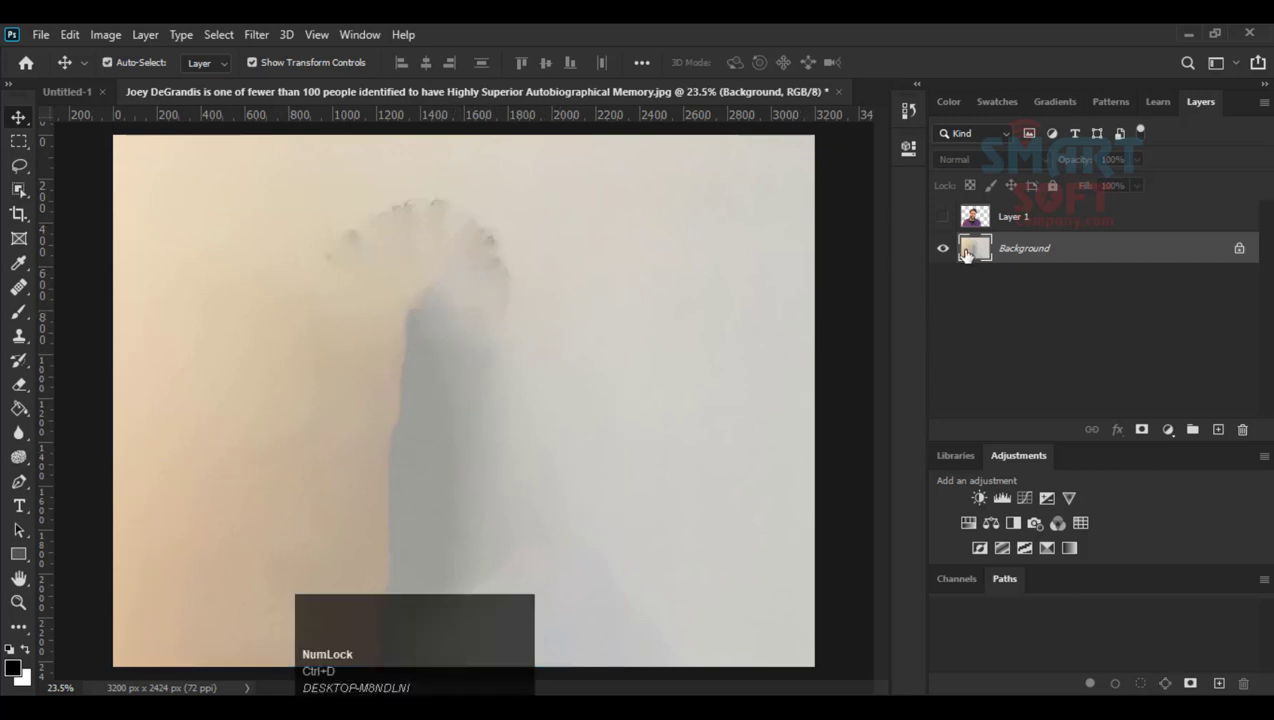
pyautogui.click(943, 218)
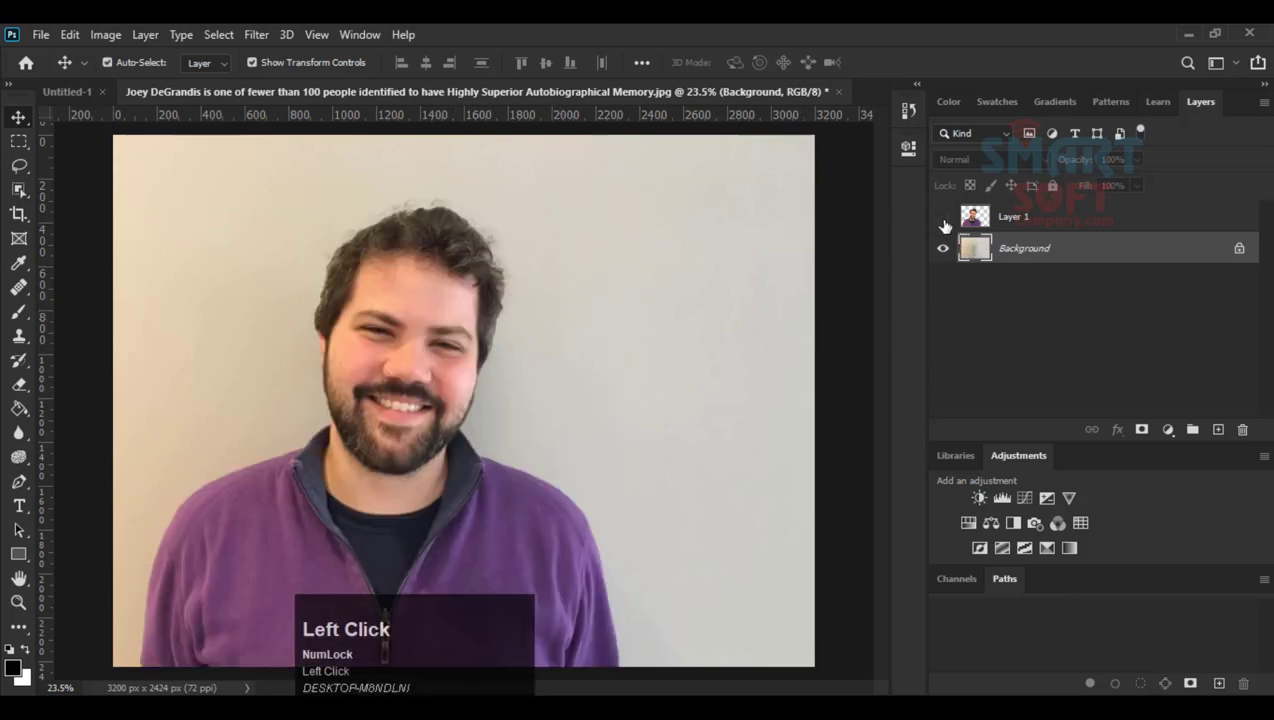
pyautogui.click(944, 220)
pyautogui.click(943, 217)
pyautogui.click(943, 217)
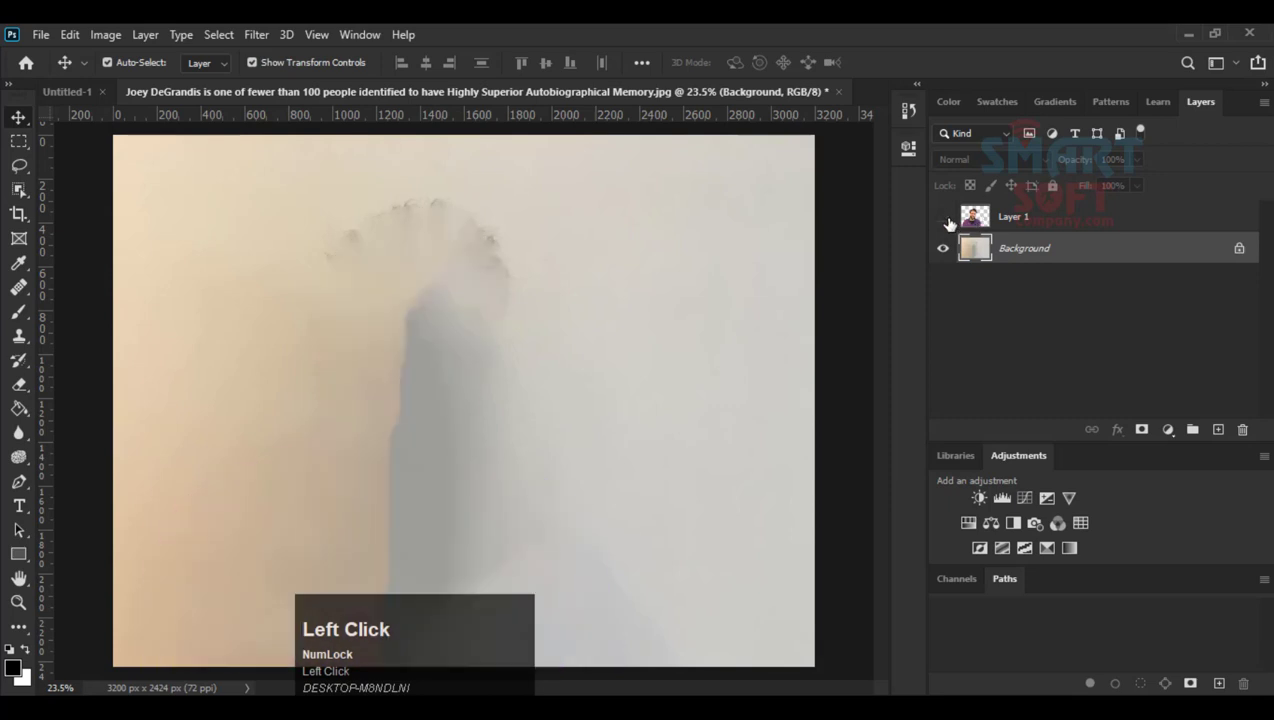
# Switch to the Healing Brush tool and make the Background layer active for retouching.
pyautogui.click(502, 311)
pyautogui.click(19, 288)
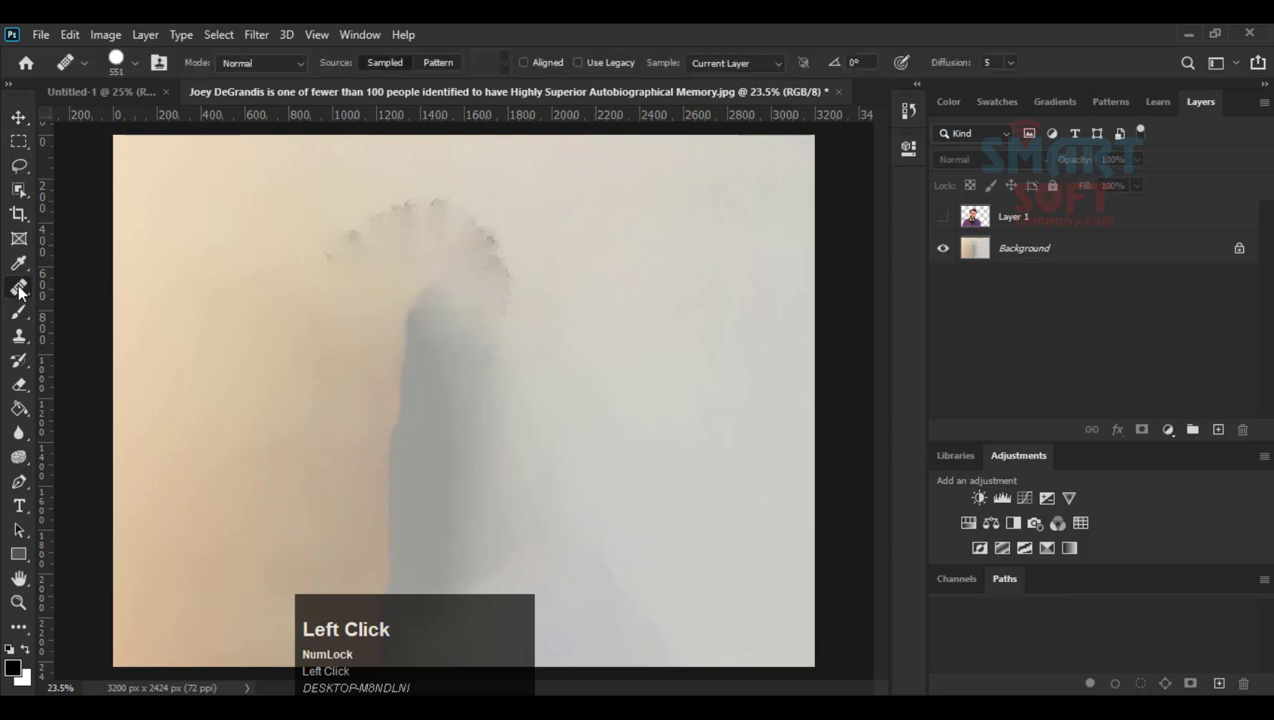
pyautogui.rightClick(19, 289)
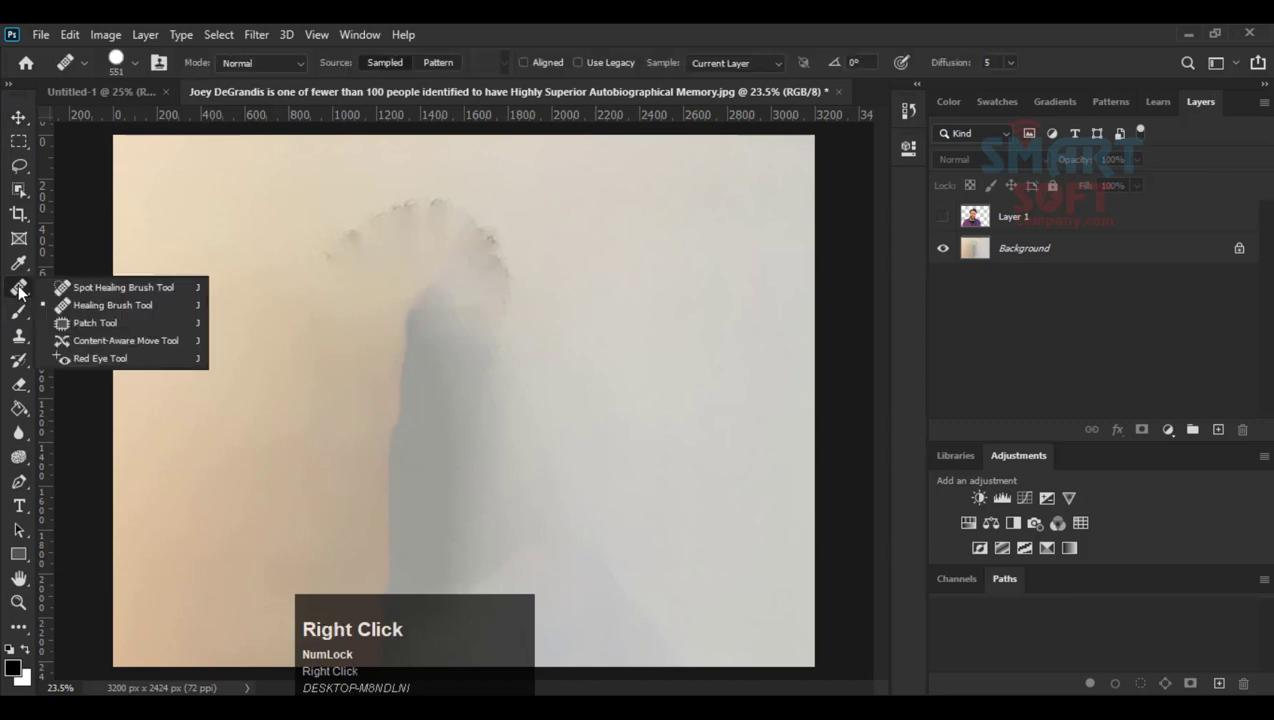
pyautogui.click(129, 307)
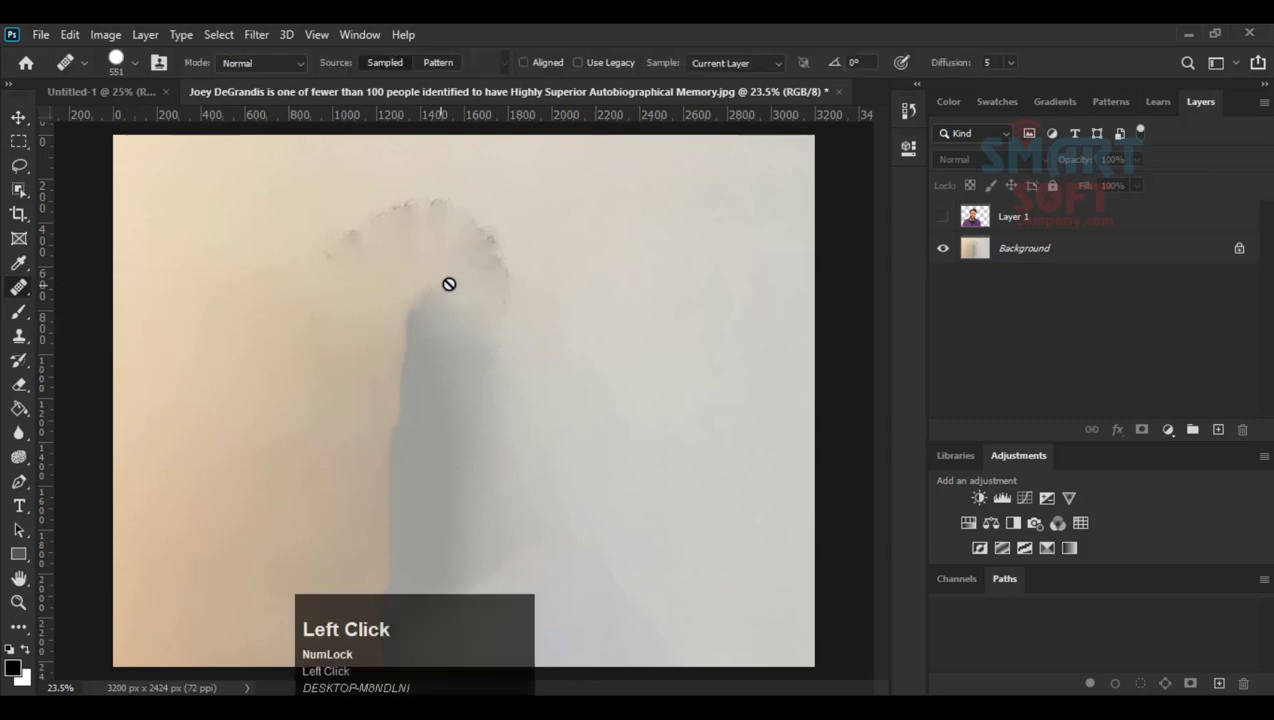
pyautogui.press('alt')
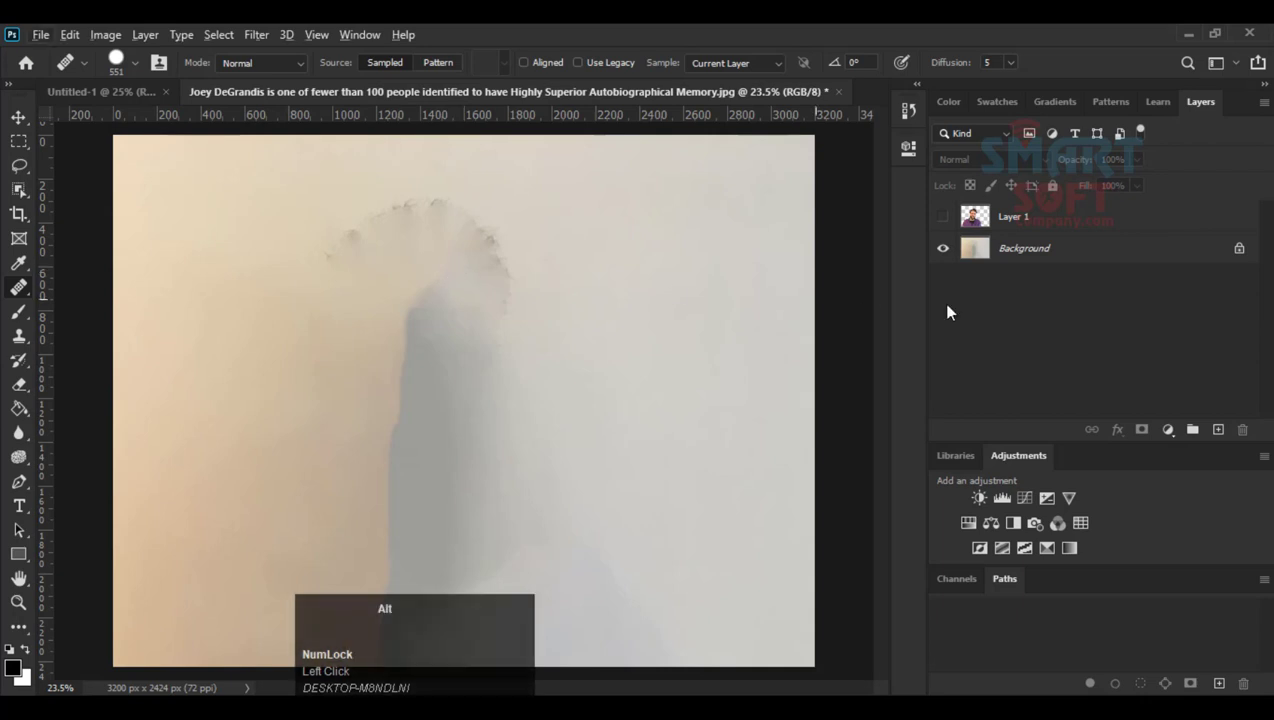
pyautogui.click(1086, 260)
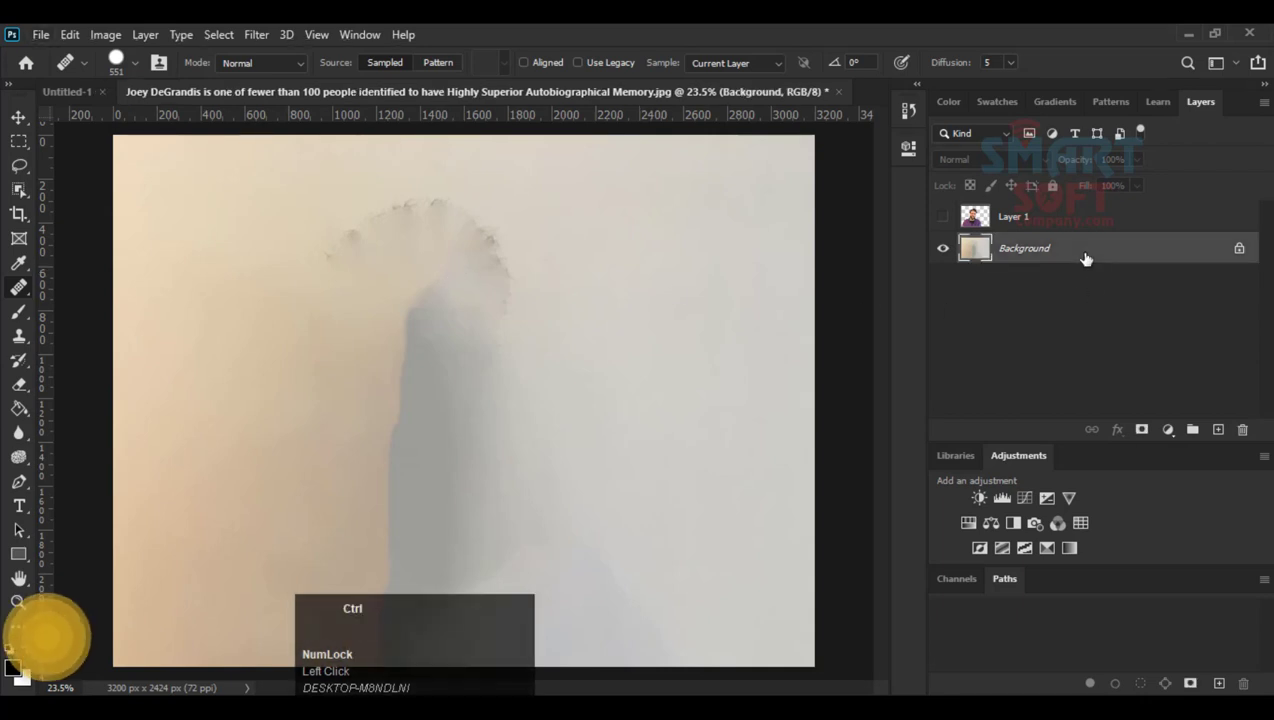
# Duplicate the Background layer and try to heal the leftover traces on the copy.
pyautogui.hotkey('ctrl', 'j')
pyautogui.click(486, 258)
pyautogui.press('Return')
pyautogui.rightClick(649, 229)
pyautogui.click(413, 305)
pyautogui.press('super')
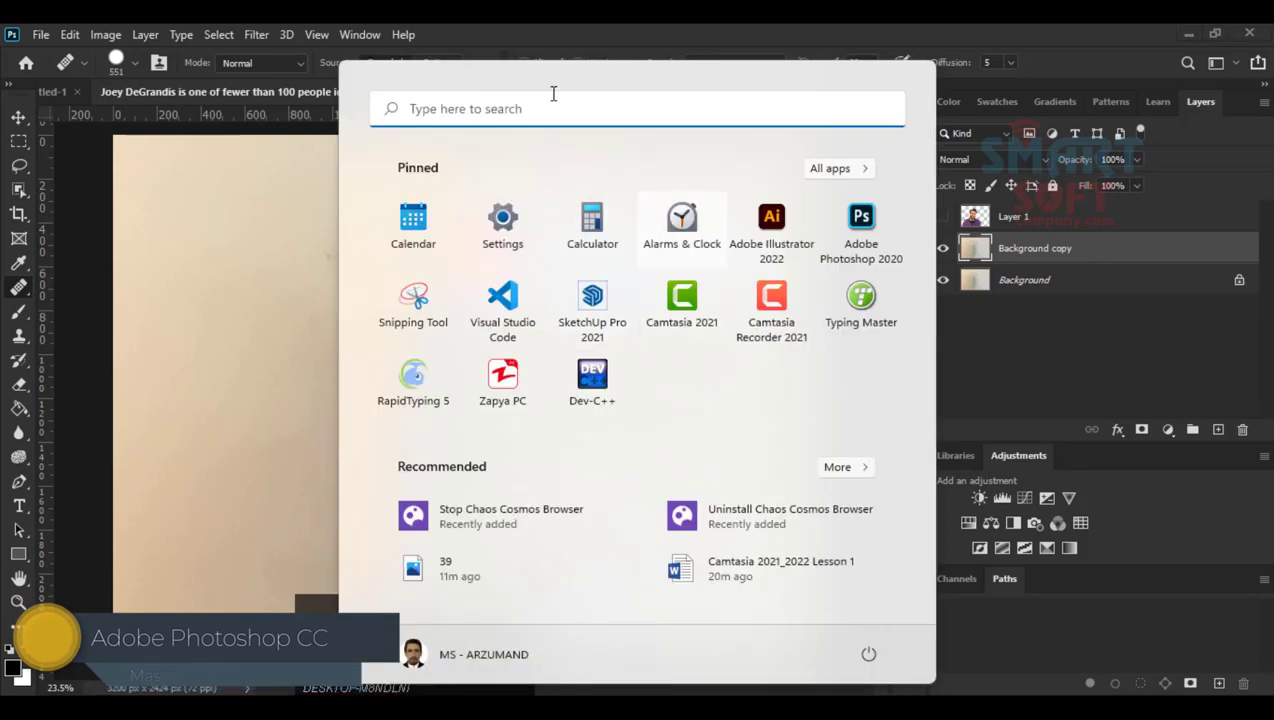
pyautogui.click(576, 114)
pyautogui.click(475, 54)
pyautogui.click(600, 291)
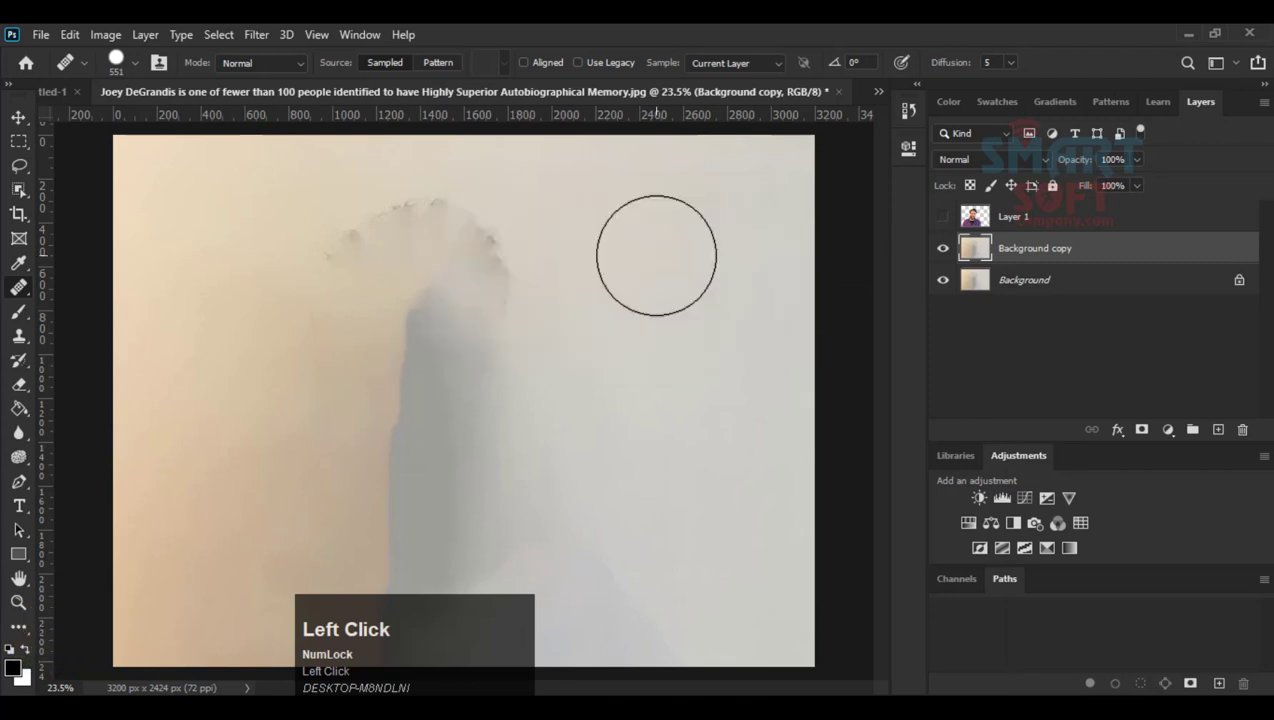
# Heal the hair outline and the upper part of the grey shadow using clean wall sampled beside them.
pyautogui.keyDown('alt'); pyautogui.rightClick(656, 259); pyautogui.keyUp('alt')
pyautogui.keyDown('alt'); pyautogui.click(648, 255); pyautogui.keyUp('alt')
pyautogui.moveTo(520, 305)
pyautogui.mouseDown()
pyautogui.moveTo(427, 217)
pyautogui.moveTo(382, 213)
pyautogui.moveTo(428, 223)
pyautogui.moveTo(461, 256)
pyautogui.mouseUp()
pyautogui.click(478, 384)
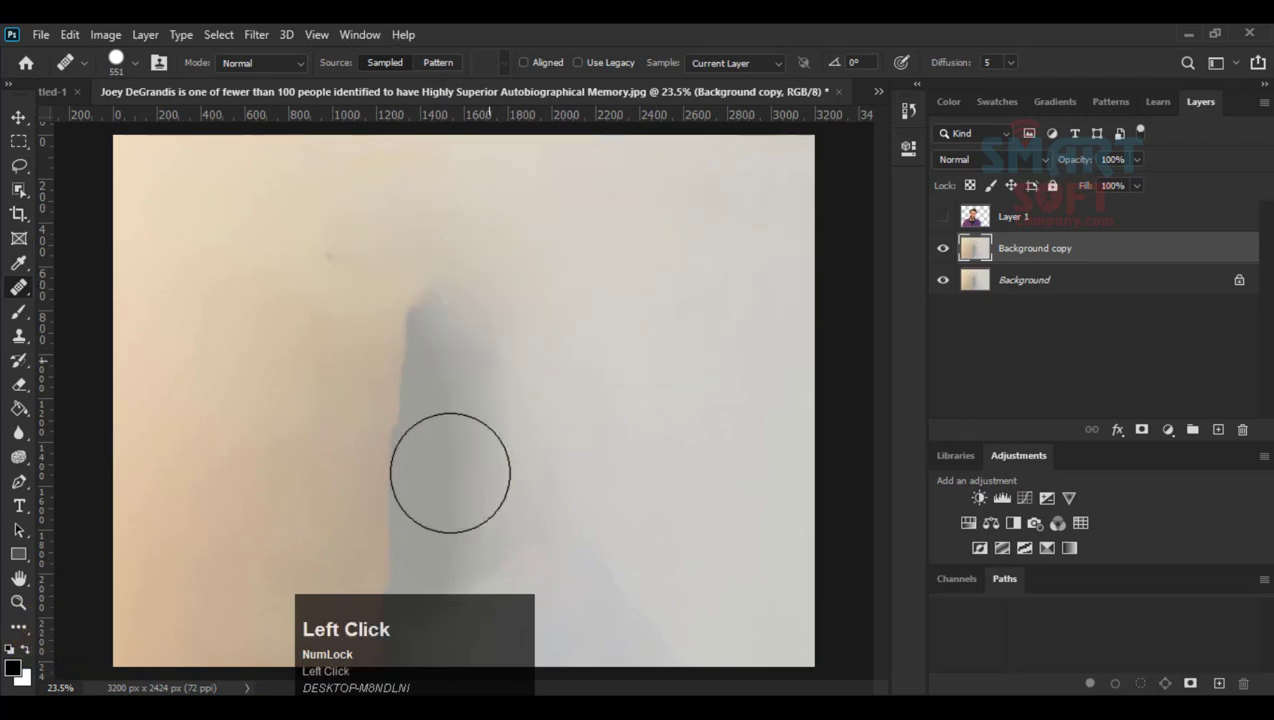
pyautogui.moveTo(435, 316); pyautogui.dragTo(389, 299)
pyautogui.moveTo(307, 335)
pyautogui.mouseDown()
pyautogui.moveTo(304, 392)
pyautogui.moveTo(351, 497)
pyautogui.mouseUp()
pyautogui.click(407, 387)
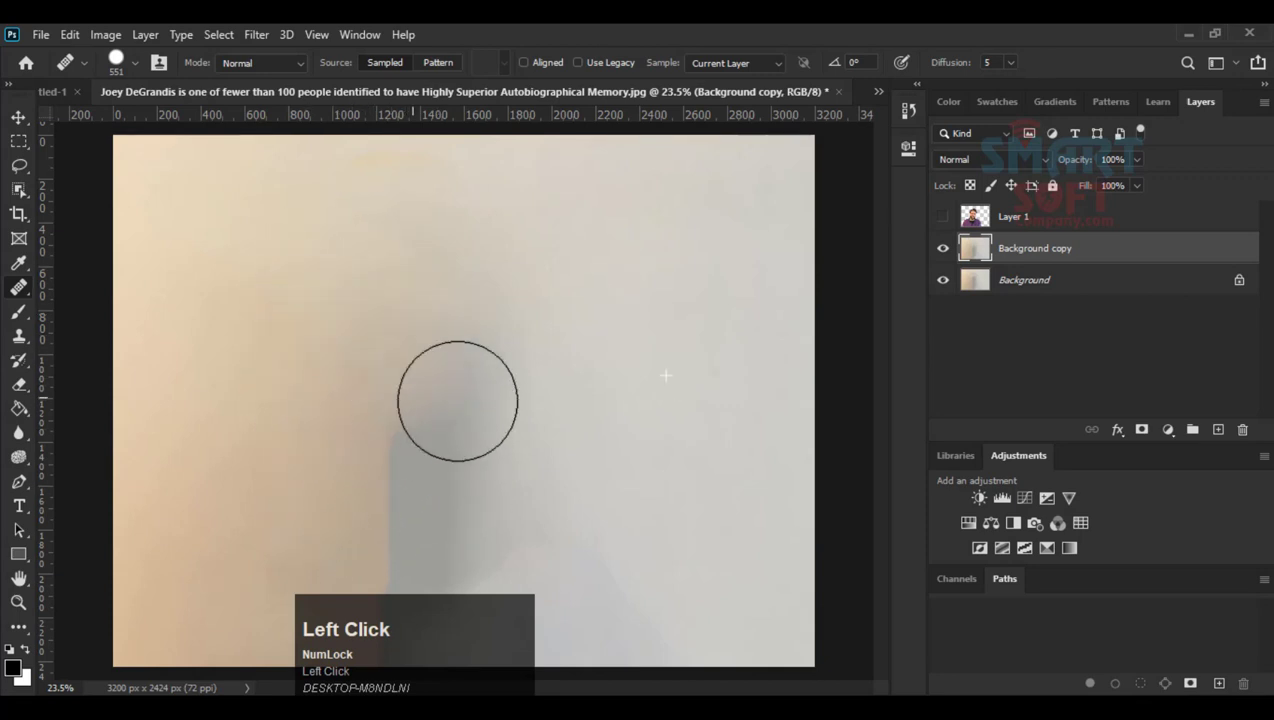
# Heal the remaining grey shadow down the middle of the wall to the image's lower edge.
pyautogui.click(469, 455)
pyautogui.press('space')
pyautogui.moveTo(478, 488); pyautogui.dragTo(437, 525)
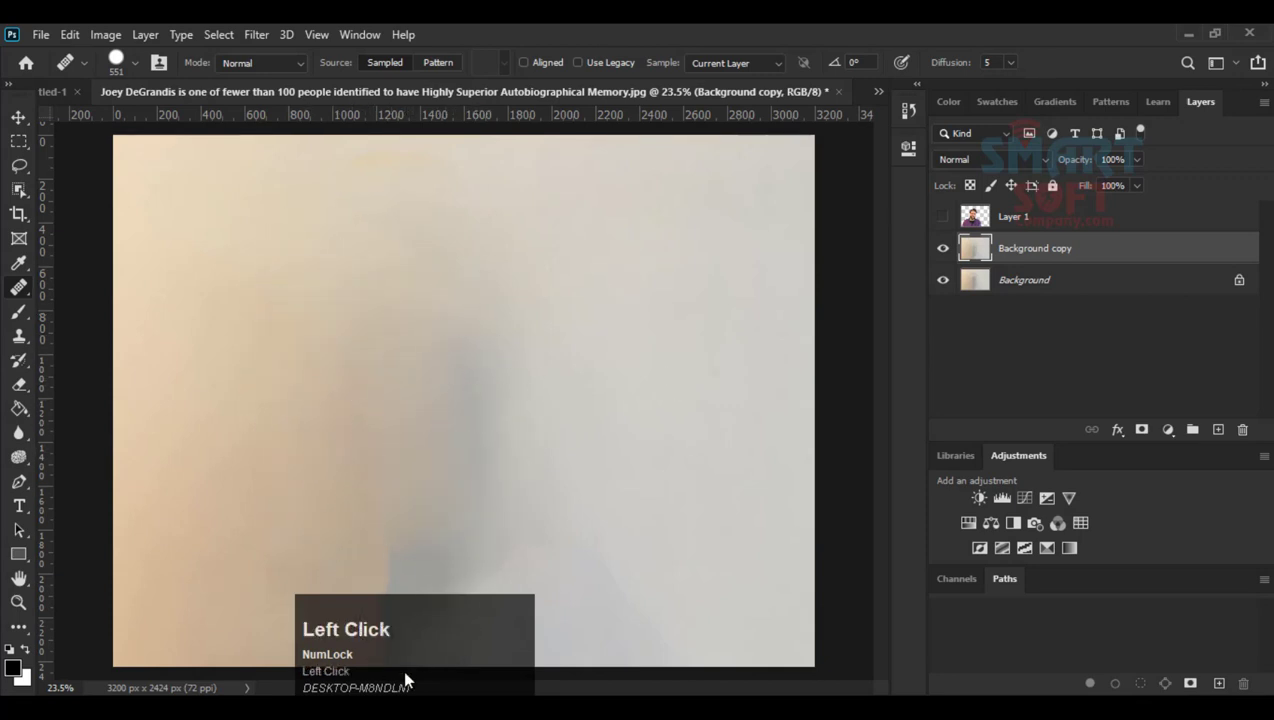
pyautogui.click(392, 572)
pyautogui.moveTo(469, 626); pyautogui.dragTo(1030, 630)
pyautogui.moveTo(469, 390); pyautogui.dragTo(470, 510)
pyautogui.click(506, 620)
pyautogui.click(452, 386)
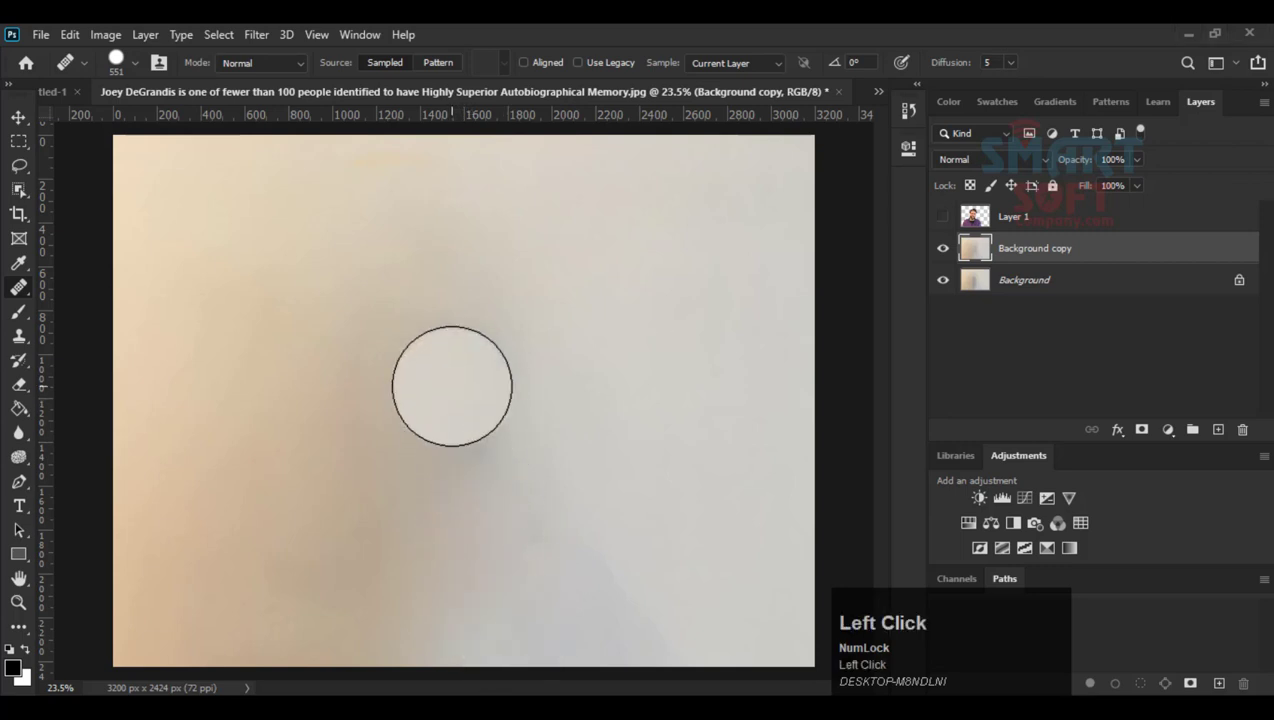
pyautogui.click(475, 364)
pyautogui.click(588, 635)
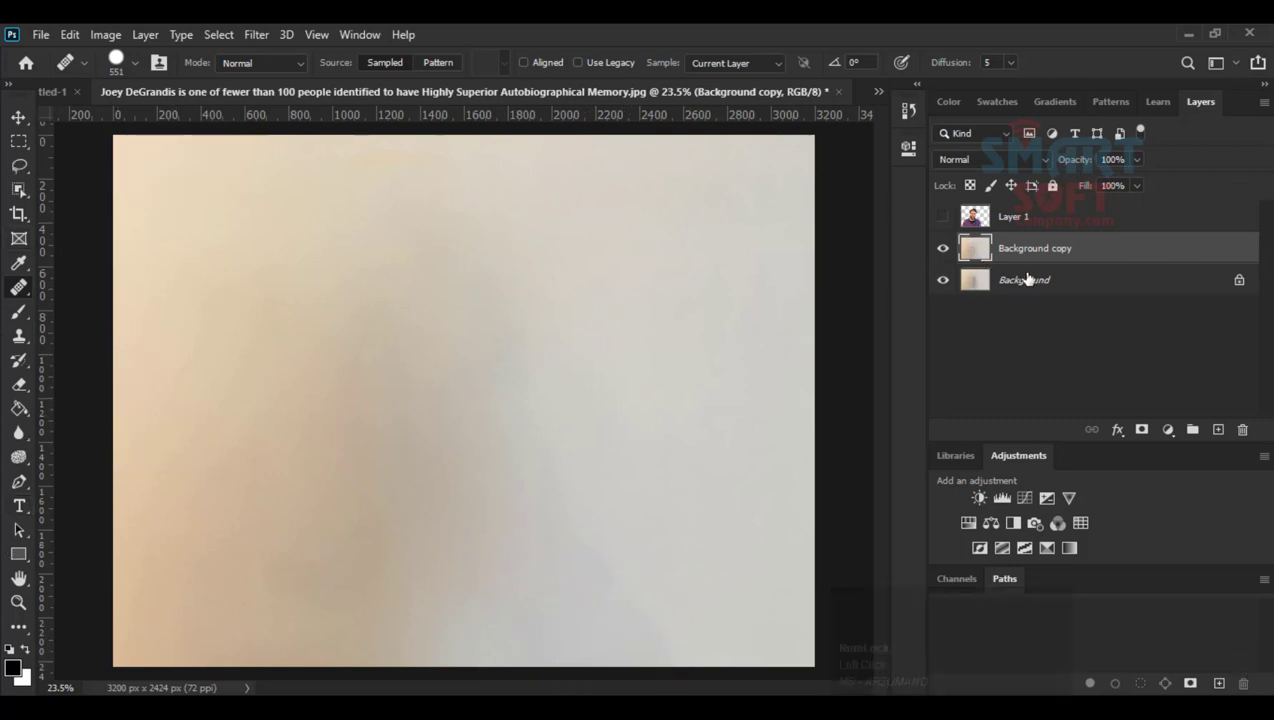
# Hide the original Background layer, lock Background copy, and select and show Layer 1.
pyautogui.click(943, 282)
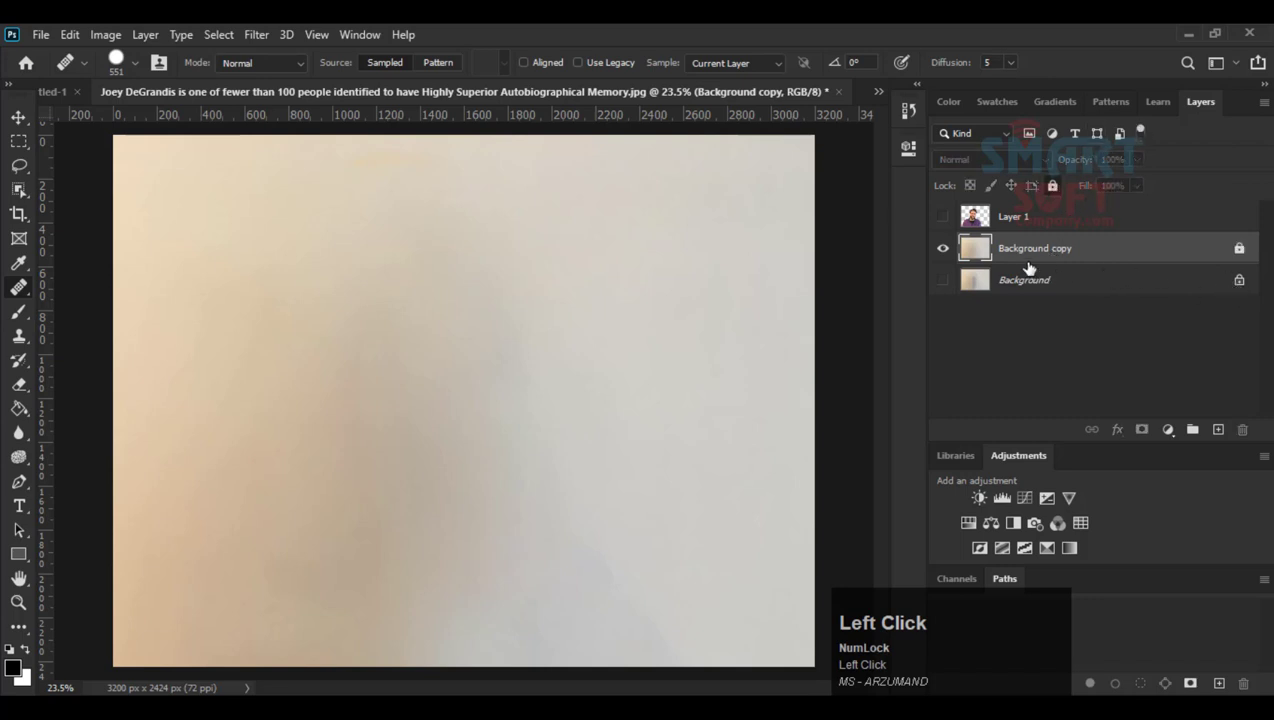
pyautogui.click(1015, 218)
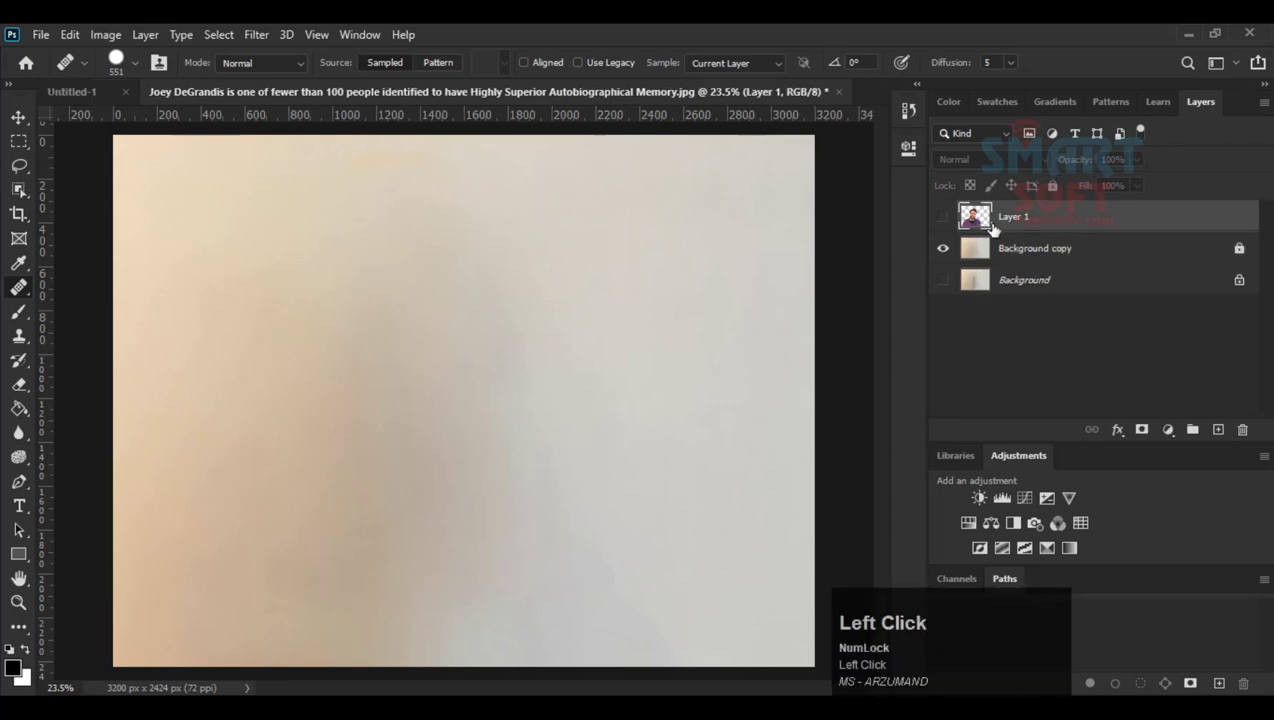
pyautogui.click(944, 218)
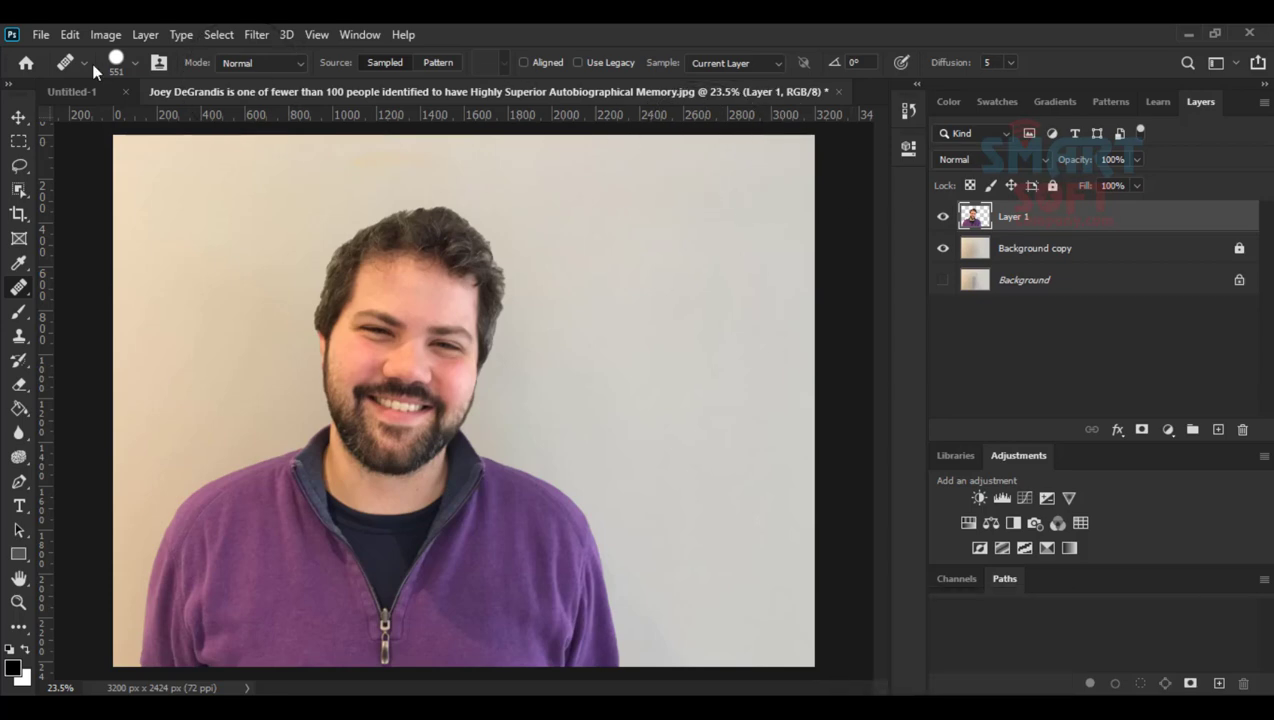
# Start Puppet Warp on Layer 1, place a pin on the man's chin and rotate it to about 80 degrees.
pyautogui.click(72, 35)
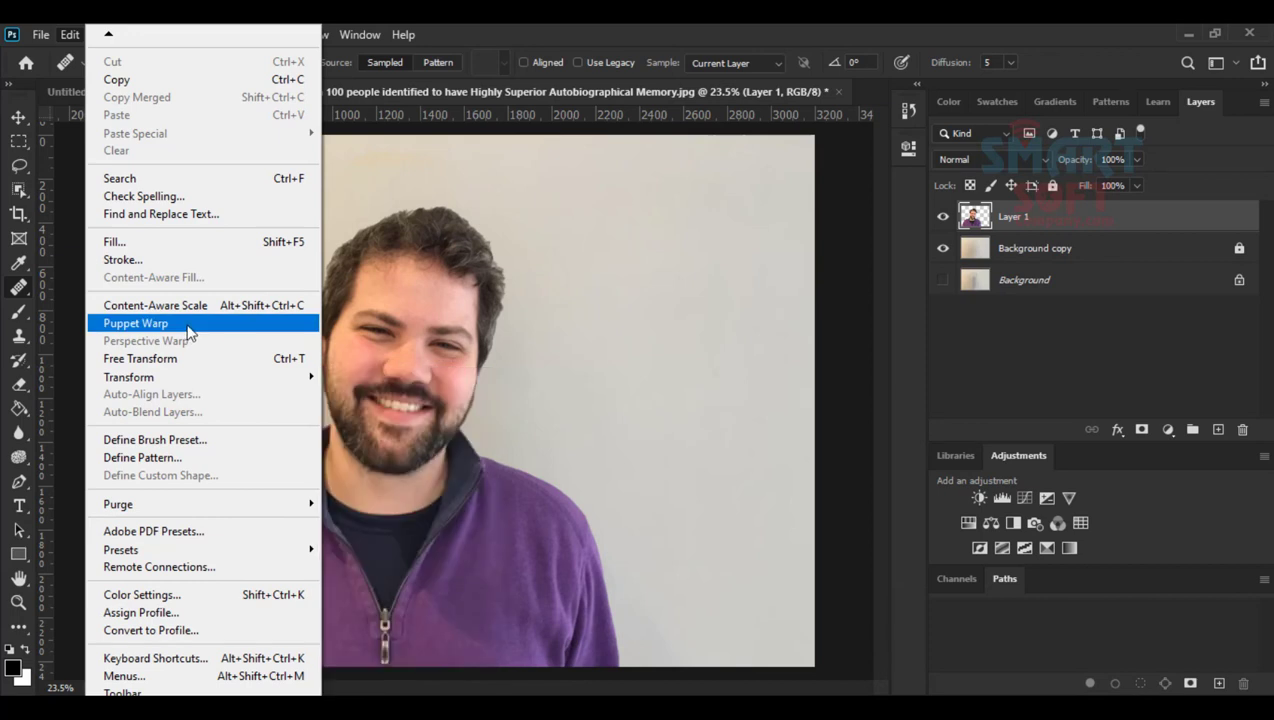
pyautogui.click(188, 327)
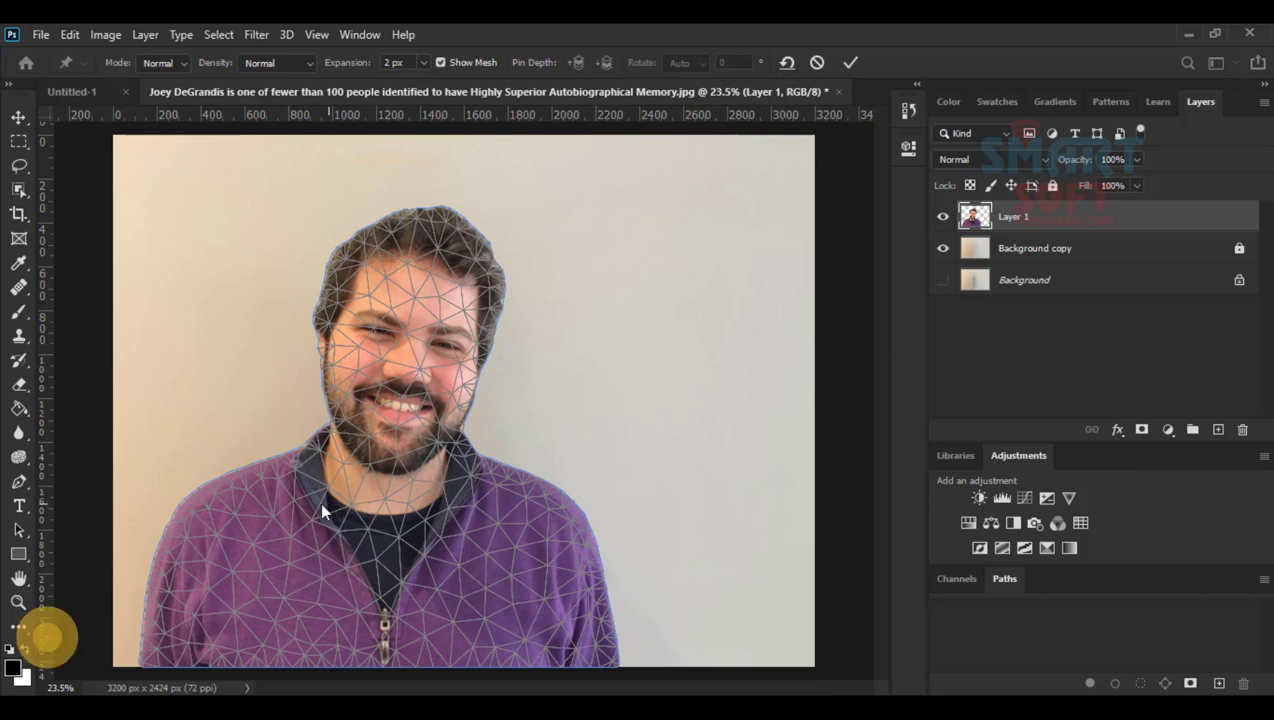
pyautogui.hotkey('ctrl', '=')
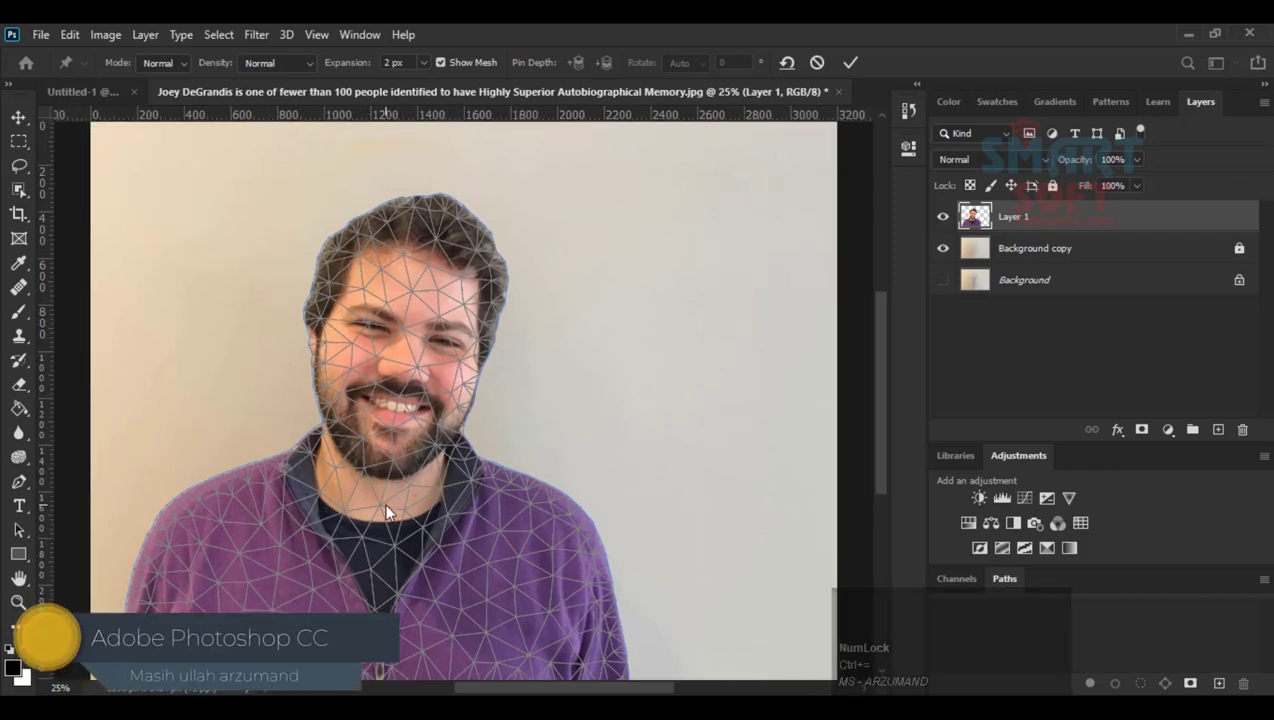
pyautogui.click(380, 470)
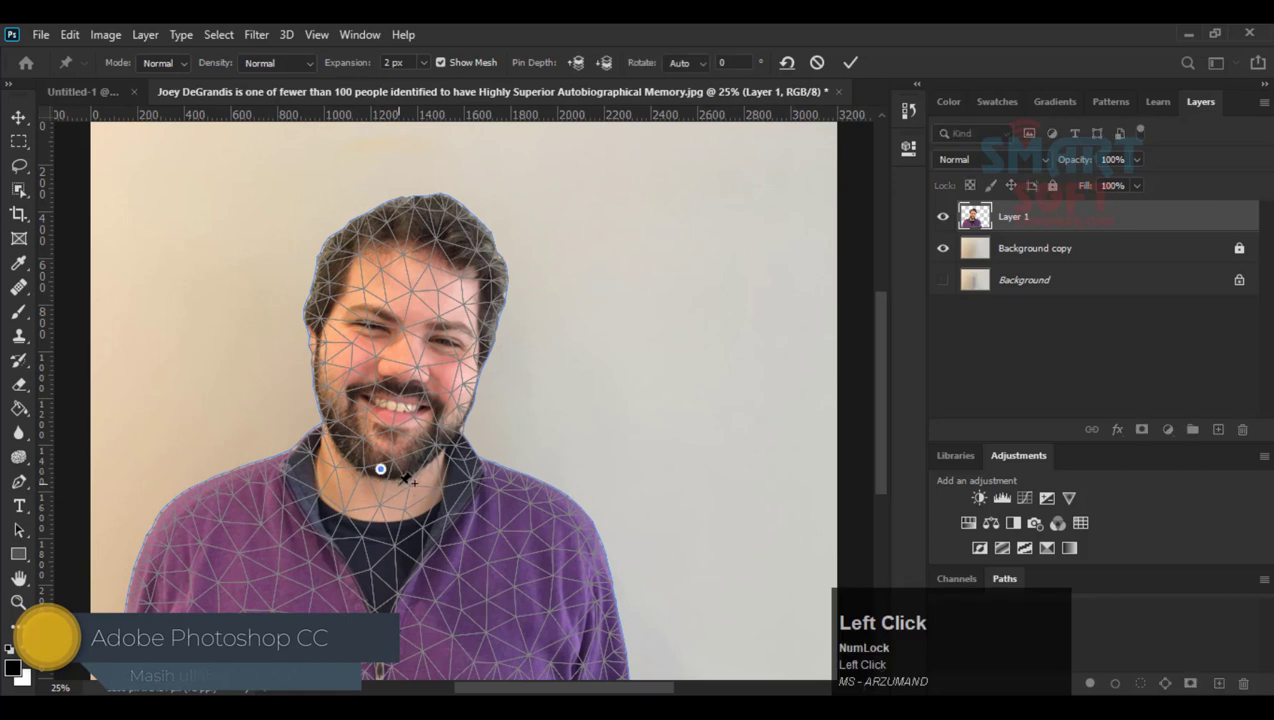
pyautogui.press('alt')
pyautogui.moveTo(398, 470); pyautogui.dragTo(396, 479)
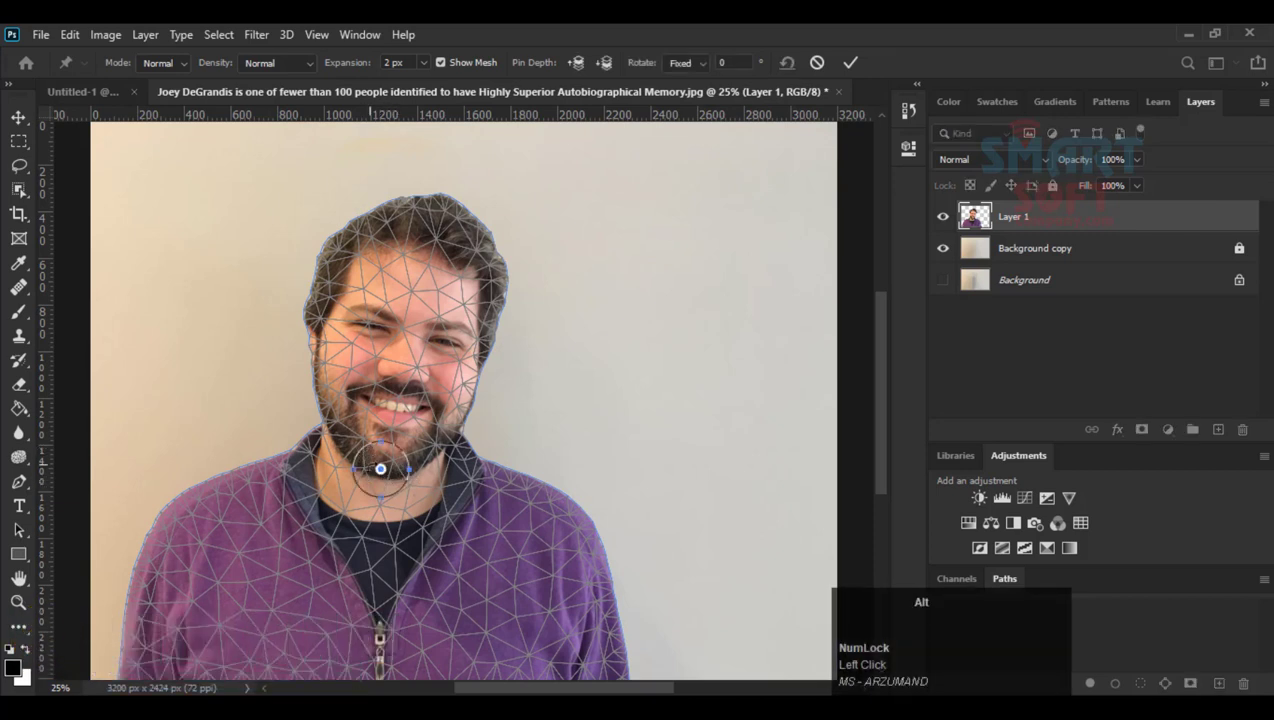
pyautogui.moveTo(362, 472)
pyautogui.mouseDown()
pyautogui.moveTo(389, 489)
pyautogui.moveTo(412, 462)
pyautogui.moveTo(384, 450)
pyautogui.moveTo(405, 440)
pyautogui.moveTo(363, 450)
pyautogui.mouseUp()
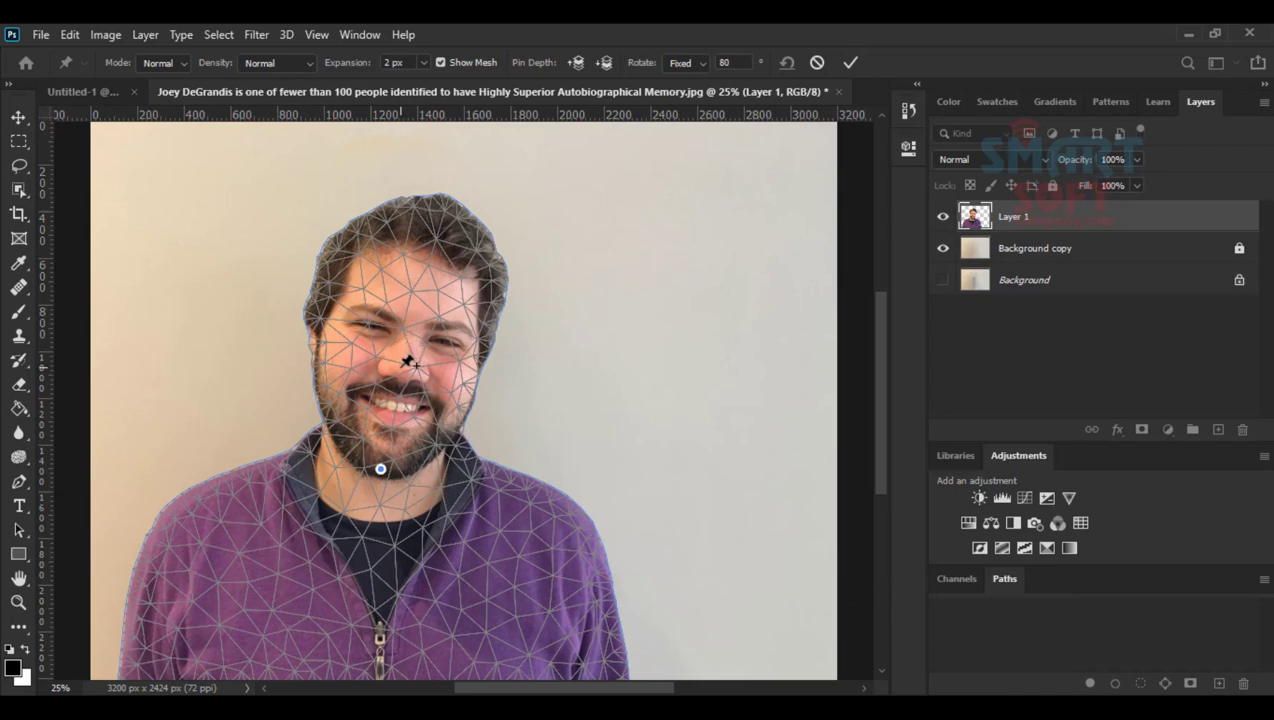
# Try a second Puppet Warp pin on the man's cheek below the eye, and remove it.
pyautogui.click(471, 356)
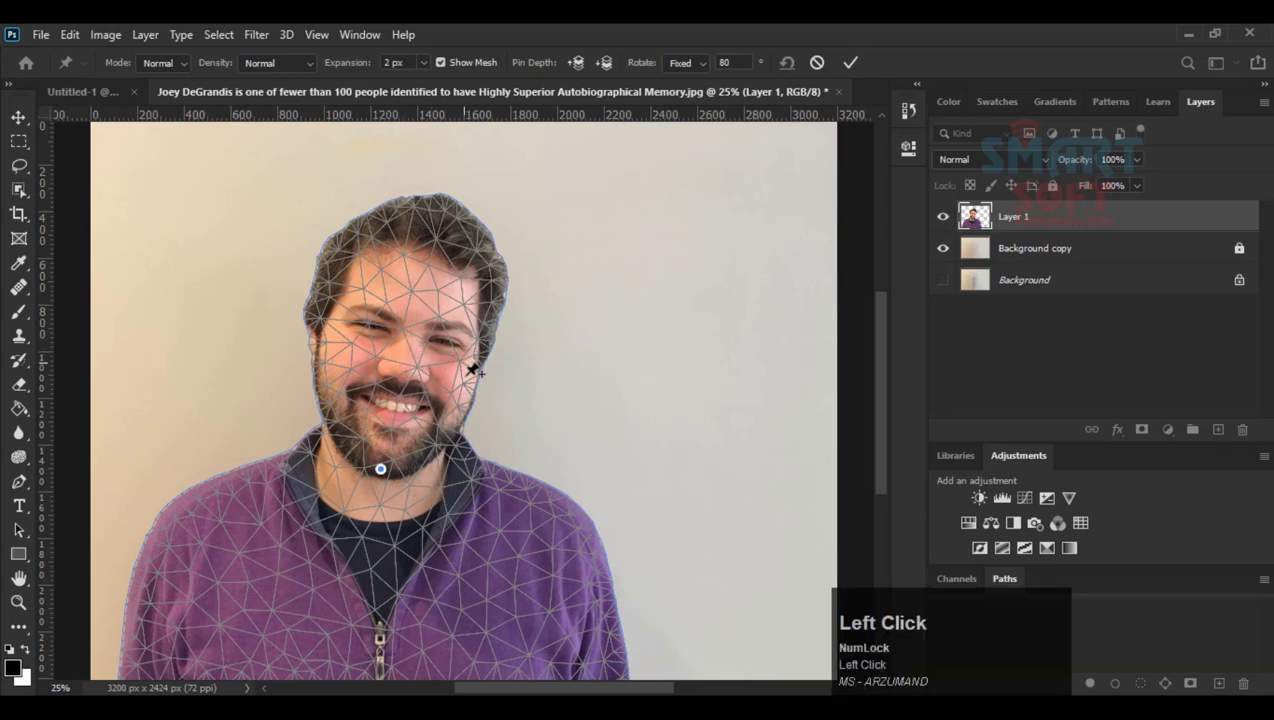
pyautogui.moveTo(473, 369); pyautogui.dragTo(468, 364)
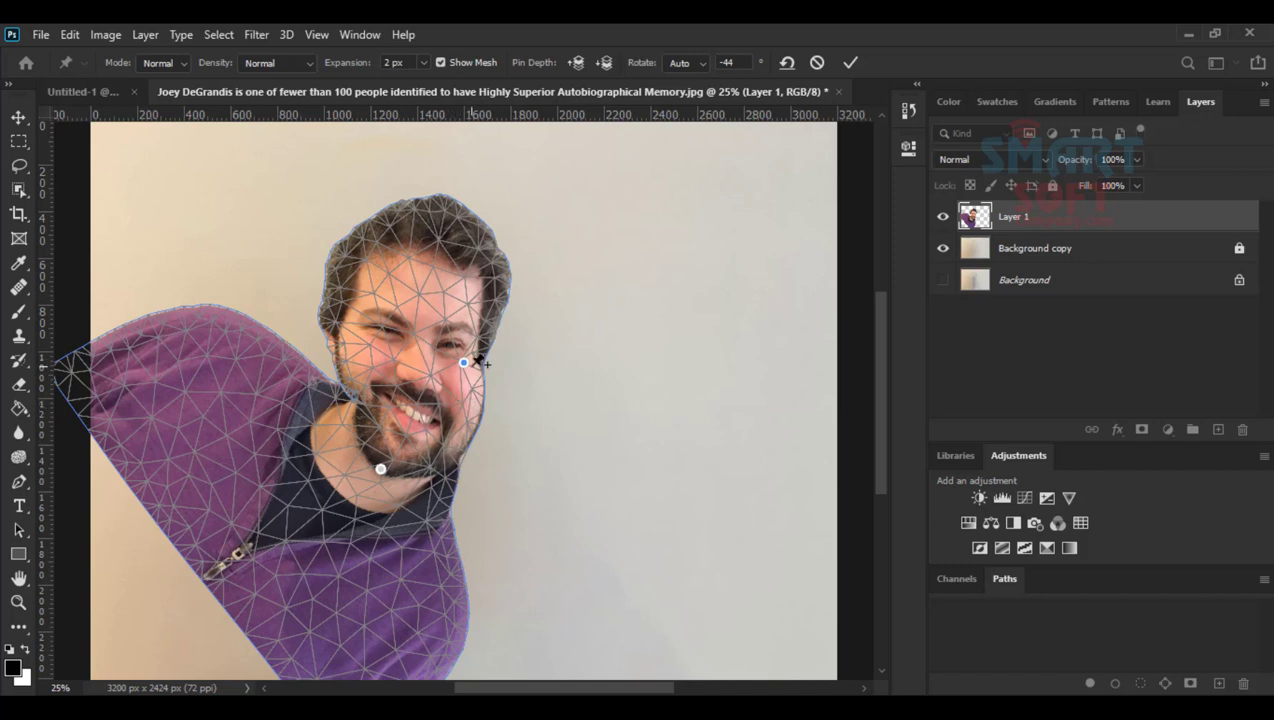
pyautogui.keyDown('alt'); pyautogui.click(472, 366); pyautogui.keyUp('alt')
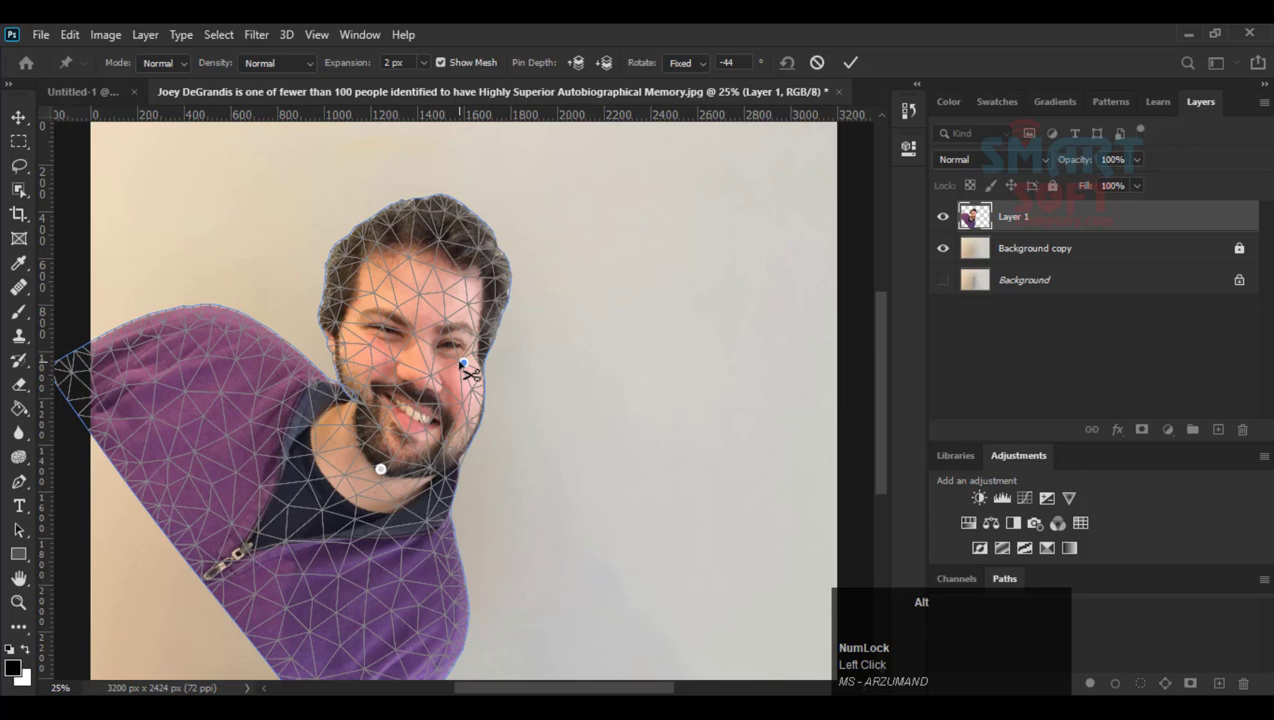
pyautogui.press('alt')
pyautogui.keyDown('alt'); pyautogui.click(465, 364); pyautogui.keyUp('alt')
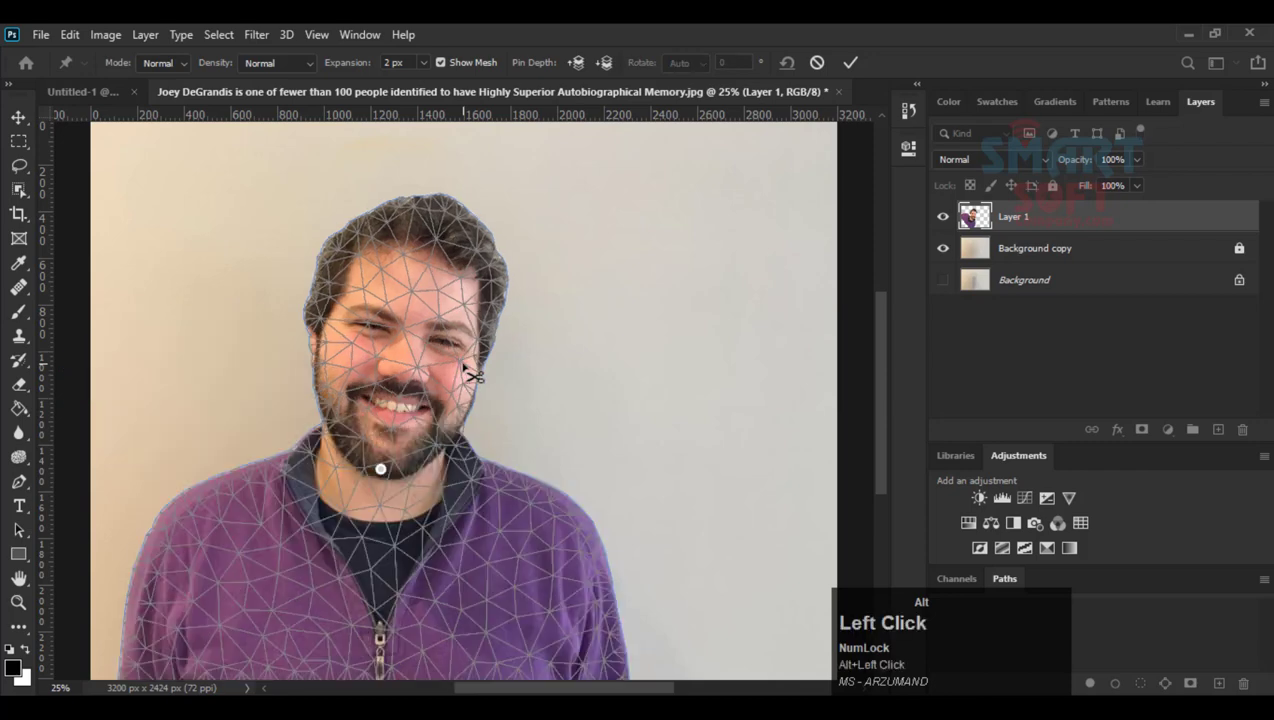
# Try rotating a new pin at the top of the hair to about 154 degrees, undo the rotation and delete the pin.
pyautogui.moveTo(432, 202); pyautogui.dragTo(425, 206)
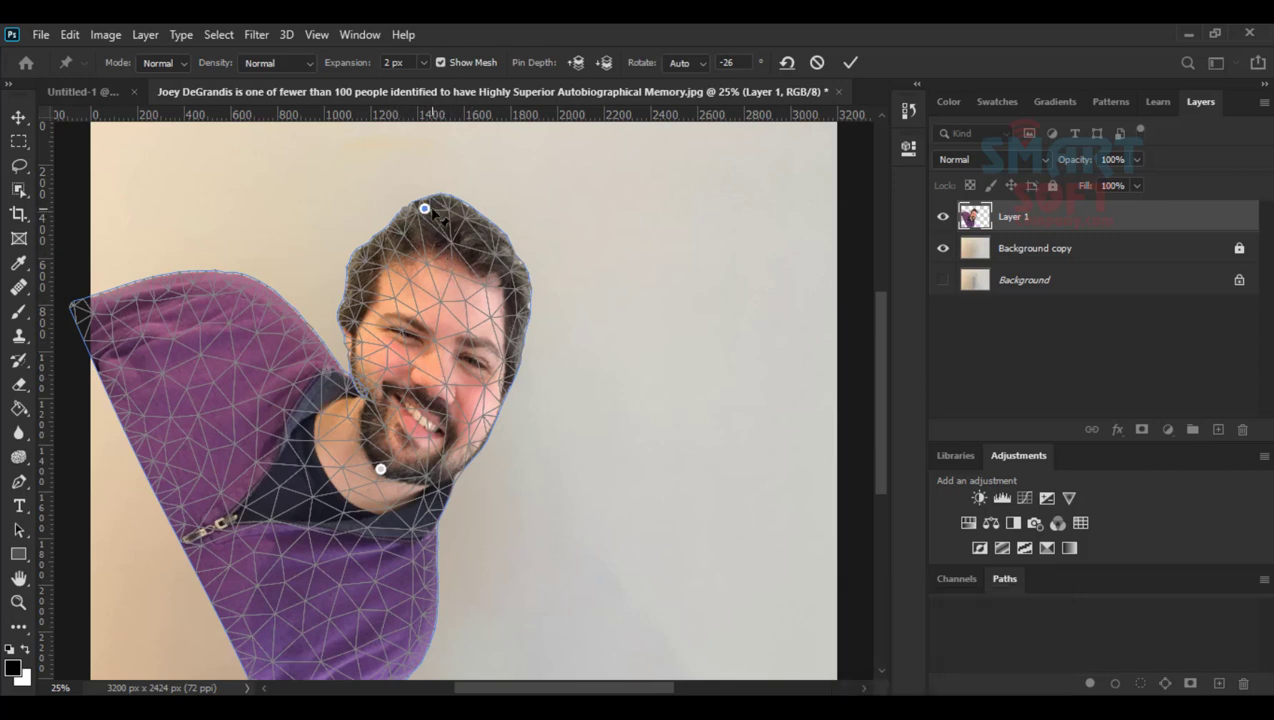
pyautogui.moveTo(433, 215); pyautogui.dragTo(334, 199)
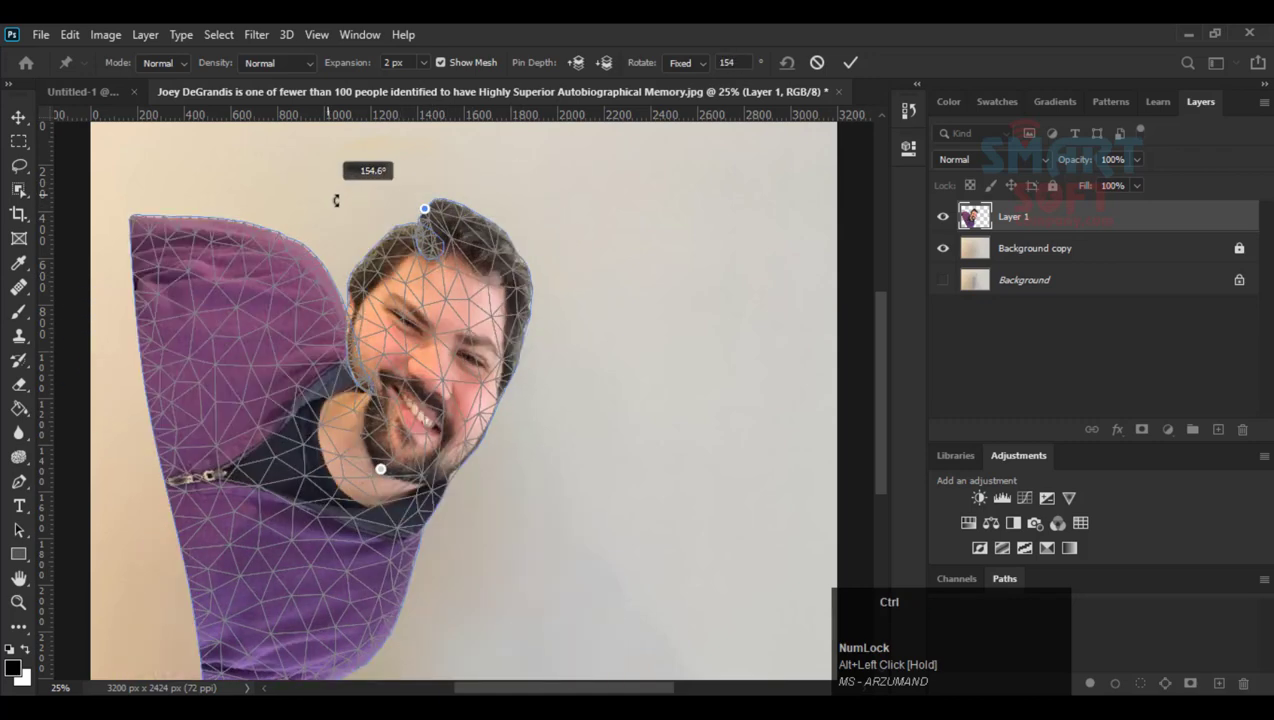
pyautogui.hotkey('ctrl', 'z')
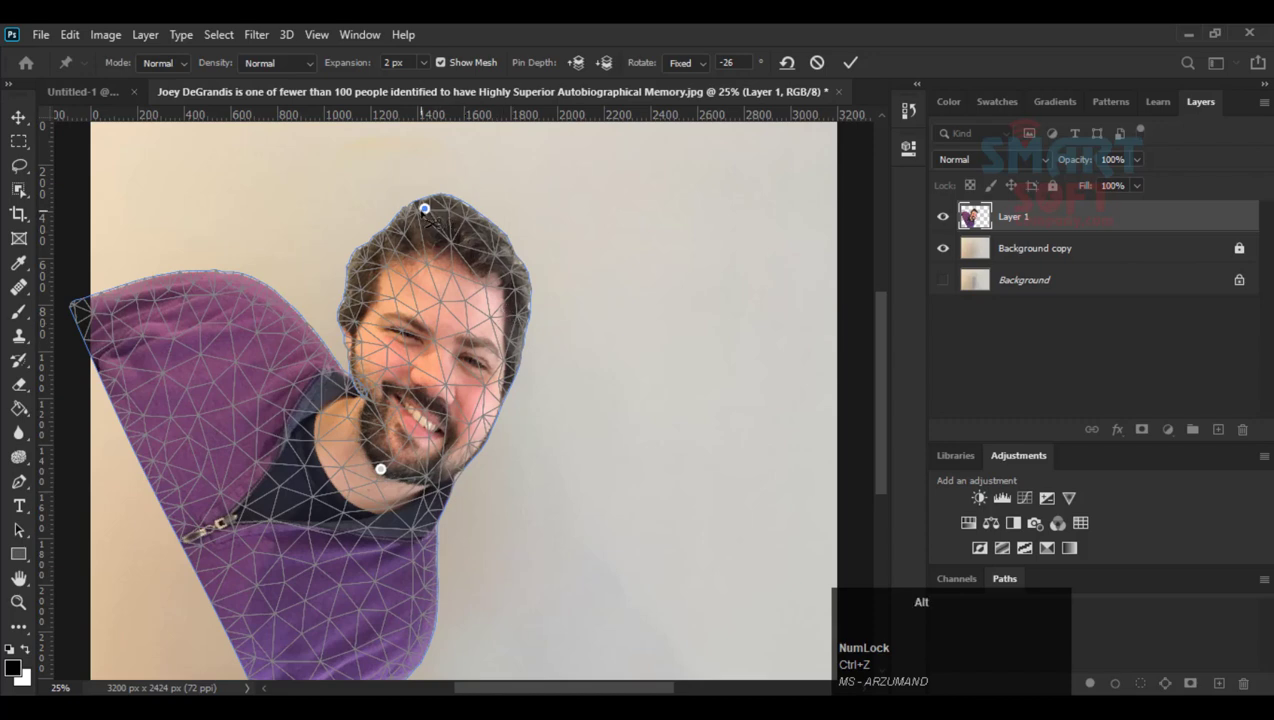
pyautogui.keyDown('alt'); pyautogui.click(424, 209); pyautogui.keyUp('alt')
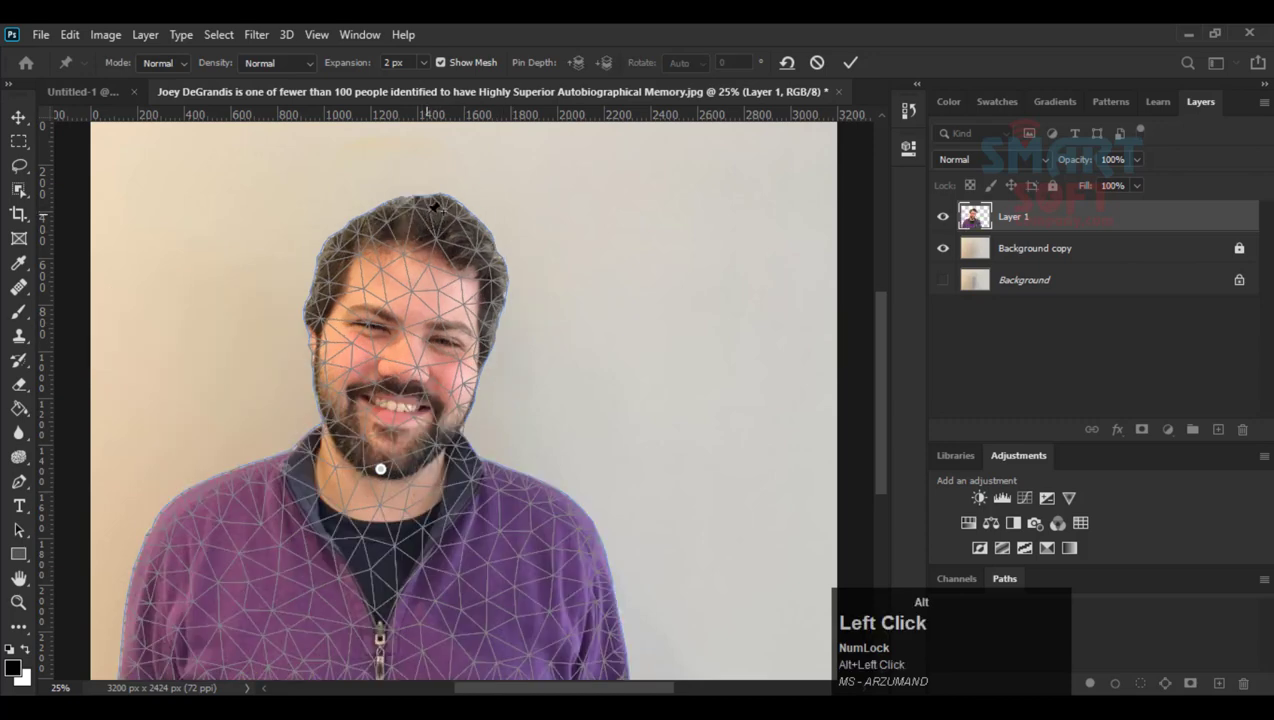
# Place Puppet Warp pins on the man's nose and chin.
pyautogui.click(420, 368)
pyautogui.hotkey('ctrl', 'z')
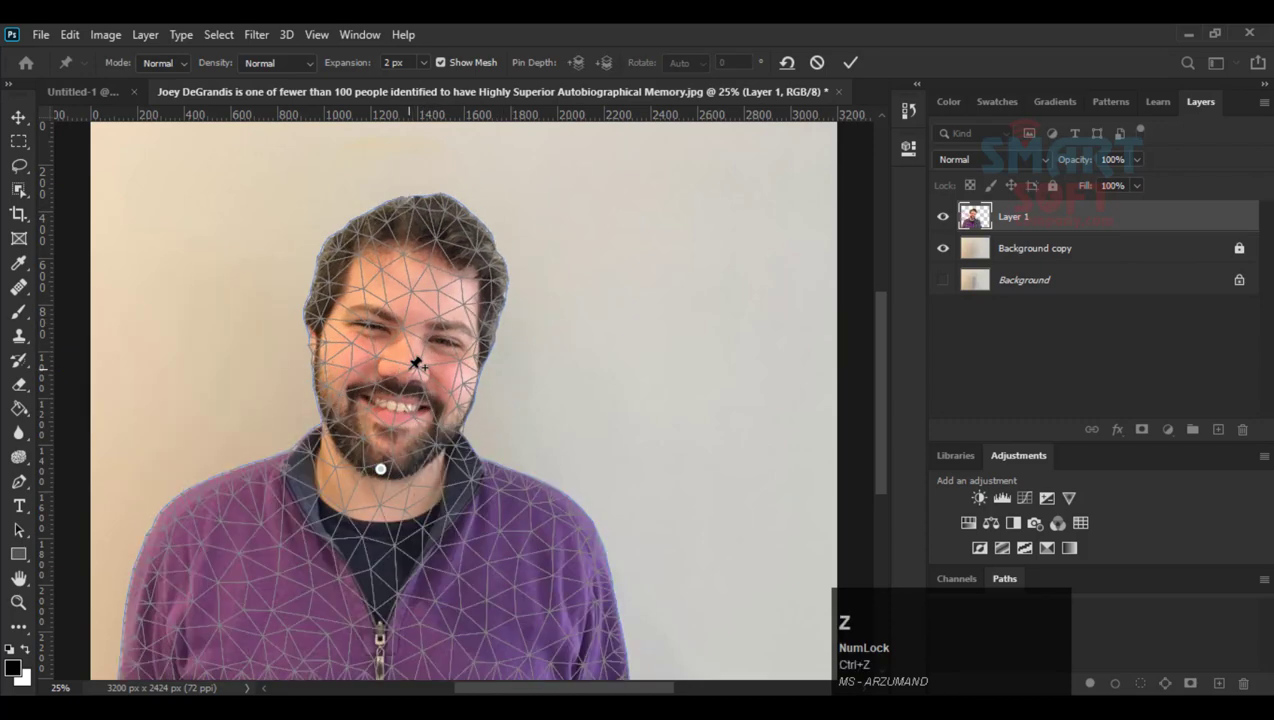
pyautogui.press('F9')
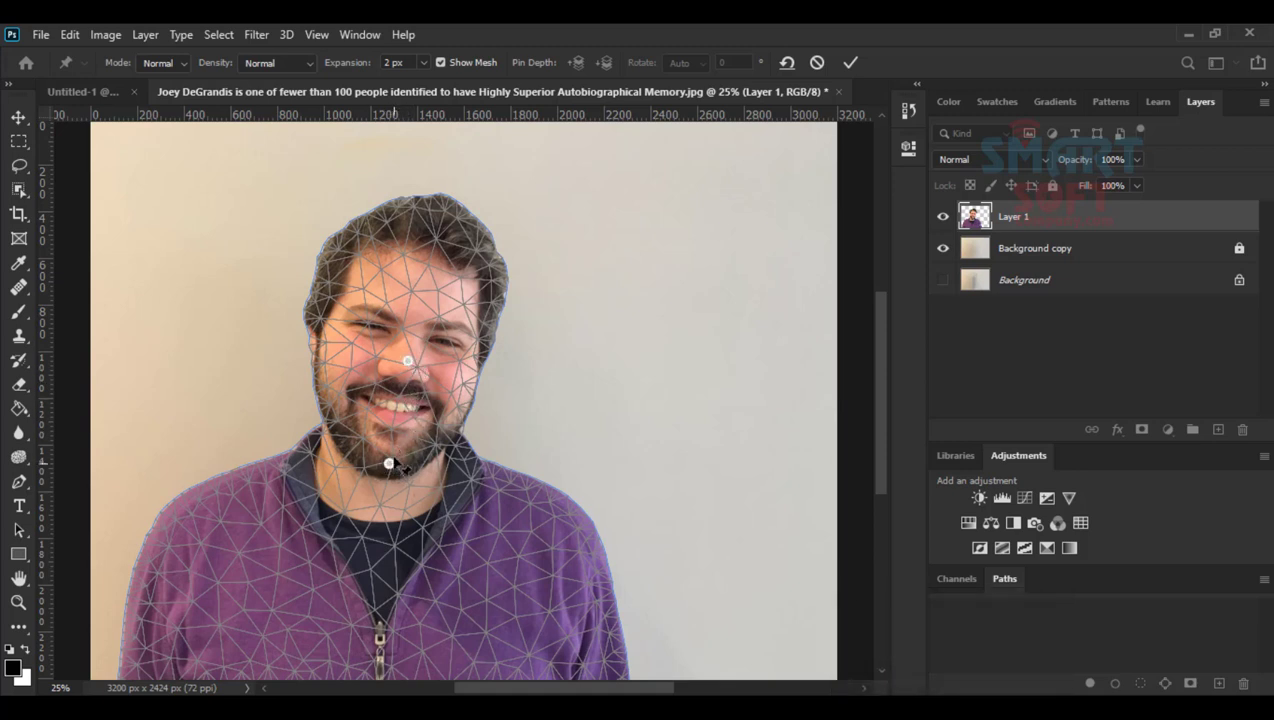
pyautogui.press('alt')
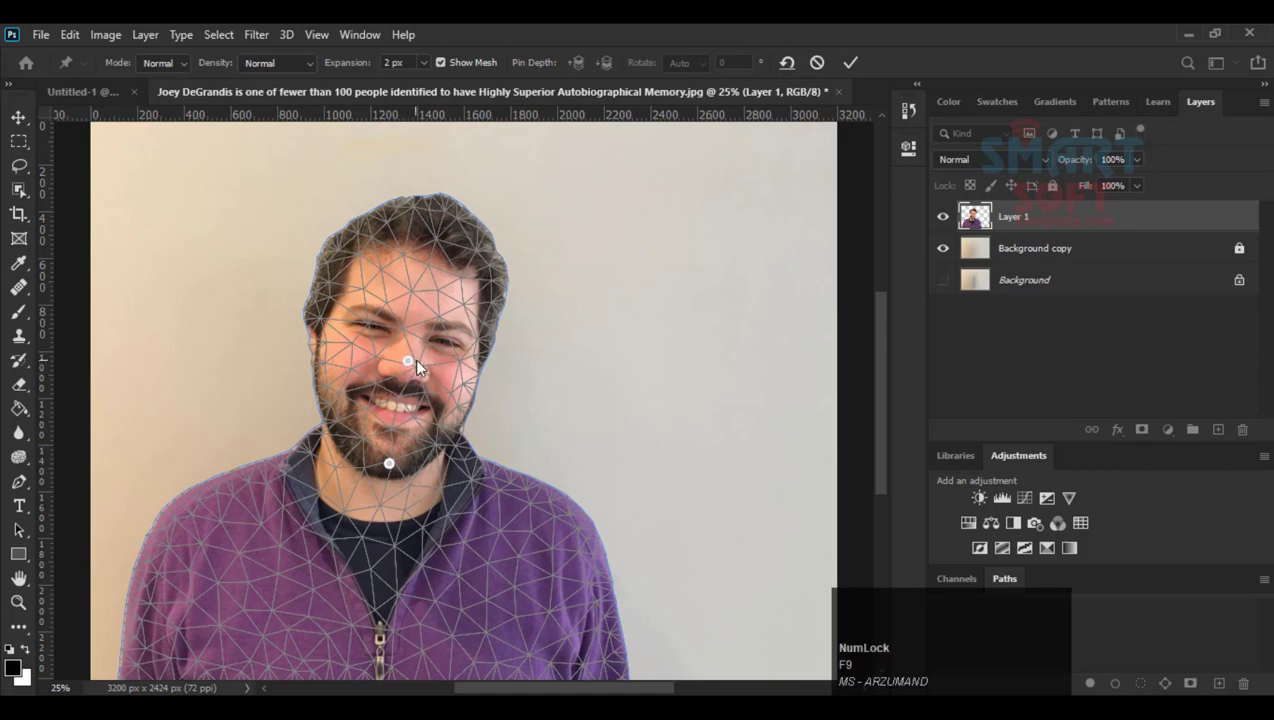
# Rotate the nose pin to about -25 degrees to straighten the tilted head.
pyautogui.click(406, 360)
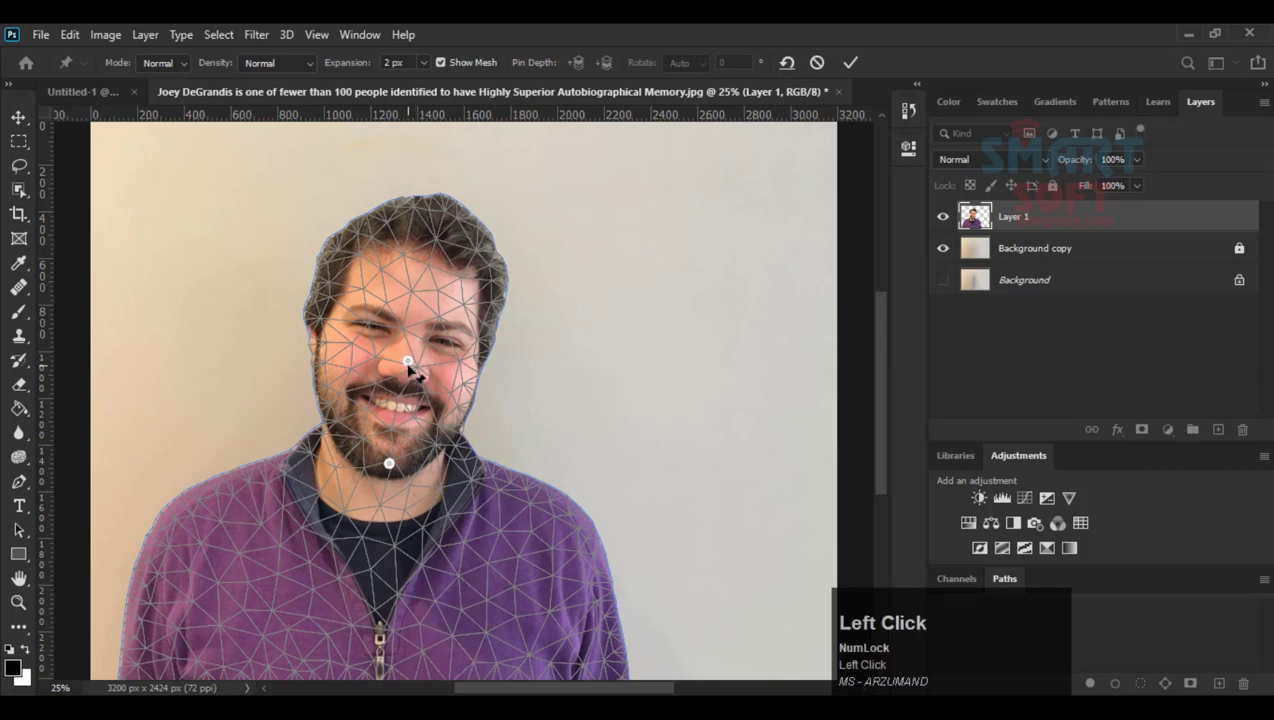
pyautogui.click(408, 366)
pyautogui.press('alt')
pyautogui.moveTo(414, 368)
pyautogui.mouseDown()
pyautogui.moveTo(432, 352)
pyautogui.moveTo(430, 382)
pyautogui.mouseUp()
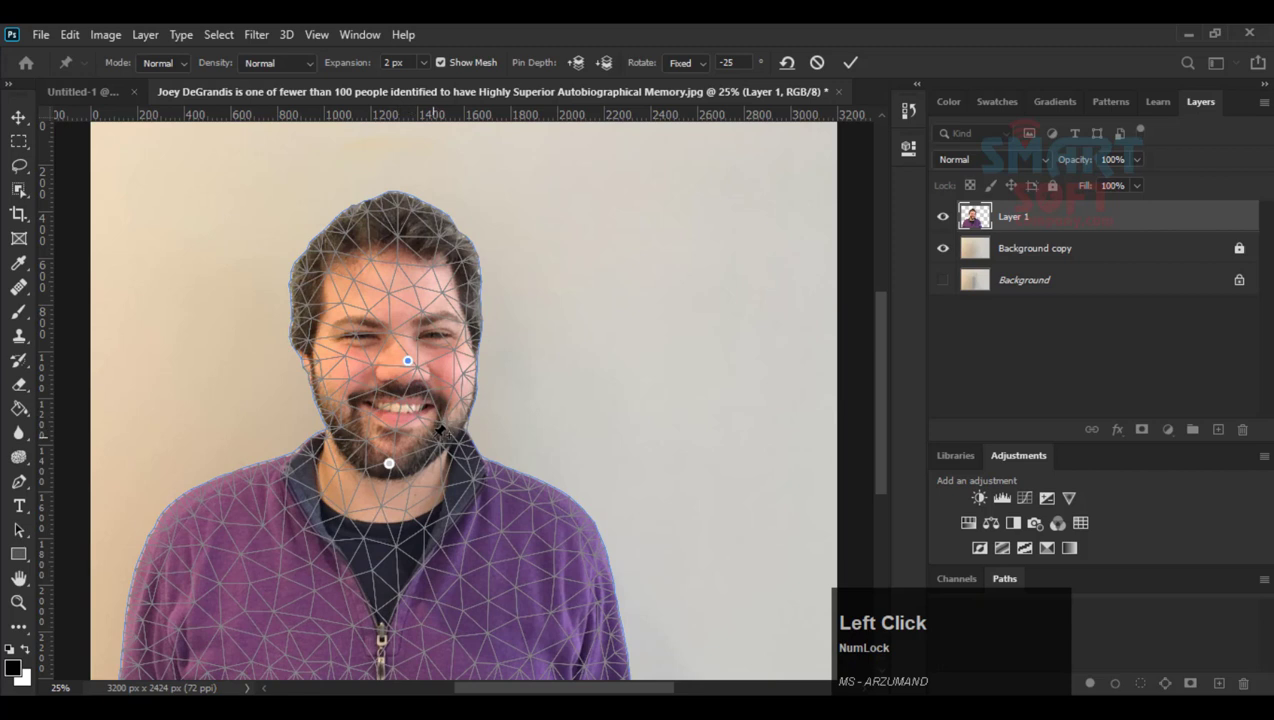
pyautogui.scroll(-1, 440, 430)
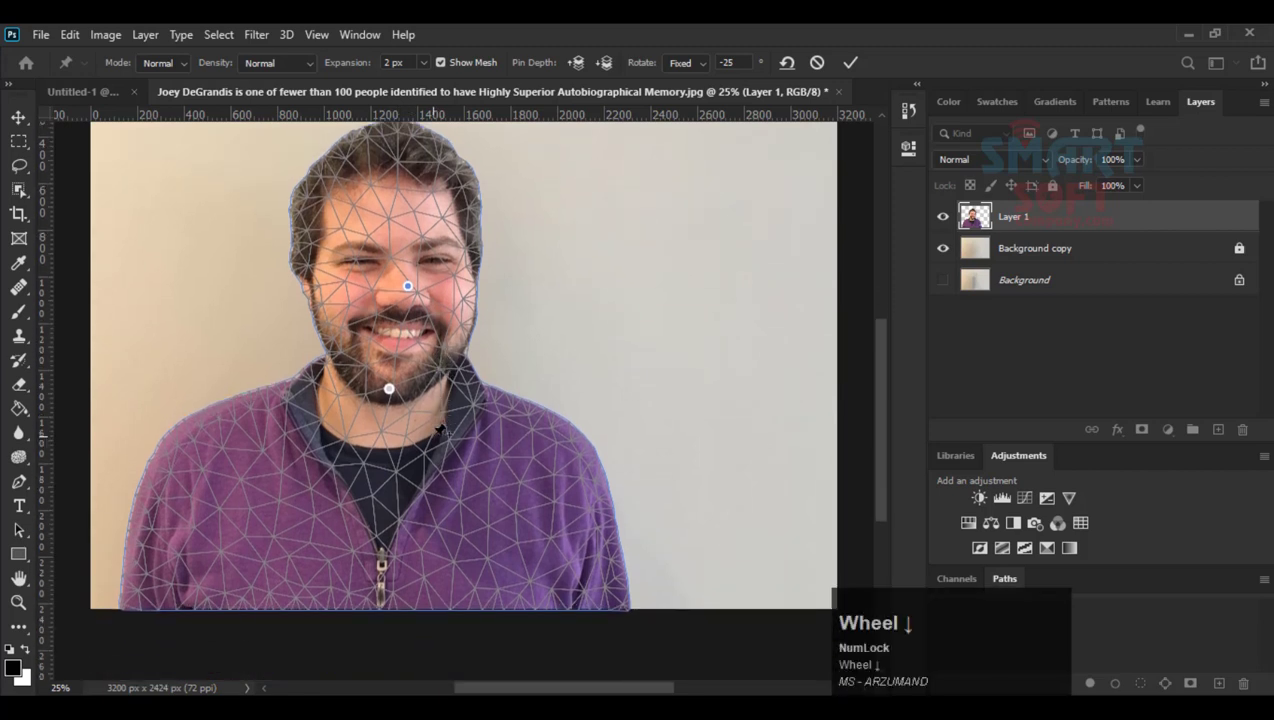
pyautogui.scroll(2, 440, 430)
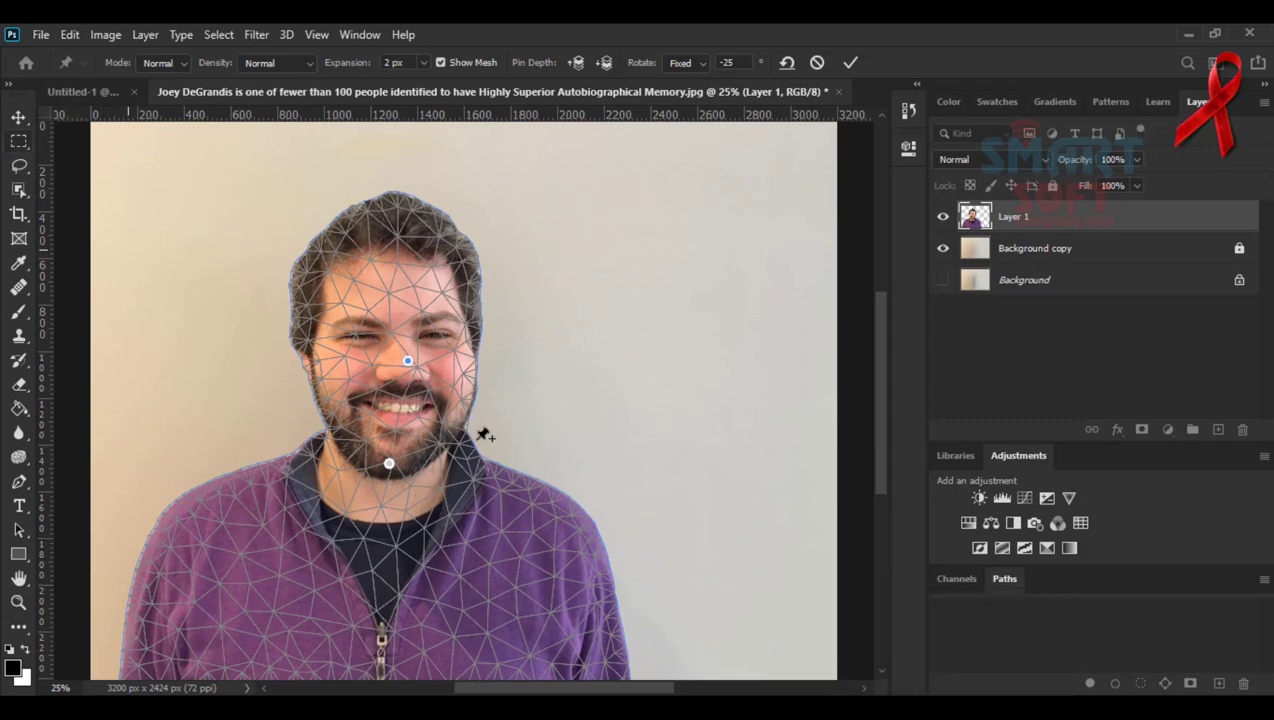
pyautogui.moveTo(408, 364)
pyautogui.mouseDown()
pyautogui.moveTo(375, 334)
pyautogui.moveTo(432, 284)
pyautogui.moveTo(551, 268)
pyautogui.moveTo(489, 276)
pyautogui.moveTo(461, 296)
pyautogui.moveTo(408, 384)
pyautogui.moveTo(312, 405)
pyautogui.moveTo(395, 413)
pyautogui.moveTo(383, 367)
pyautogui.moveTo(406, 357)
pyautogui.mouseUp()
# Switch to the Untitled-1 document and draw a long black rectangle shape, about 3073 by 102 px, across the canvas.
pyautogui.click(102, 98)
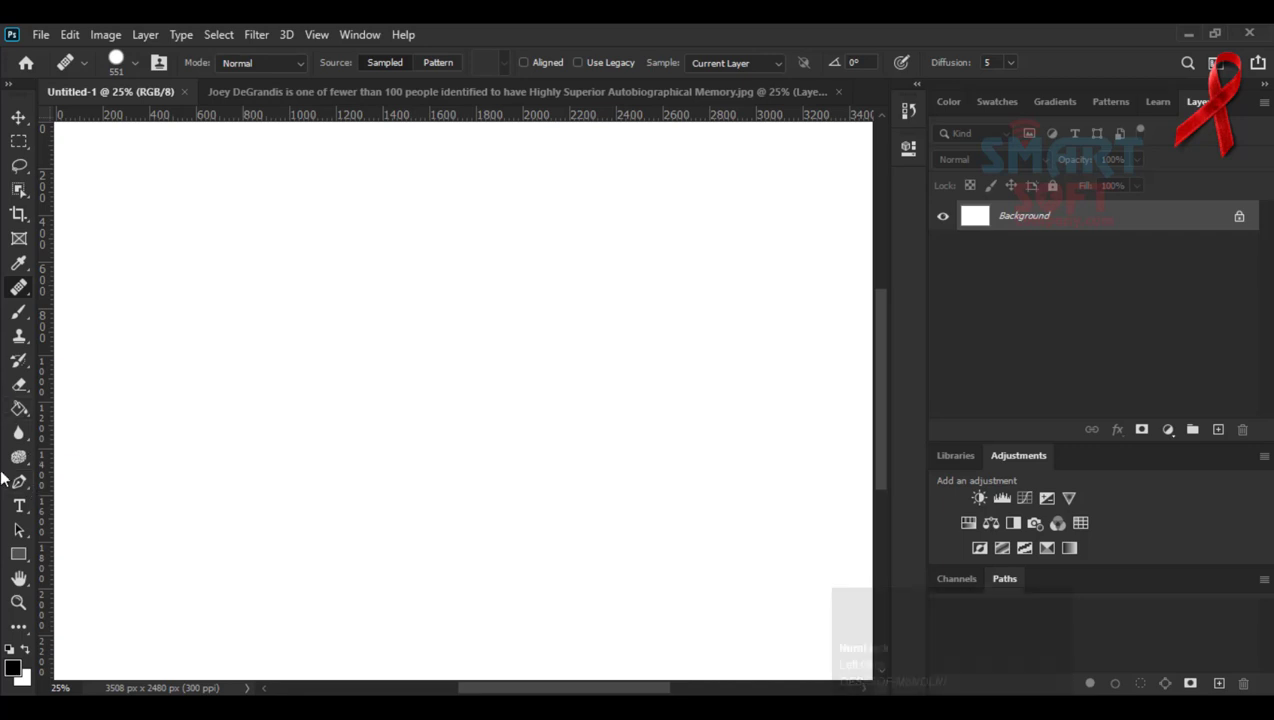
pyautogui.click(18, 554)
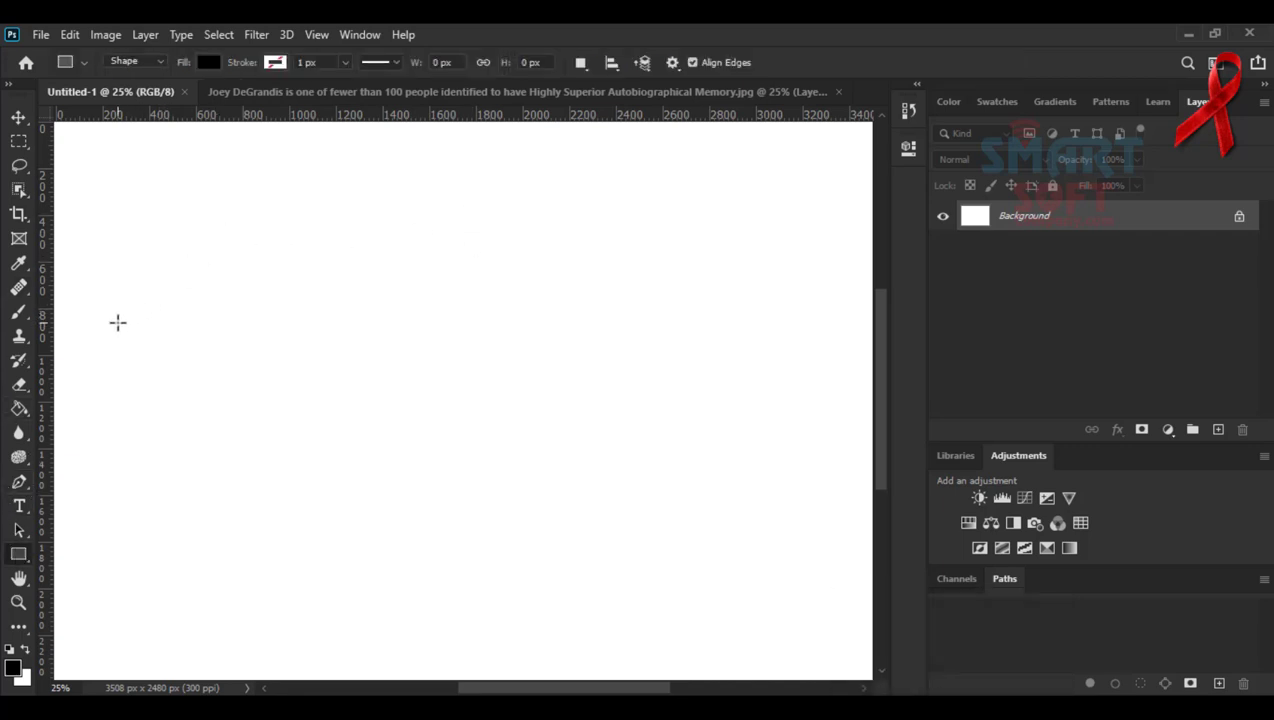
pyautogui.click(118, 322)
pyautogui.moveTo(150, 309); pyautogui.dragTo(828, 331)
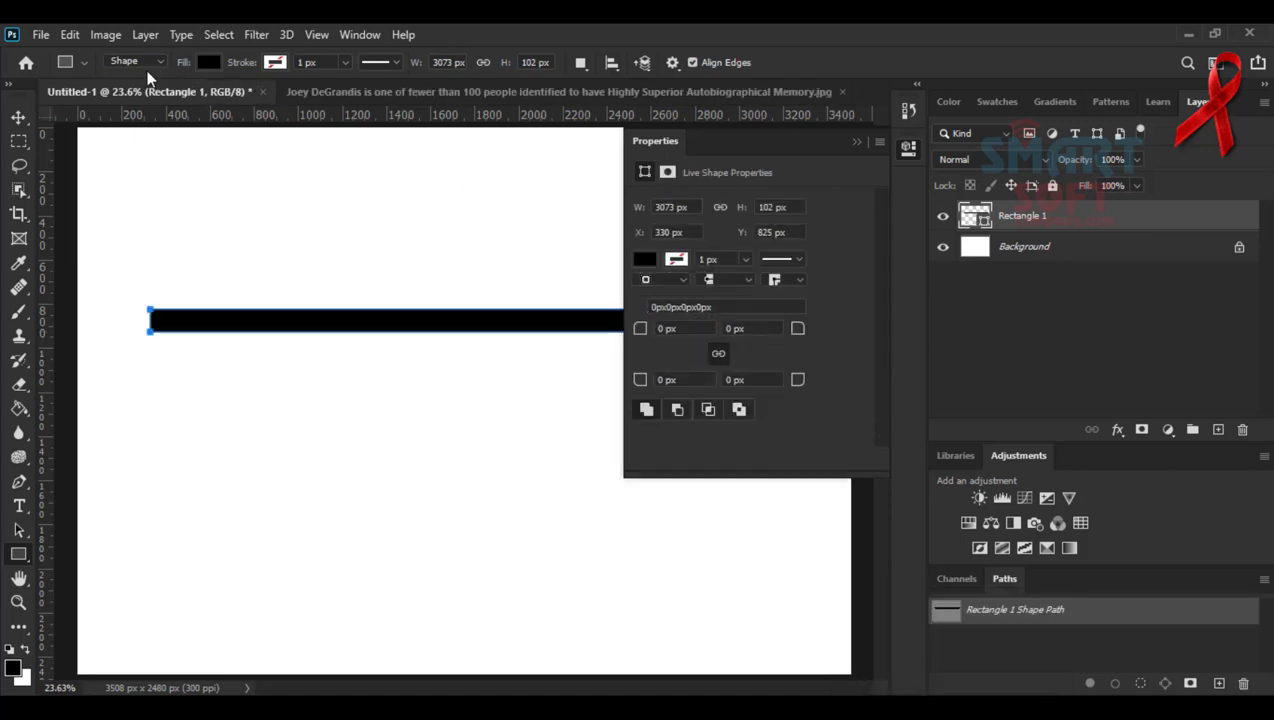
pyautogui.press('F9')
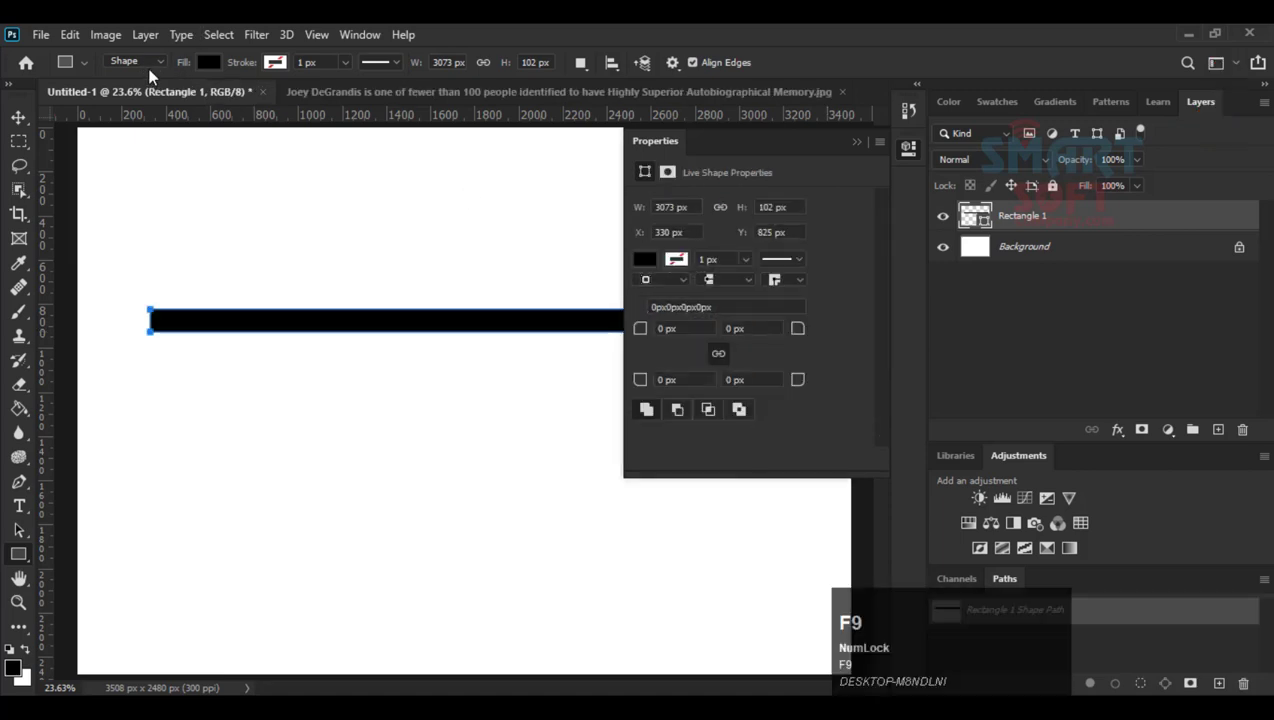
# Add a Gradient Overlay with the green-to-magenta multicolour gradient, linear style at 100% opacity, to the Rectangle 1 layer.
pyautogui.click(645, 260)
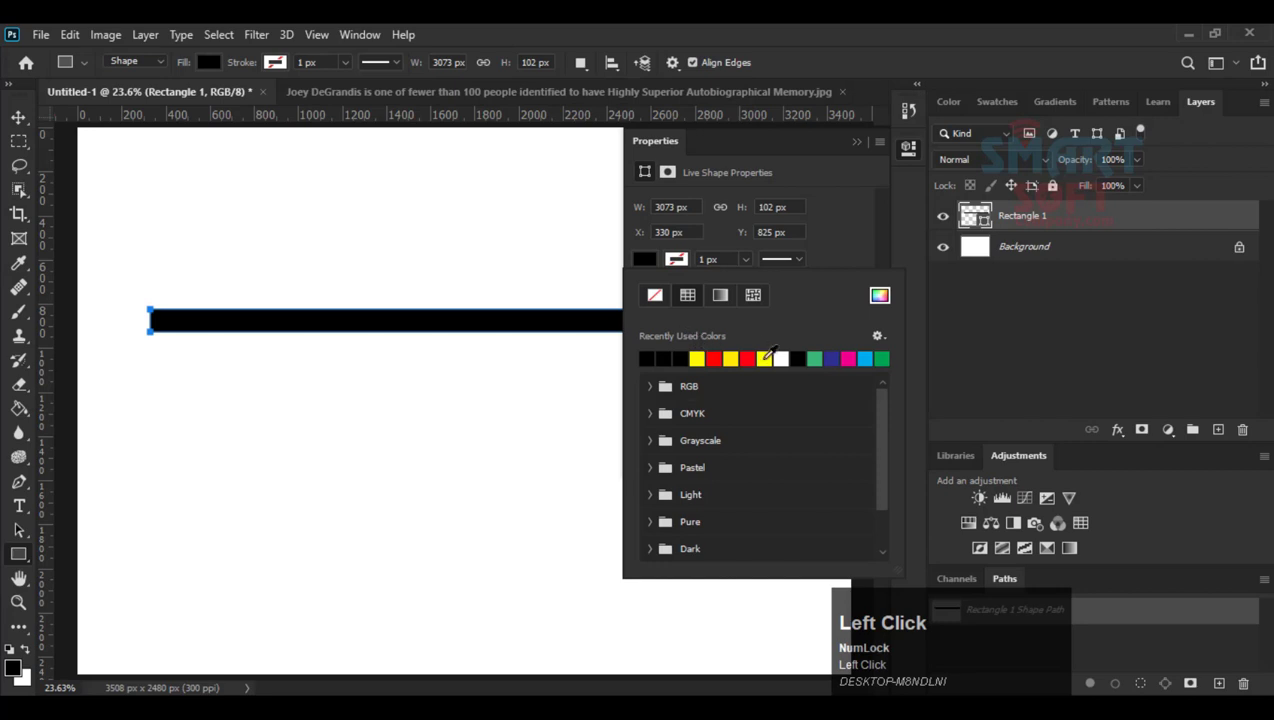
pyautogui.click(18, 432)
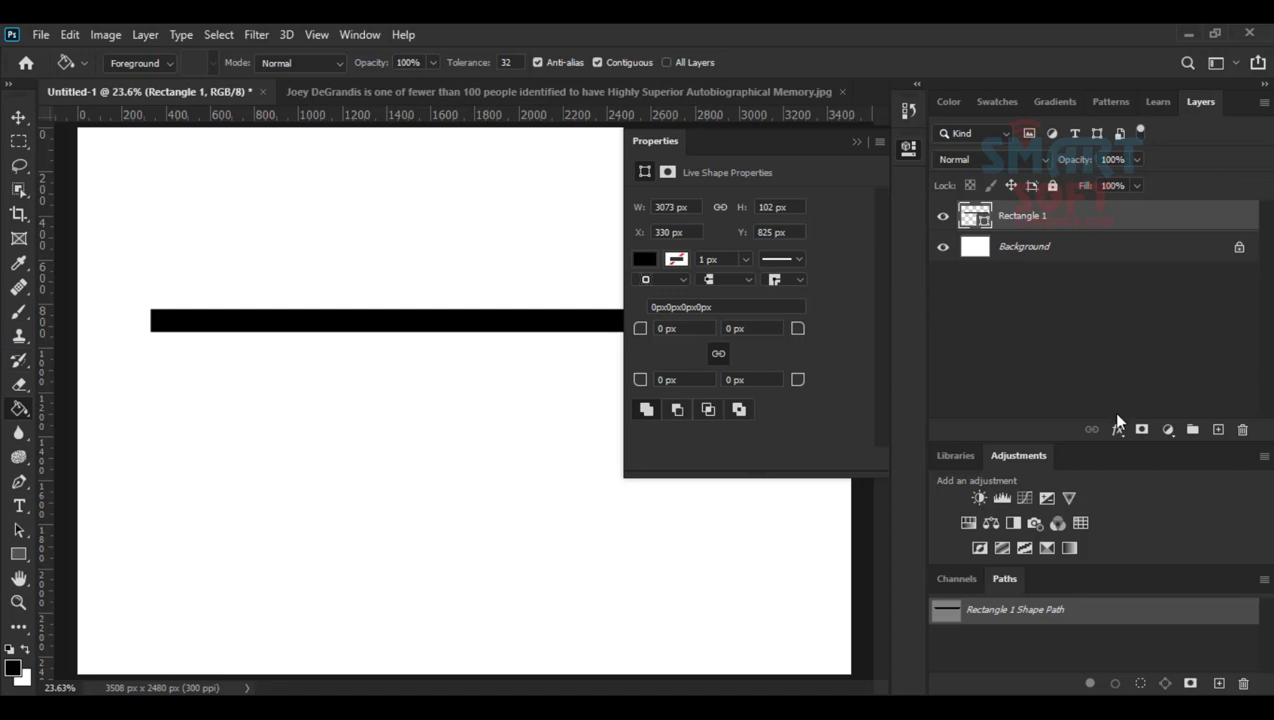
pyautogui.click(1117, 416)
pyautogui.click(1017, 222)
pyautogui.click(1117, 429)
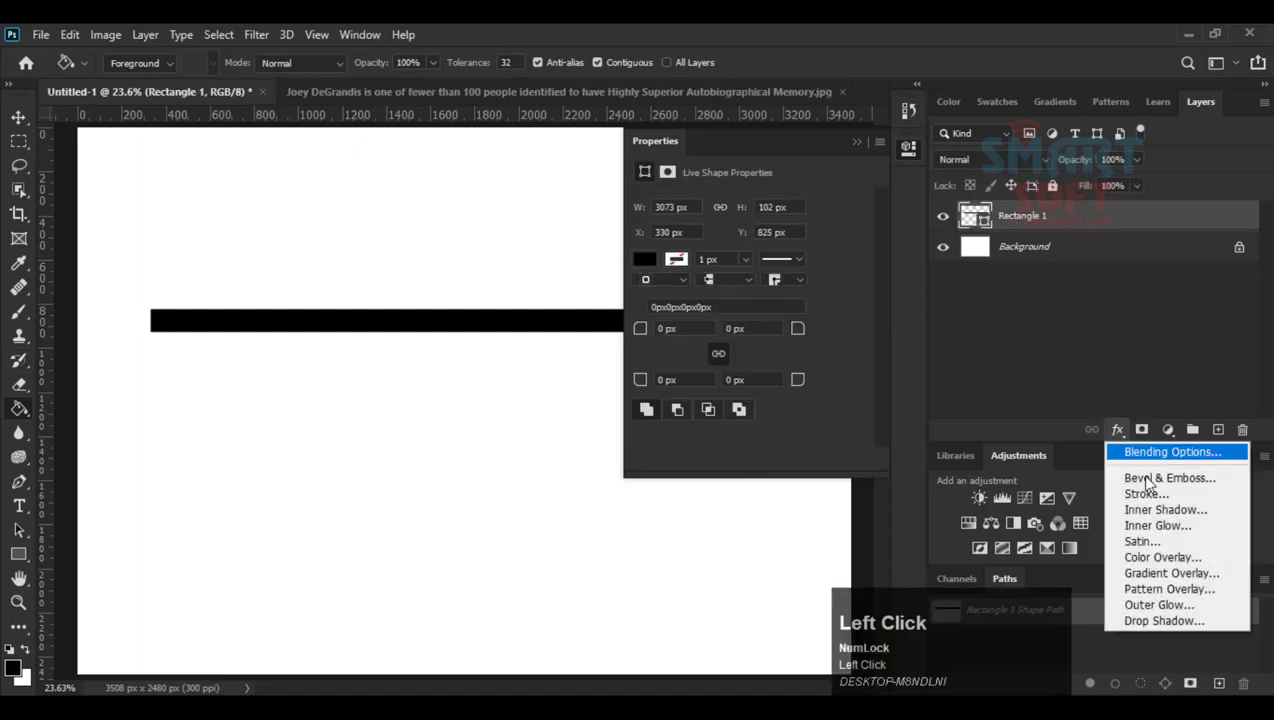
pyautogui.click(1195, 575)
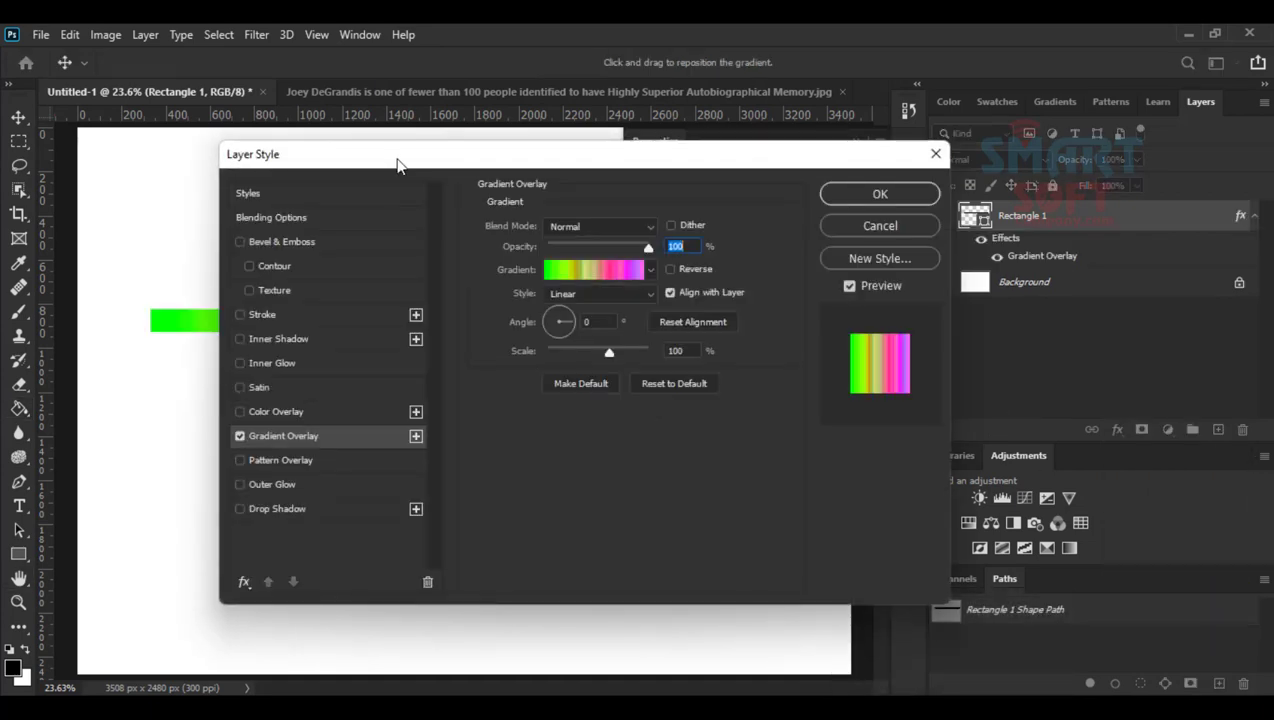
pyautogui.moveTo(401, 165); pyautogui.dragTo(338, 390)
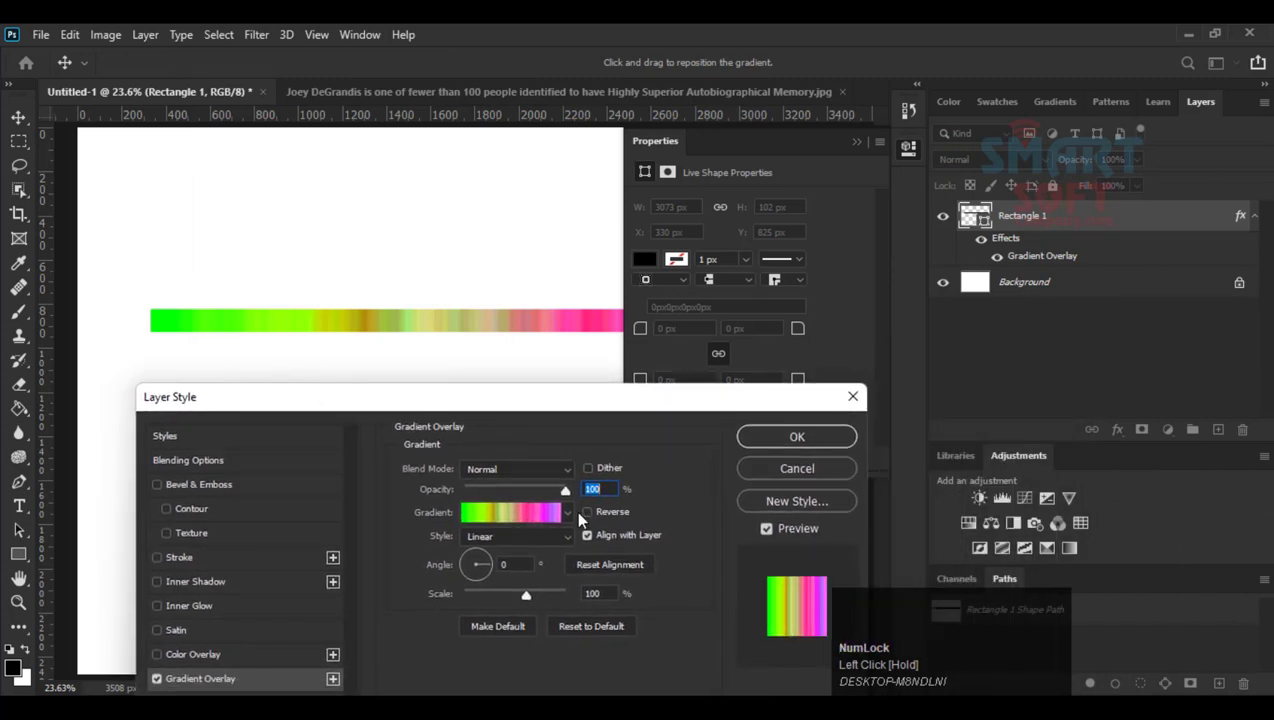
pyautogui.click(755, 444)
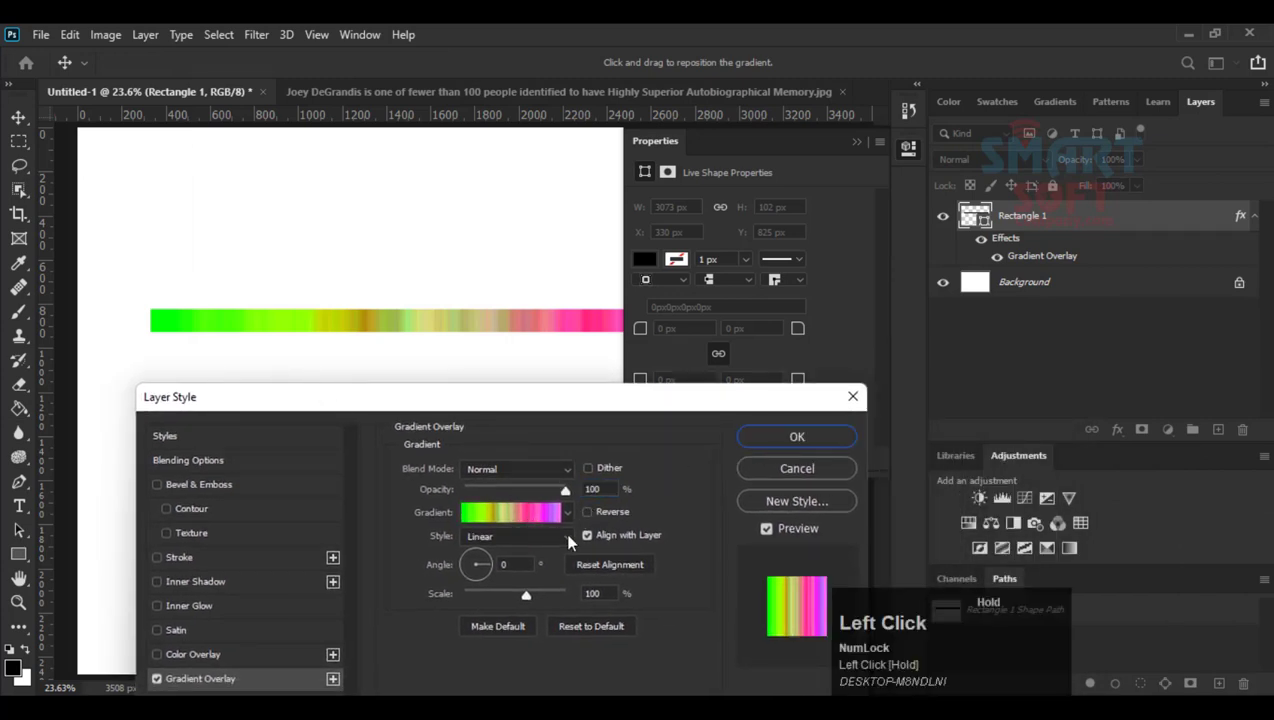
pyautogui.click(767, 448)
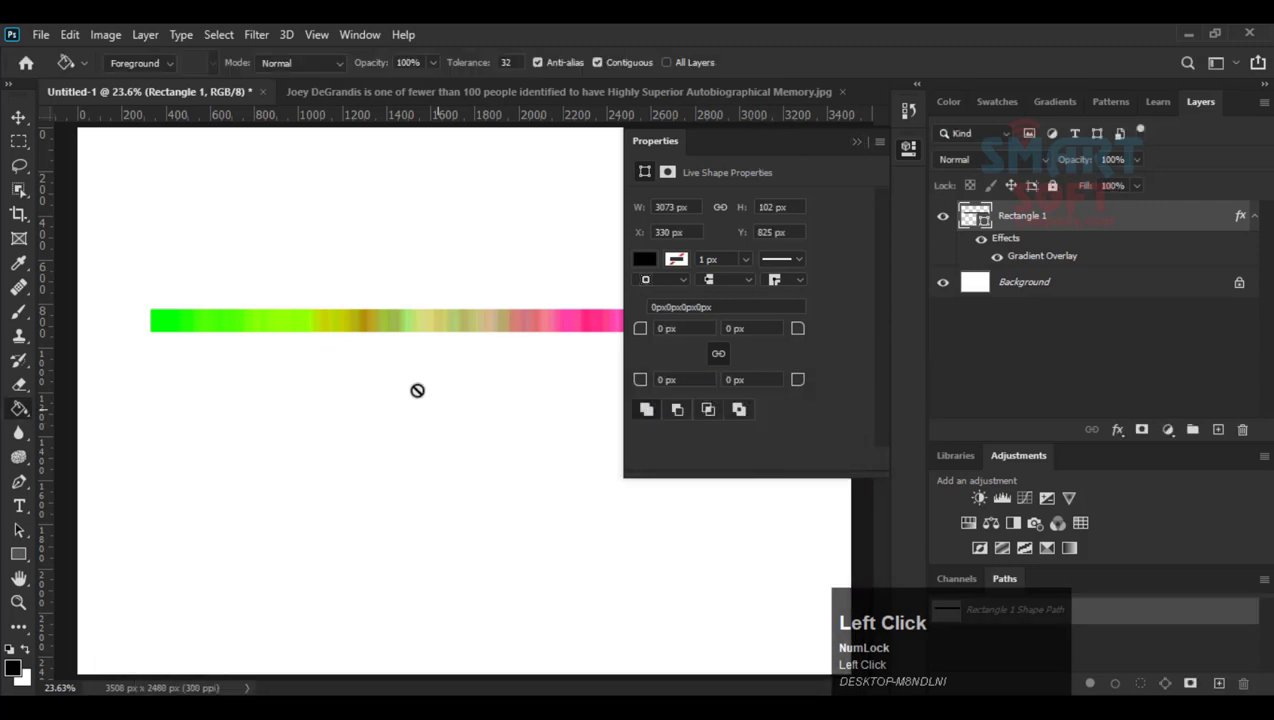
# Start Puppet Warp on the Rectangle 1 shape layer and place six pins along the gradient bar.
pyautogui.press('v')
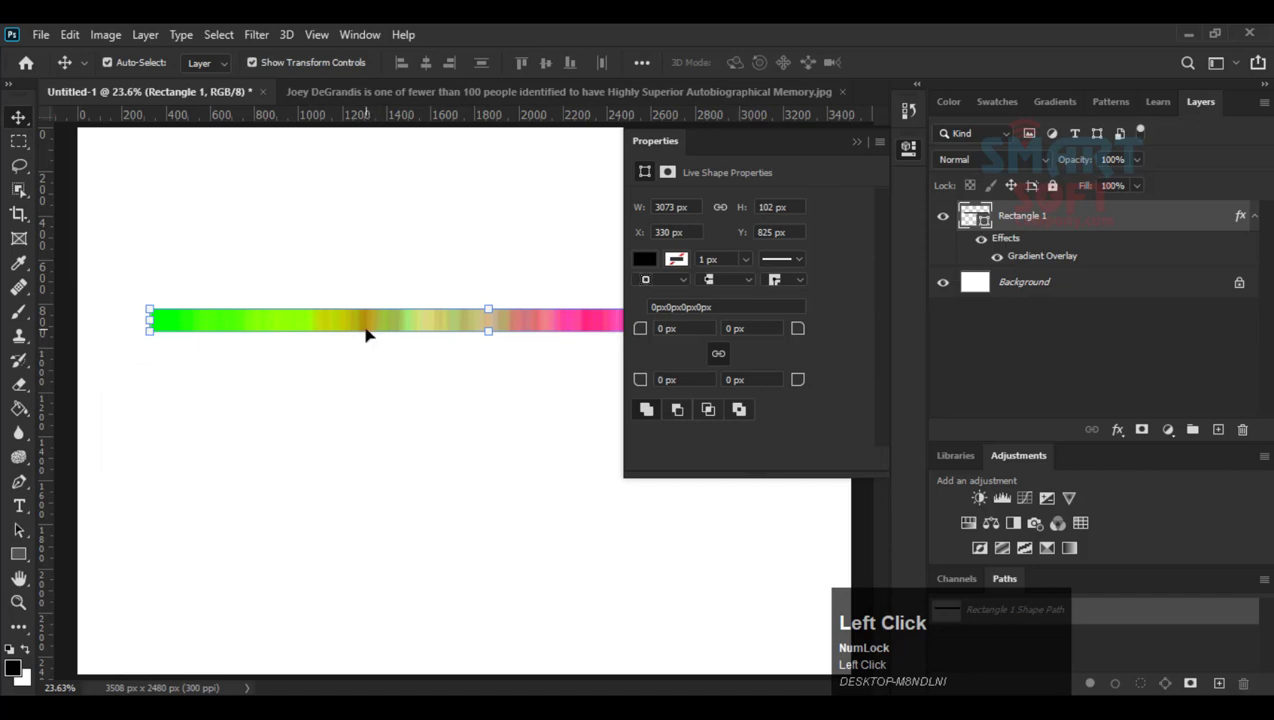
pyautogui.click(110, 37)
pyautogui.moveTo(65, 40)
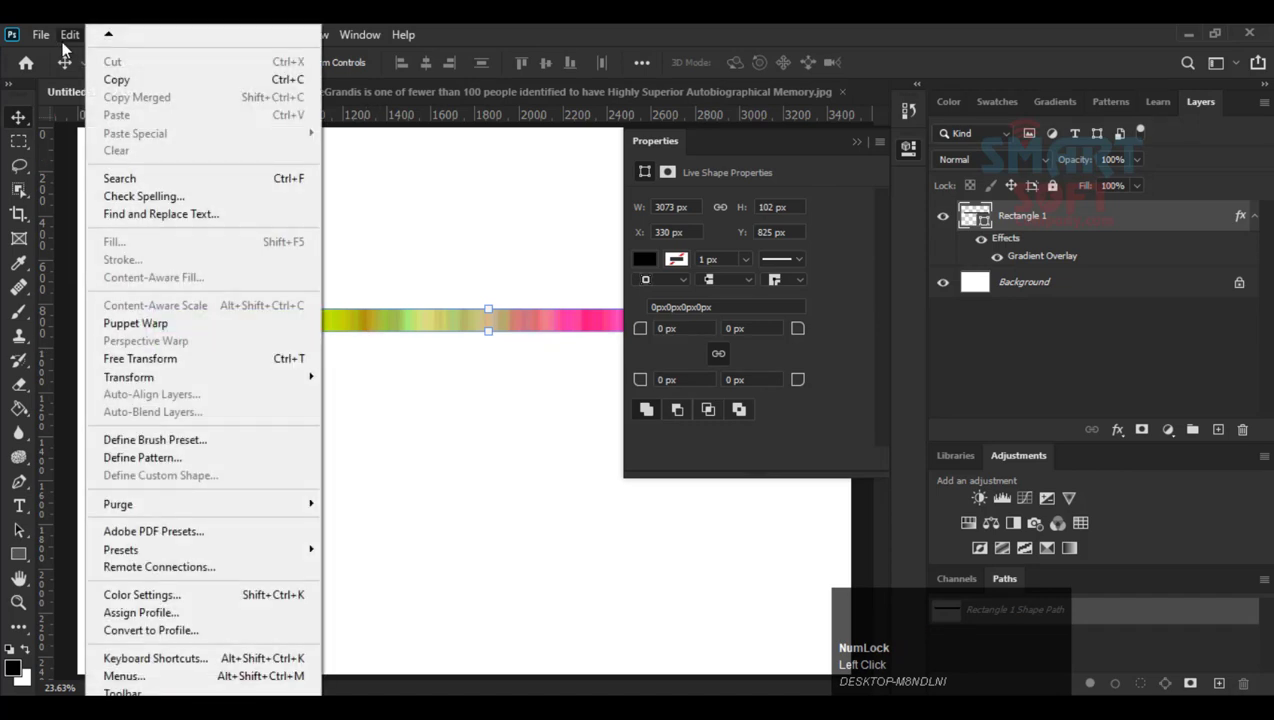
pyautogui.click(181, 326)
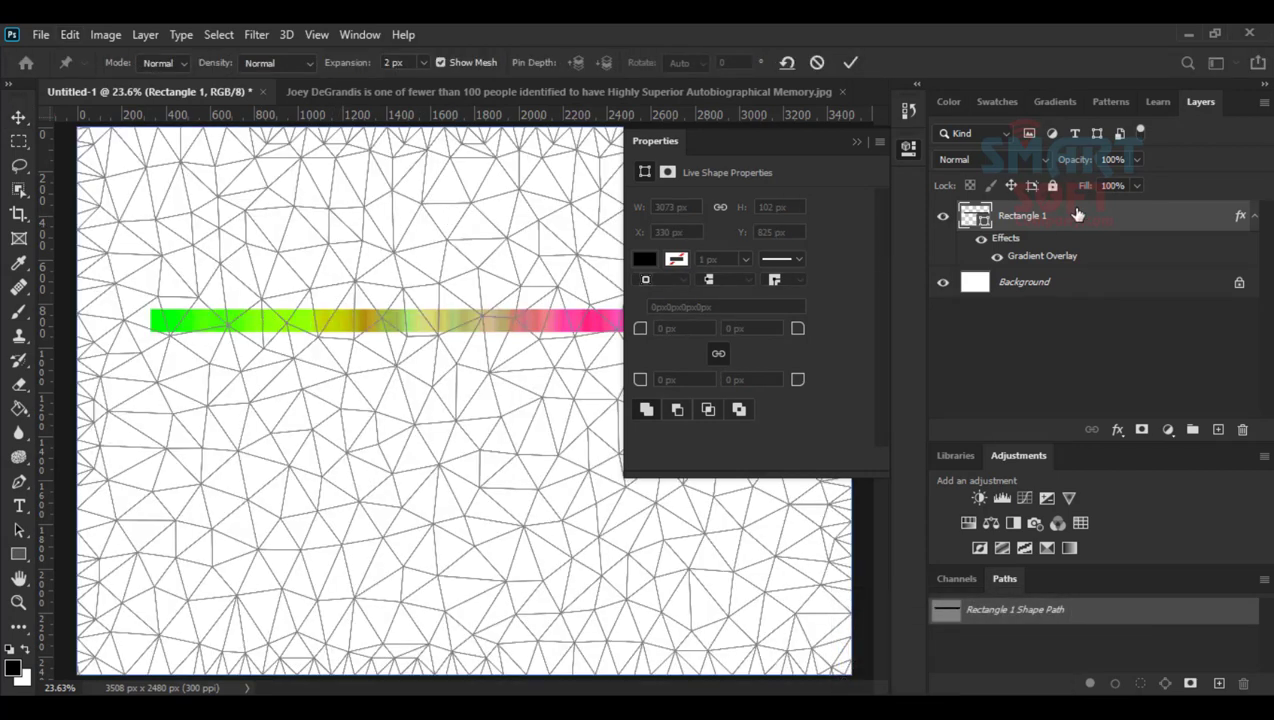
pyautogui.click(164, 321)
pyautogui.click(302, 318)
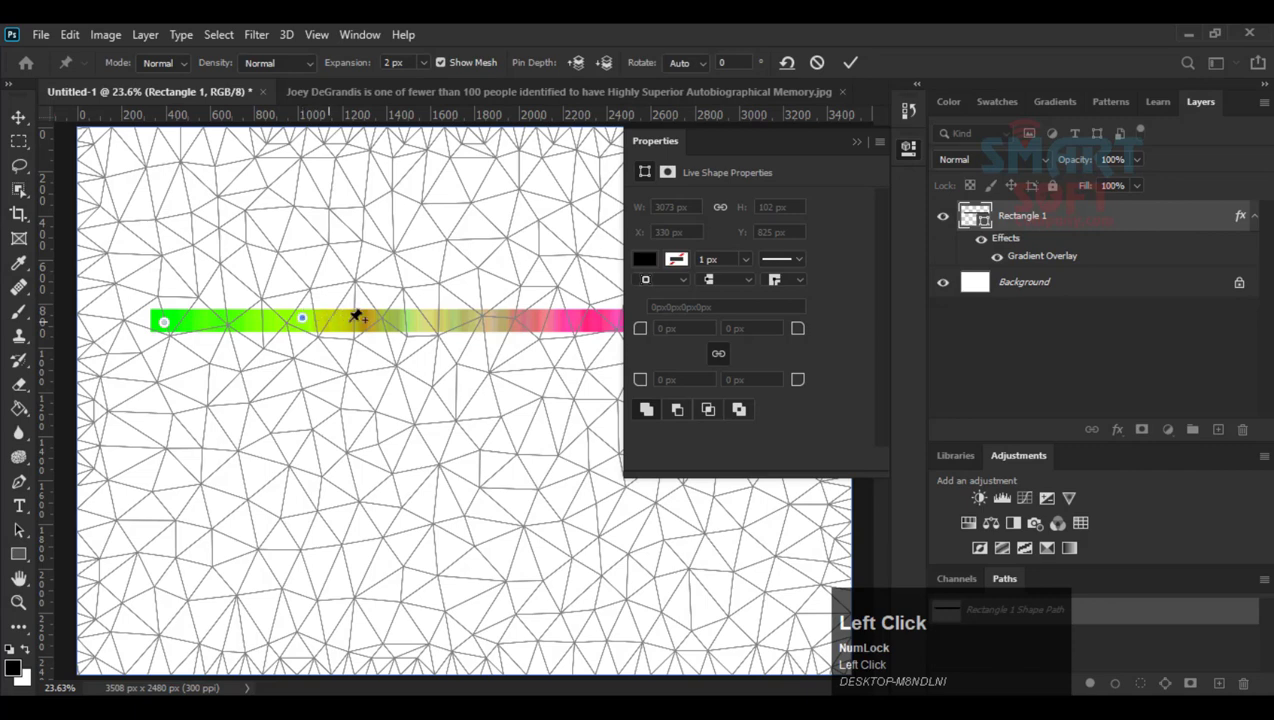
pyautogui.click(856, 141)
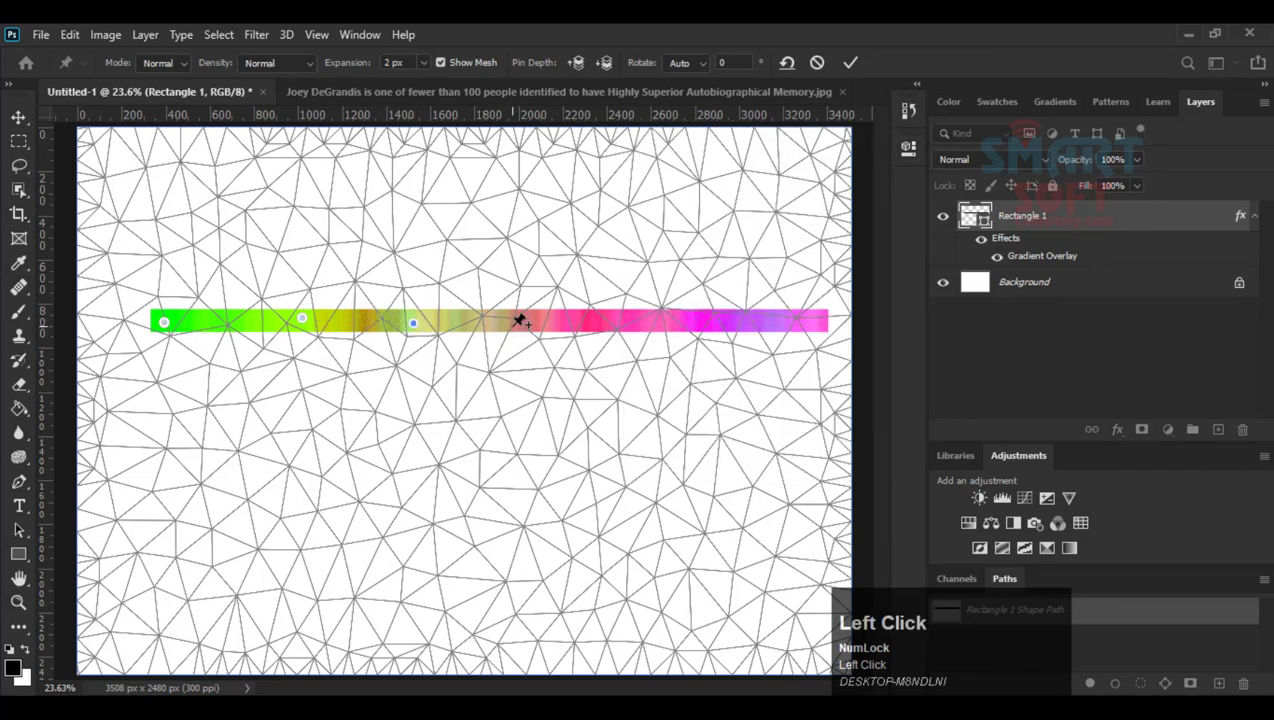
pyautogui.click(644, 320)
# Try to bend the bar's green end downward by moving its pin, and commit the warp.
pyautogui.moveTo(166, 322); pyautogui.dragTo(200, 437)
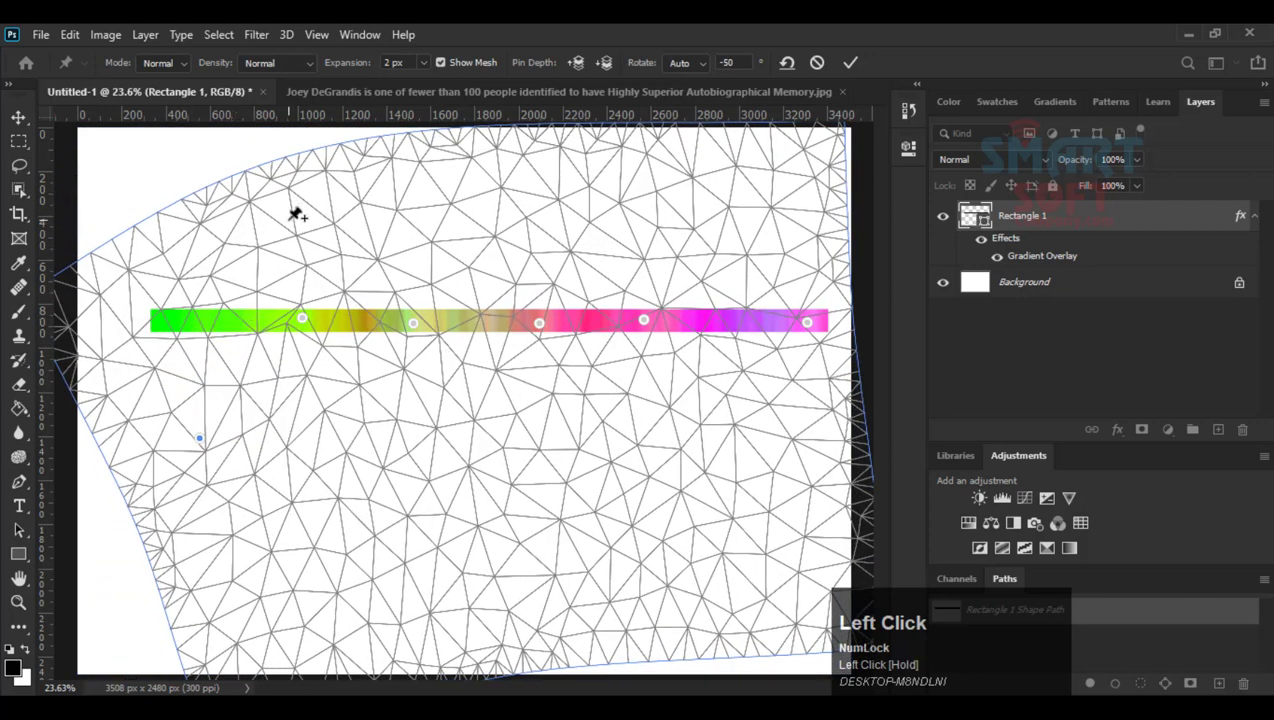
pyautogui.hotkey('ctrl', 'd')
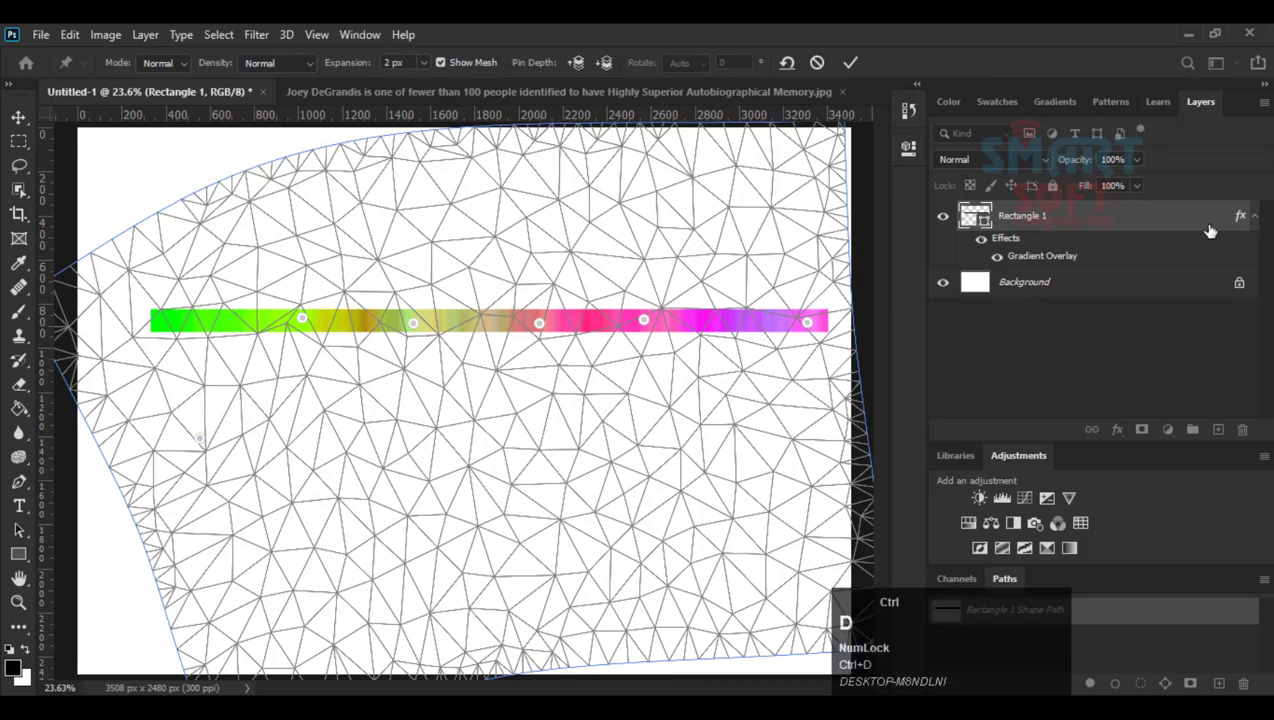
pyautogui.click(1222, 424)
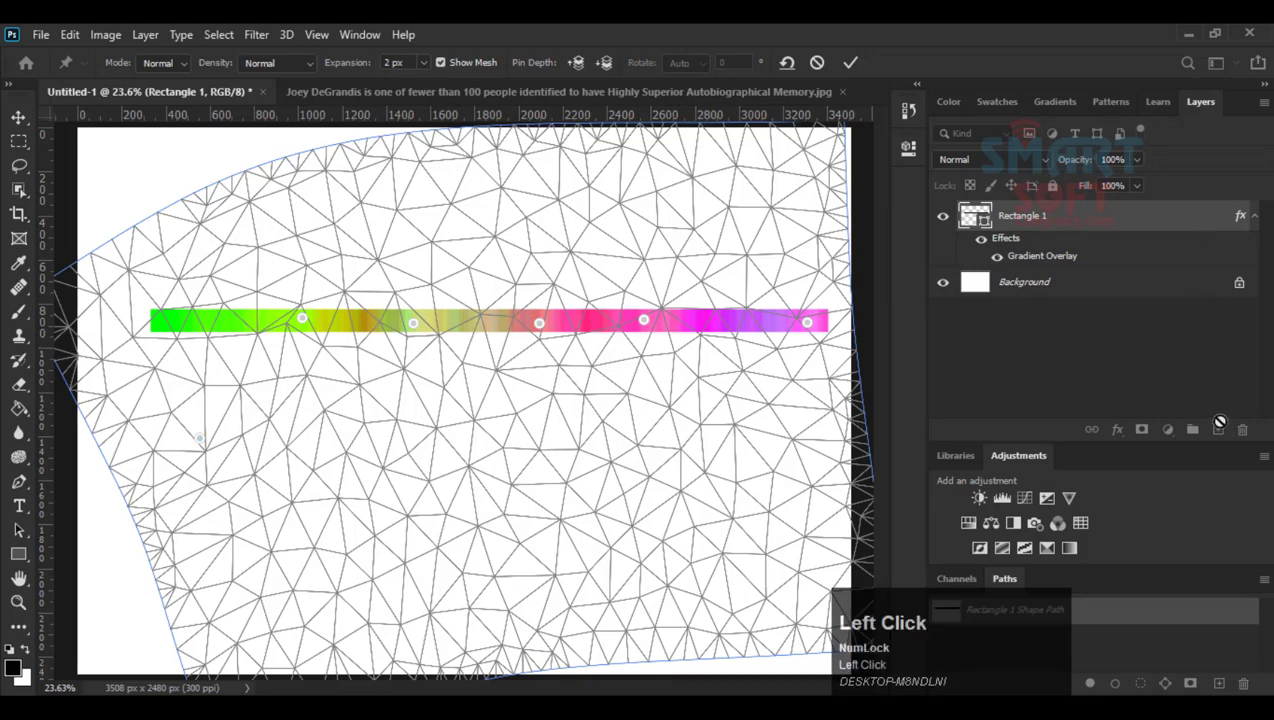
pyautogui.press('Return')
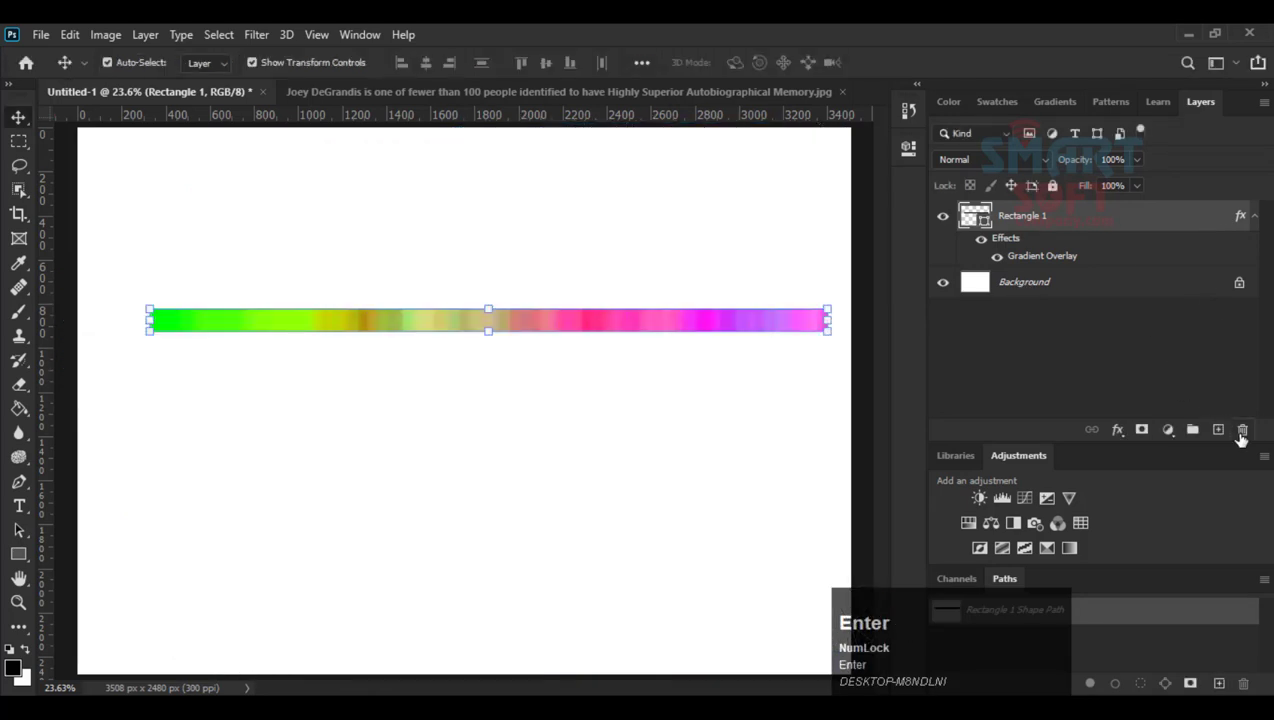
# Create a new blank layer and merge it with Rectangle 1 into a single pixel layer.
pyautogui.click(1218, 429)
pyautogui.keyDown('shift'); pyautogui.click(1048, 257); pyautogui.keyUp('shift')
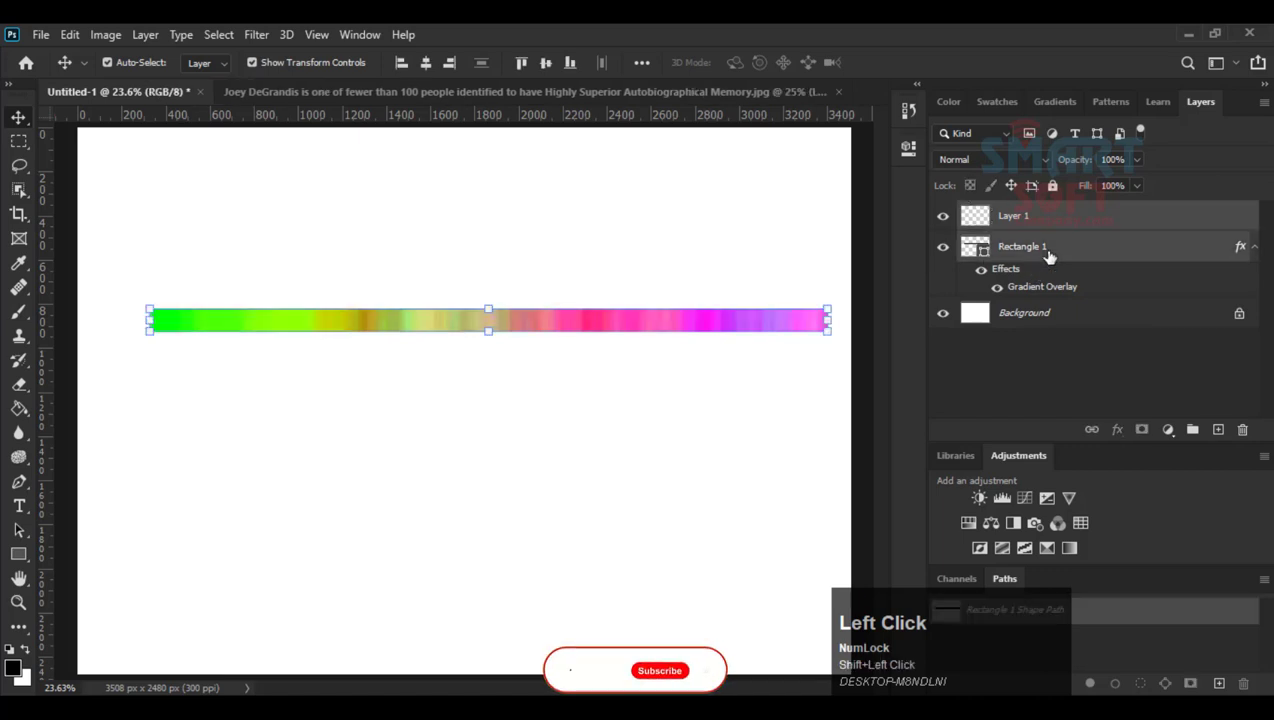
pyautogui.rightClick(1048, 257)
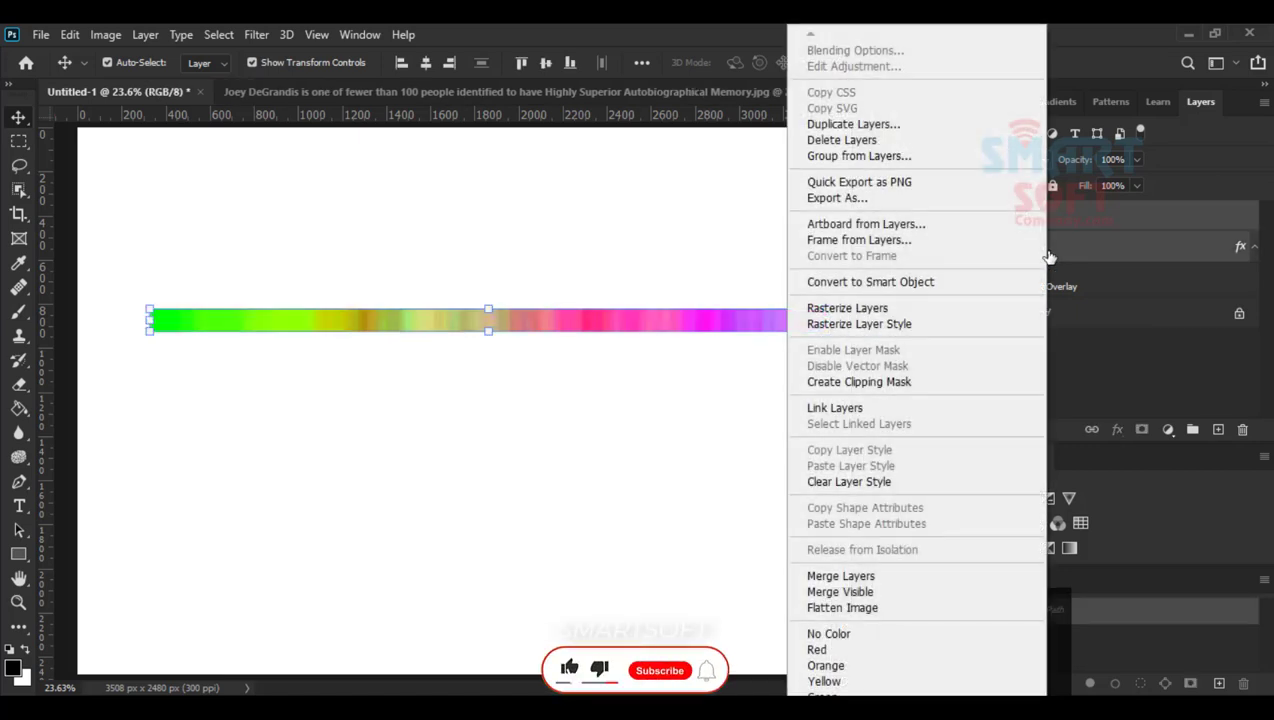
pyautogui.click(1070, 33)
pyautogui.hotkey('ctrl', 'e')
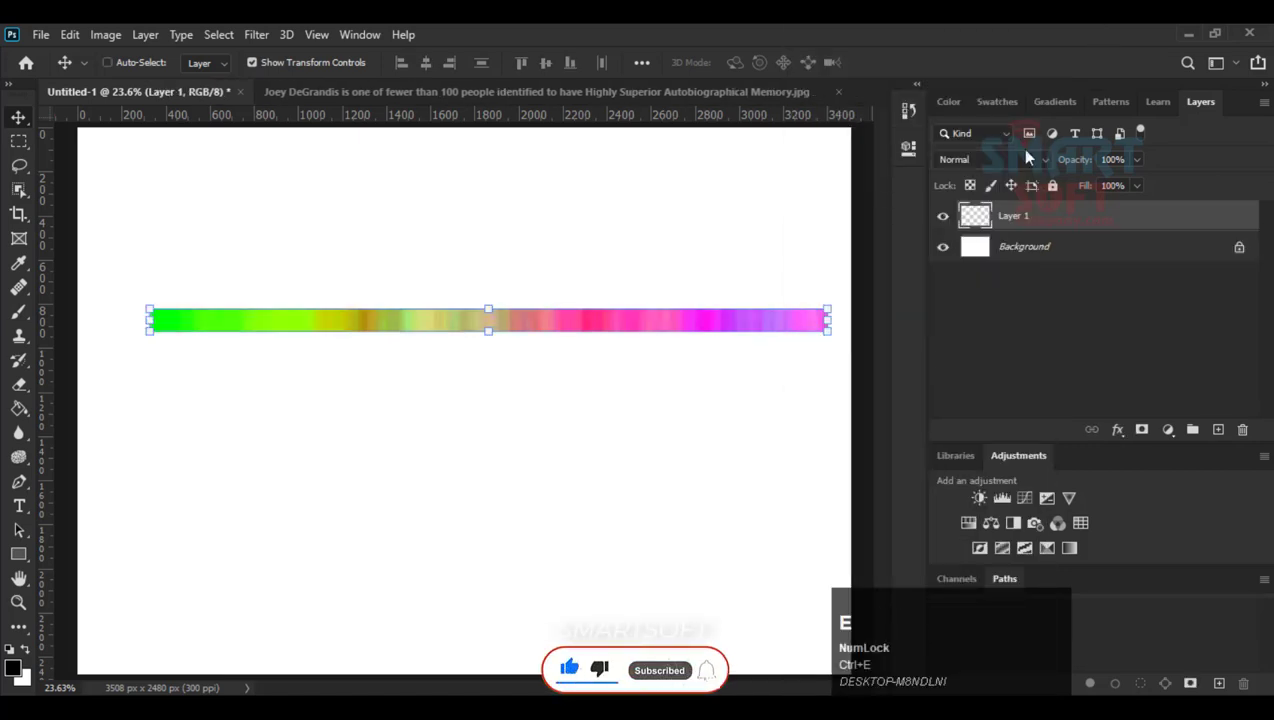
# Start Puppet Warp on the merged layer and place six pins along the gradient bar from the green end to the pink end.
pyautogui.click(105, 34)
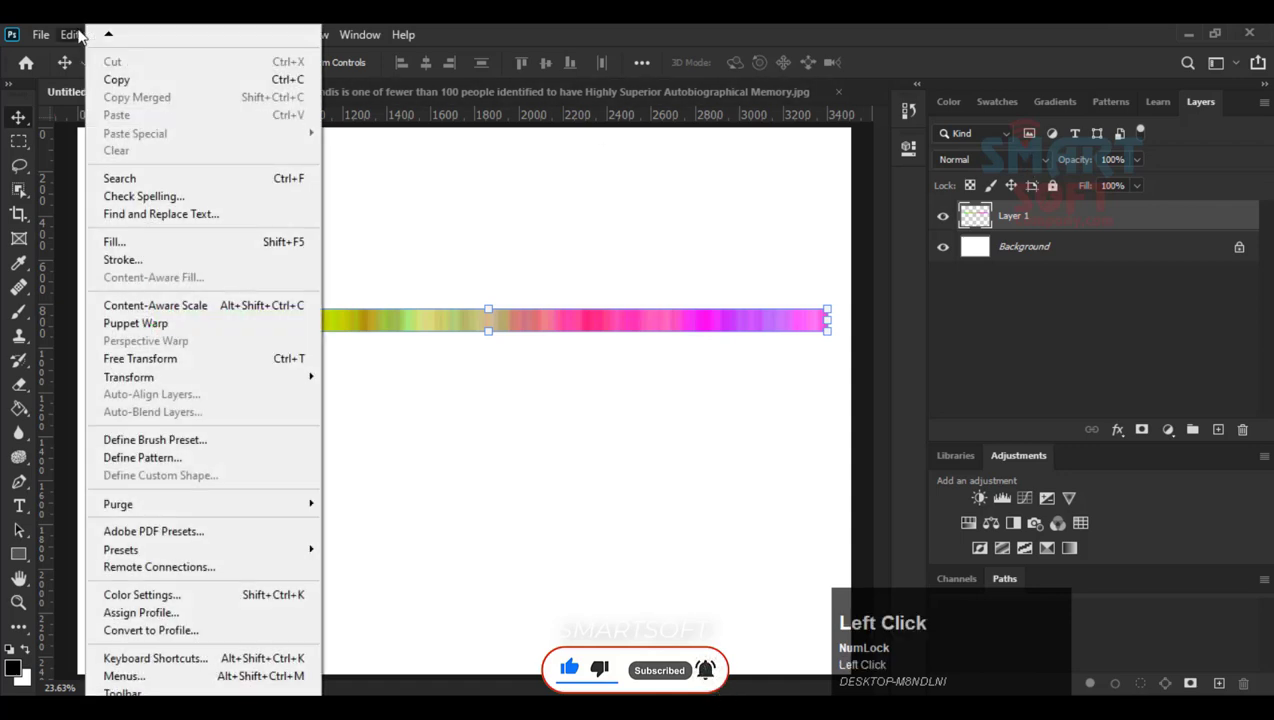
pyautogui.click(196, 324)
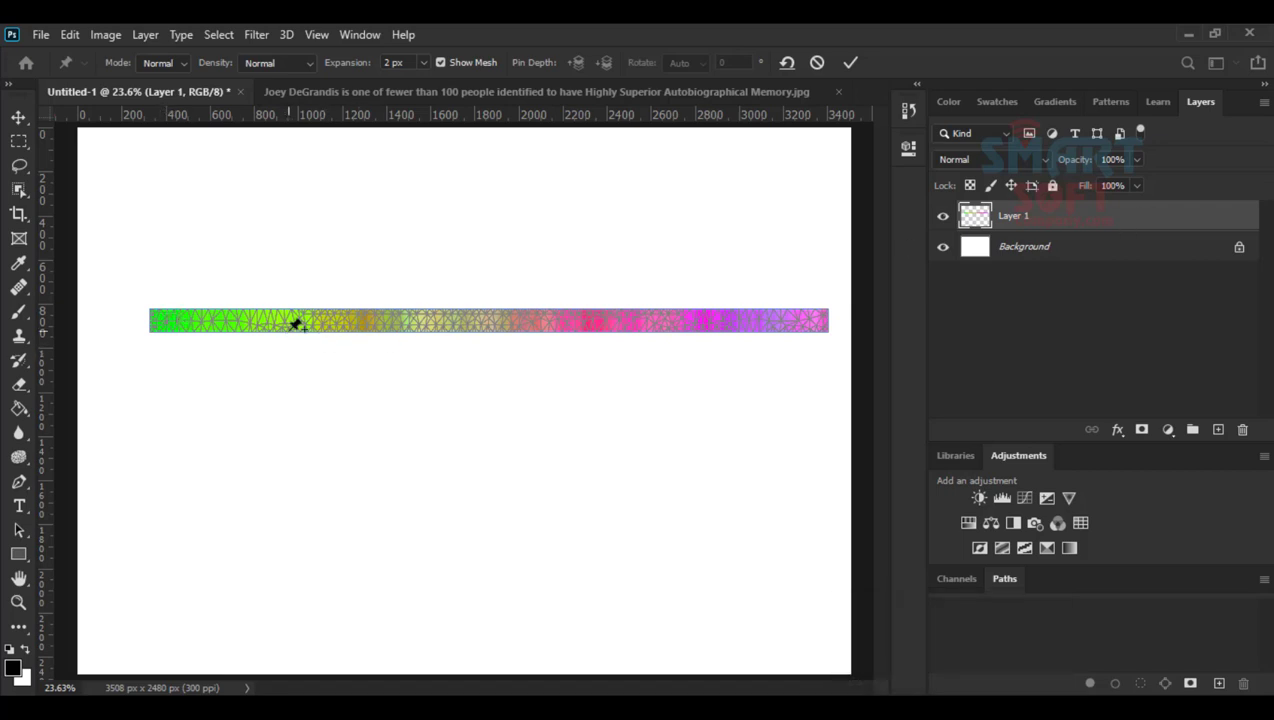
pyautogui.click(162, 320)
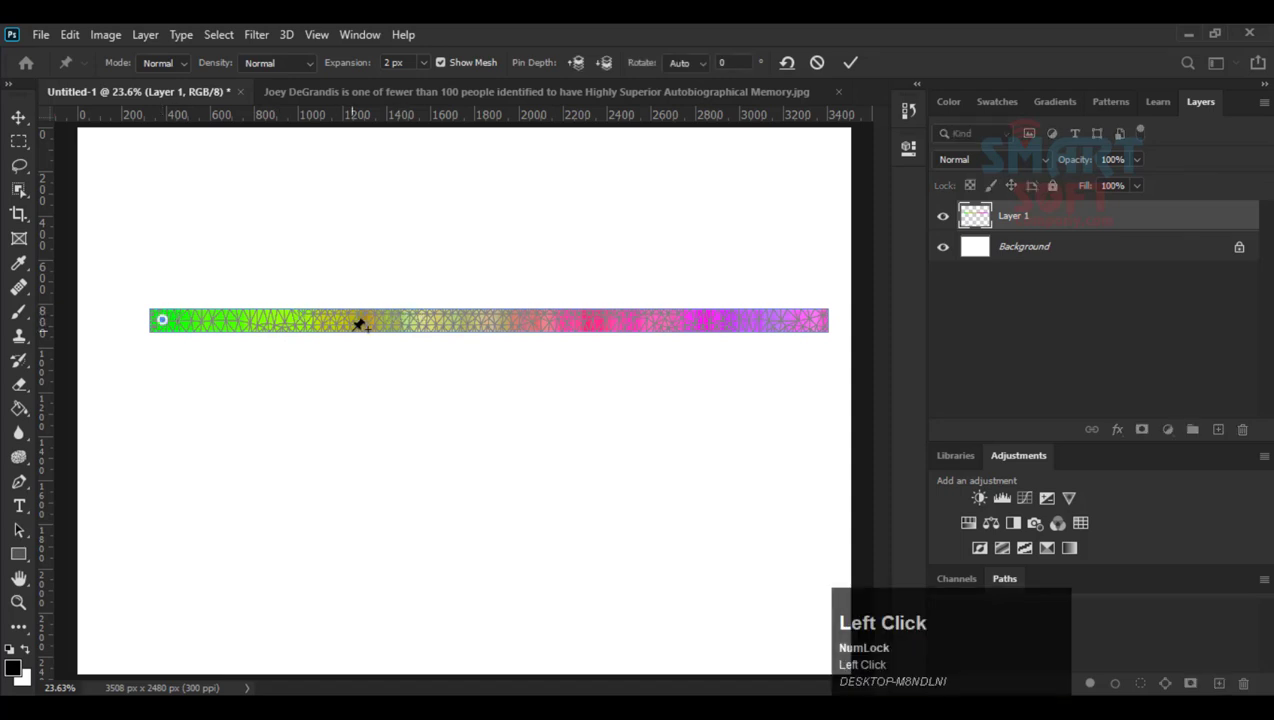
pyautogui.click(297, 320)
pyautogui.click(438, 319)
pyautogui.click(826, 320)
# Rotate the pin at the bar's pink end to about -177 degrees and the neighbouring magenta pin to about 113 degrees.
pyautogui.press('alt')
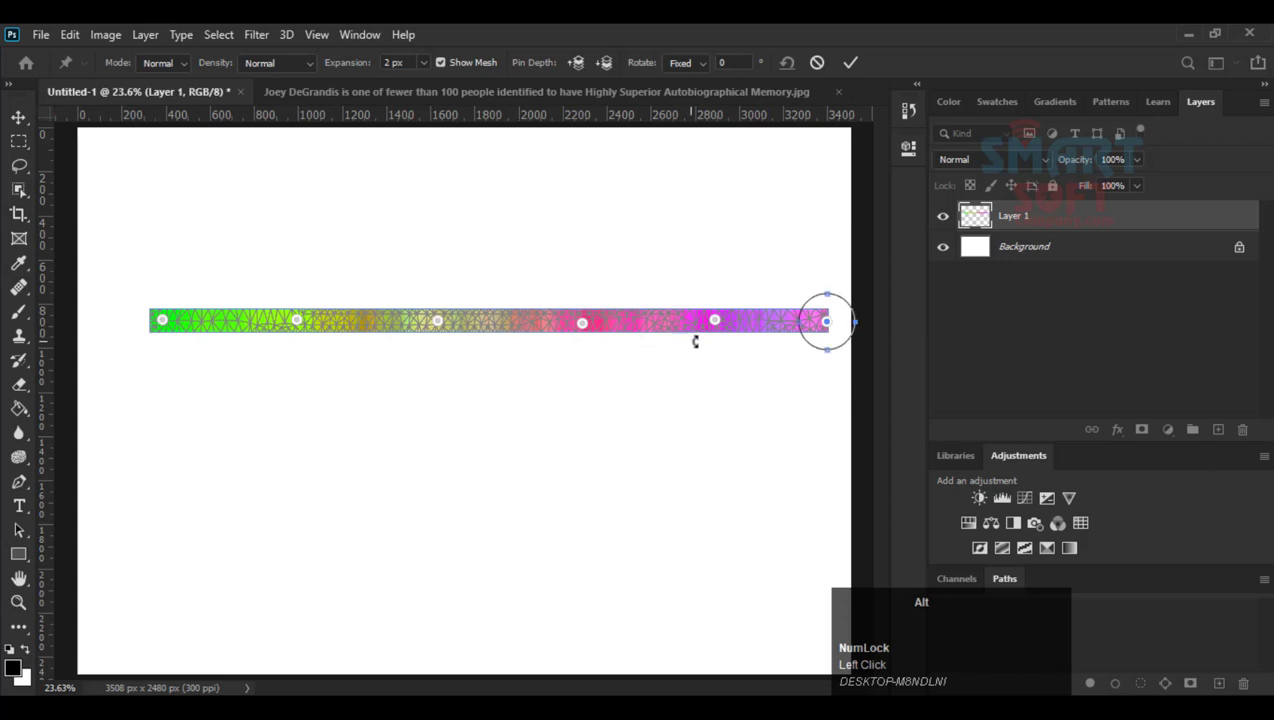
pyautogui.moveTo(810, 302); pyautogui.dragTo(872, 368)
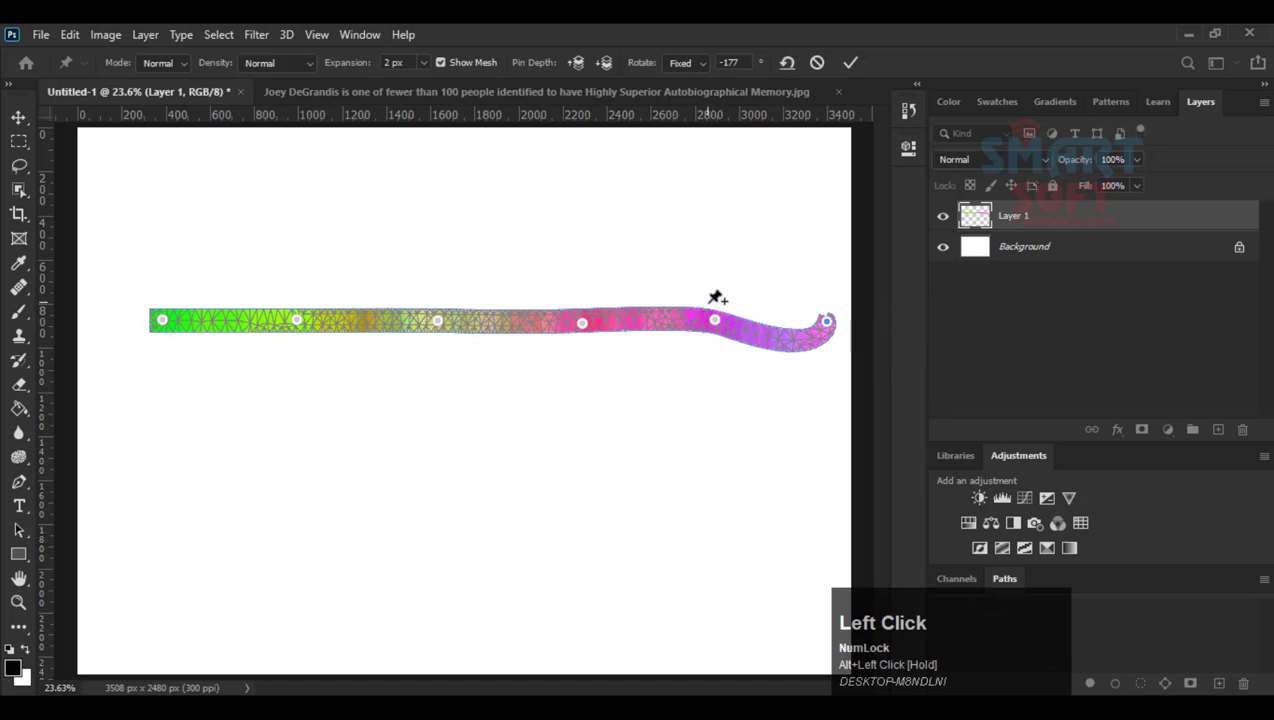
pyautogui.click(715, 321)
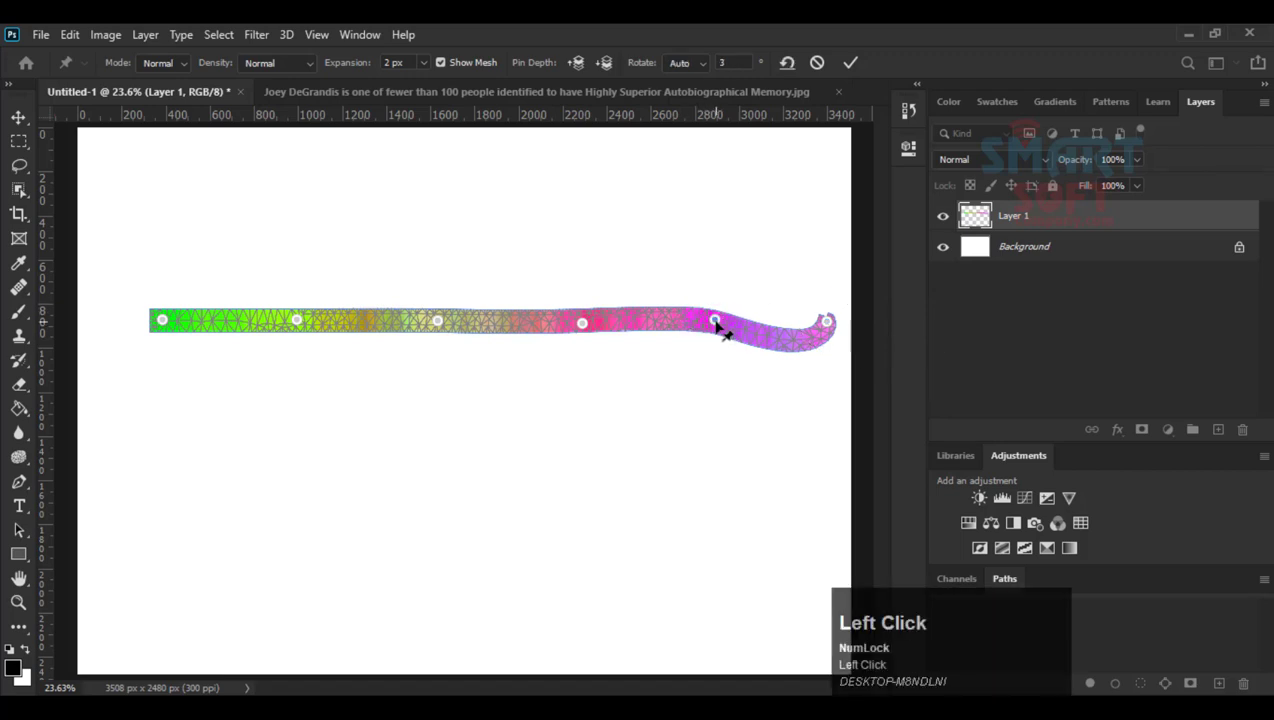
pyautogui.press('alt')
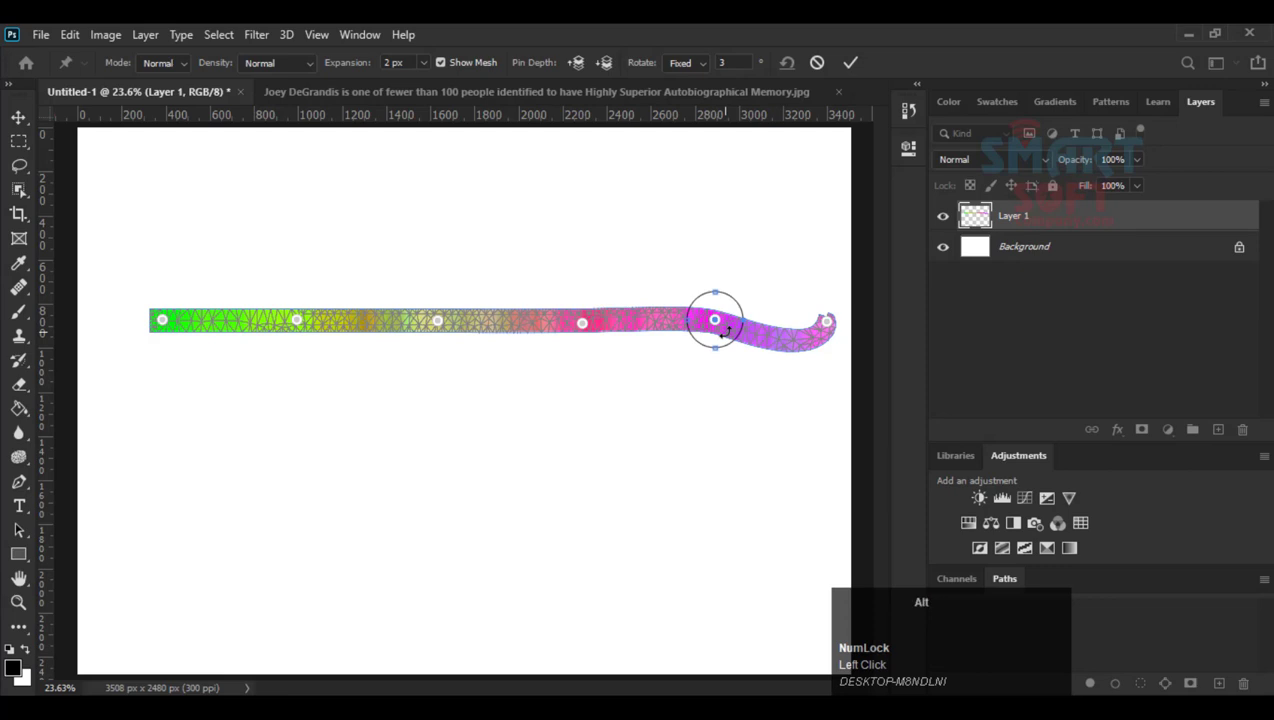
pyautogui.moveTo(726, 331); pyautogui.dragTo(638, 346)
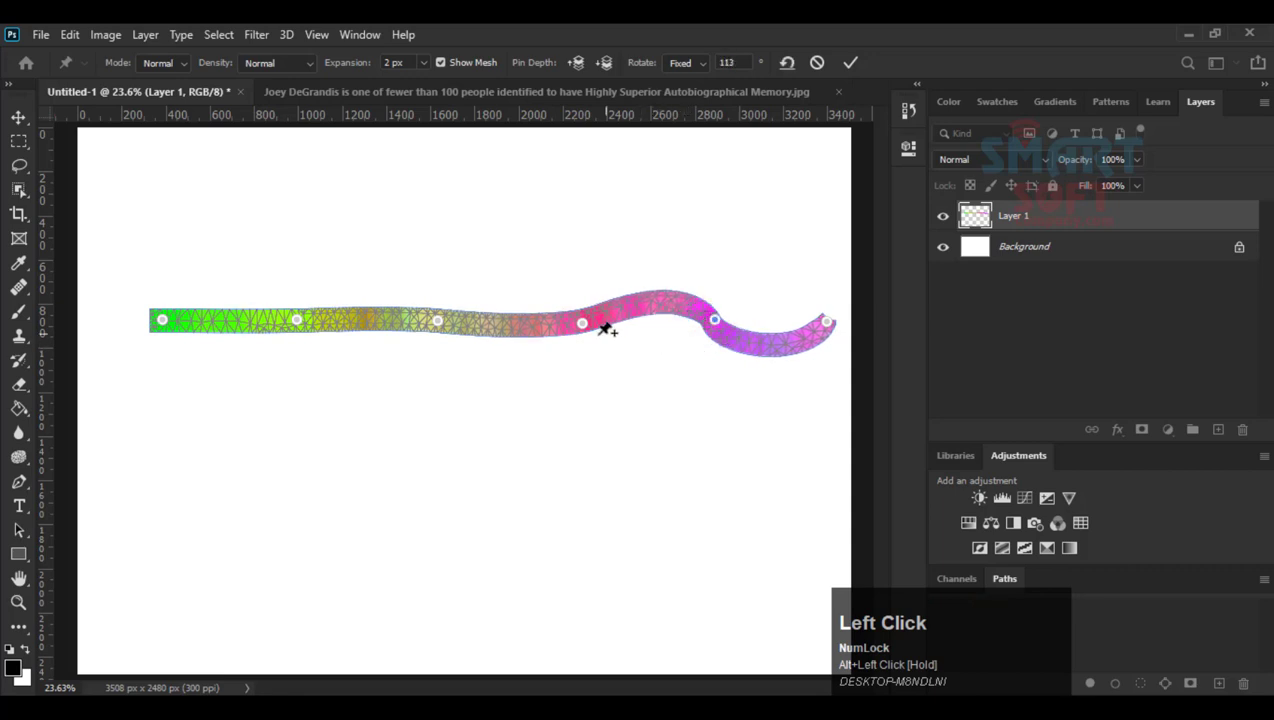
# Continue the wave toward the green end by rotating the next three pins to about -126, 164 and -148 degrees.
pyautogui.click(581, 326)
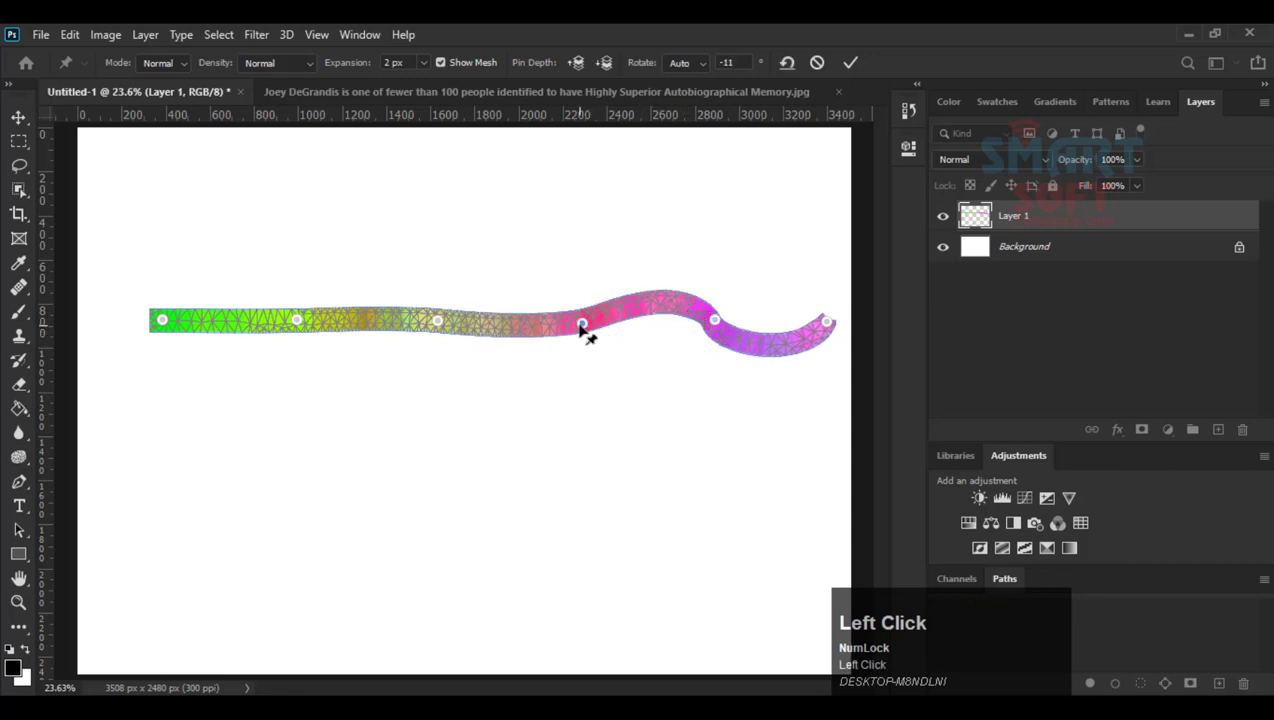
pyautogui.moveTo(585, 322); pyautogui.dragTo(477, 296)
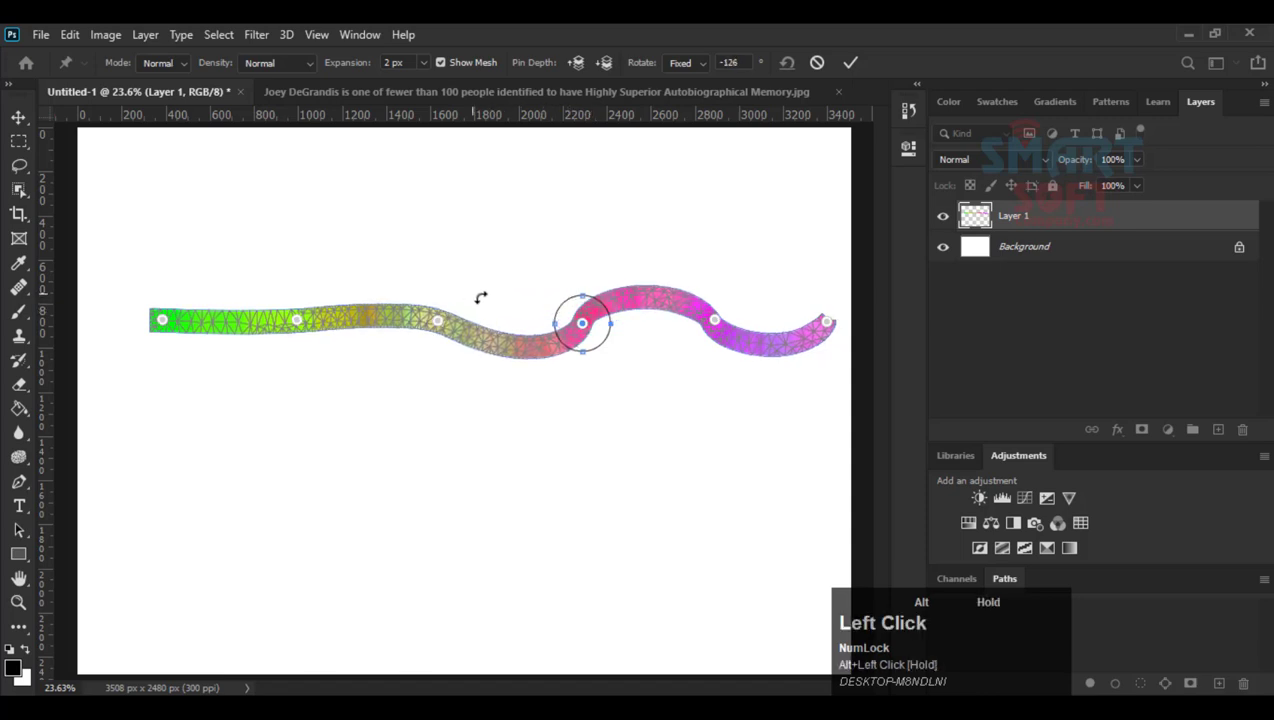
pyautogui.click(437, 321)
pyautogui.moveTo(430, 342); pyautogui.dragTo(404, 232)
pyautogui.click(300, 321)
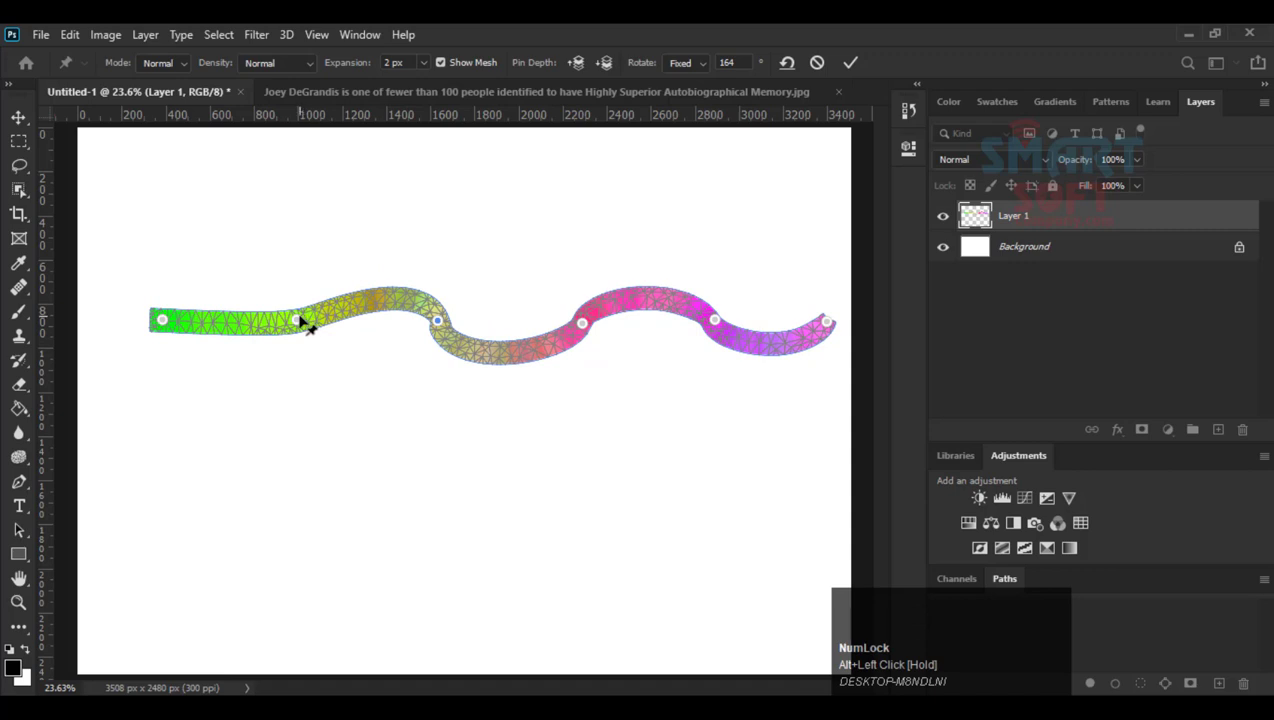
pyautogui.moveTo(318, 328); pyautogui.dragTo(302, 305)
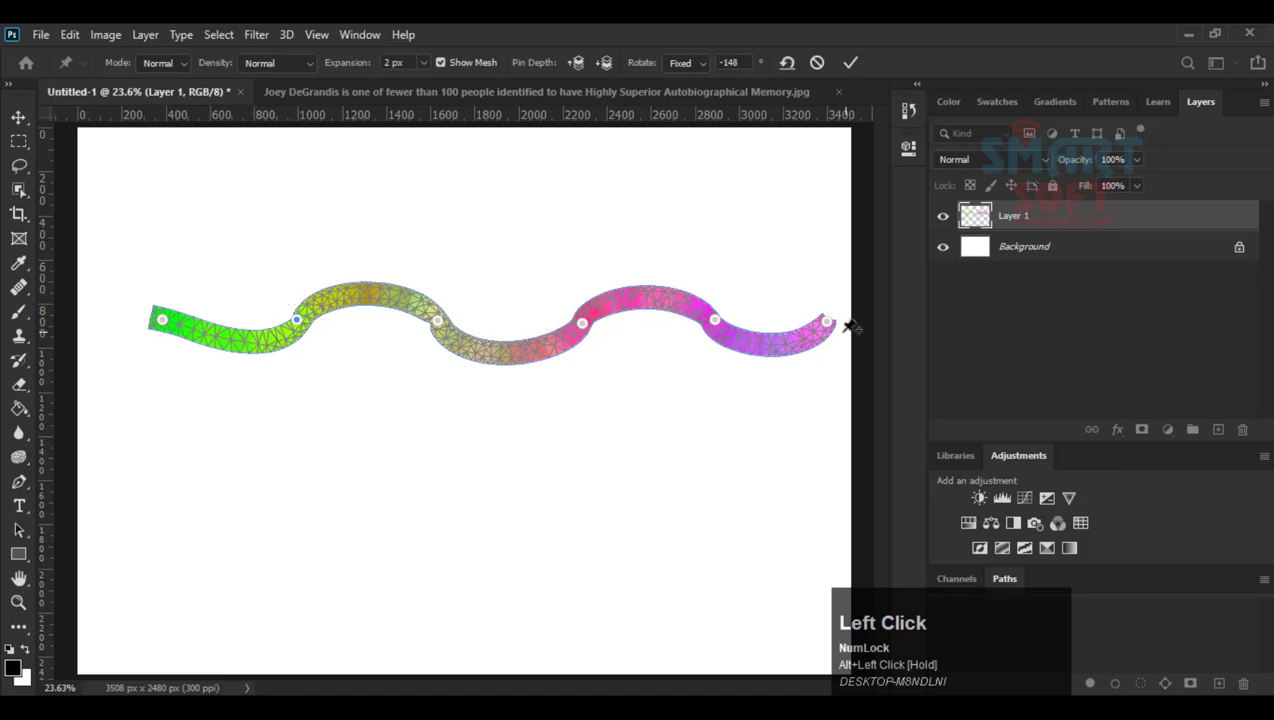
# Move the green end pin straight below its neighbour, and fold the pink end and its next two pins inward below the wave.
pyautogui.click(163, 322)
pyautogui.moveTo(161, 331); pyautogui.dragTo(300, 497)
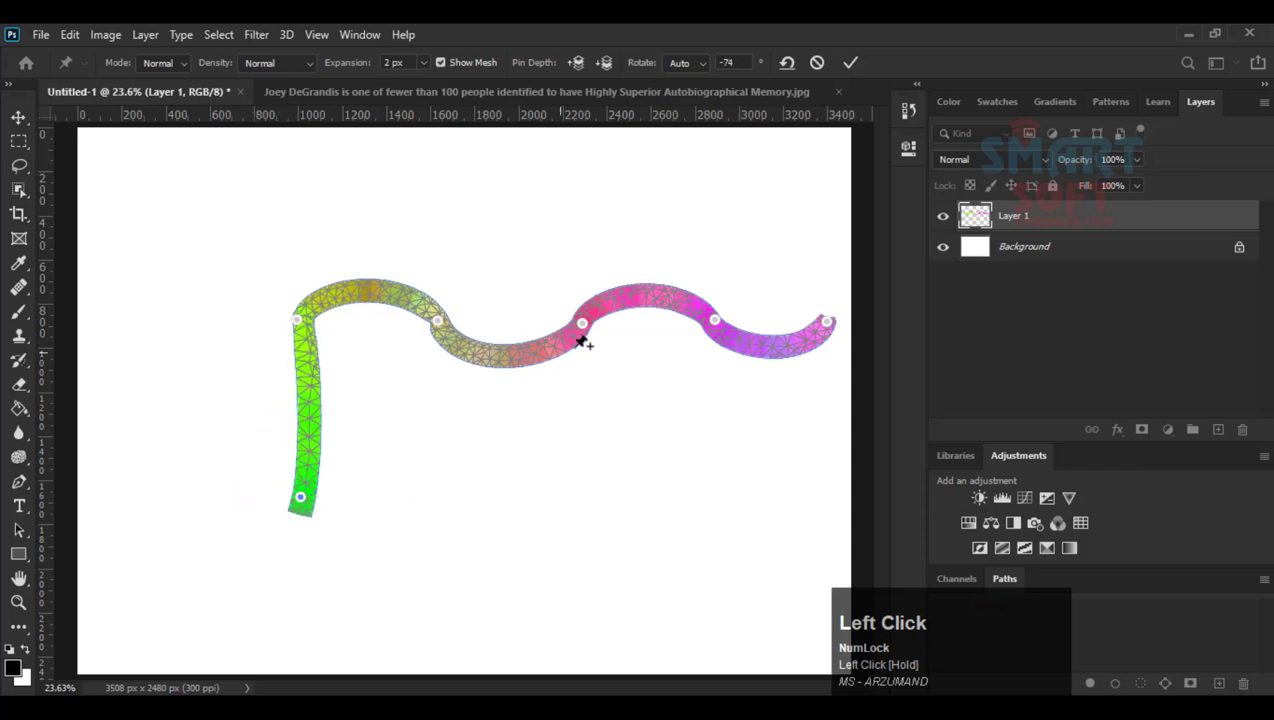
pyautogui.moveTo(832, 326); pyautogui.dragTo(462, 476)
pyautogui.moveTo(714, 321); pyautogui.dragTo(604, 381)
pyautogui.moveTo(589, 326); pyautogui.dragTo(473, 392)
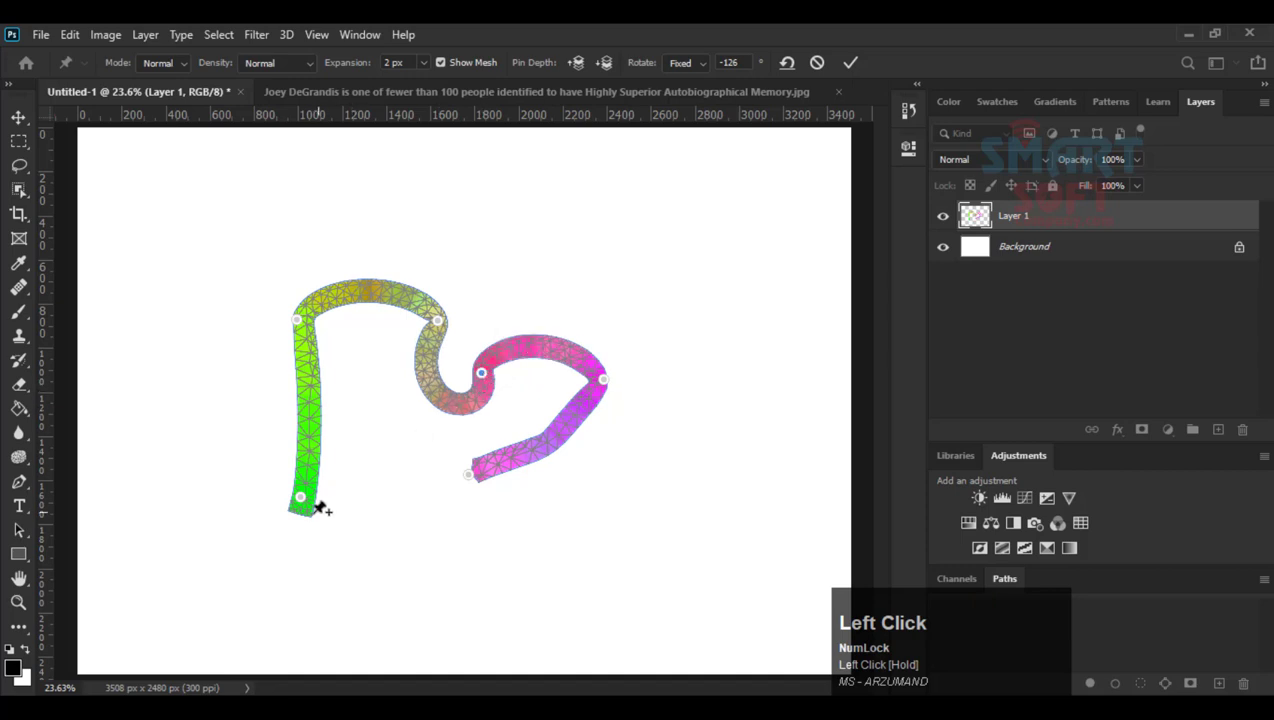
# Shift the green corner pin slightly down and swing the green end pin across the curves so the strip overlaps itself.
pyautogui.moveTo(301, 327); pyautogui.dragTo(317, 368)
pyautogui.moveTo(301, 502); pyautogui.dragTo(601, 340)
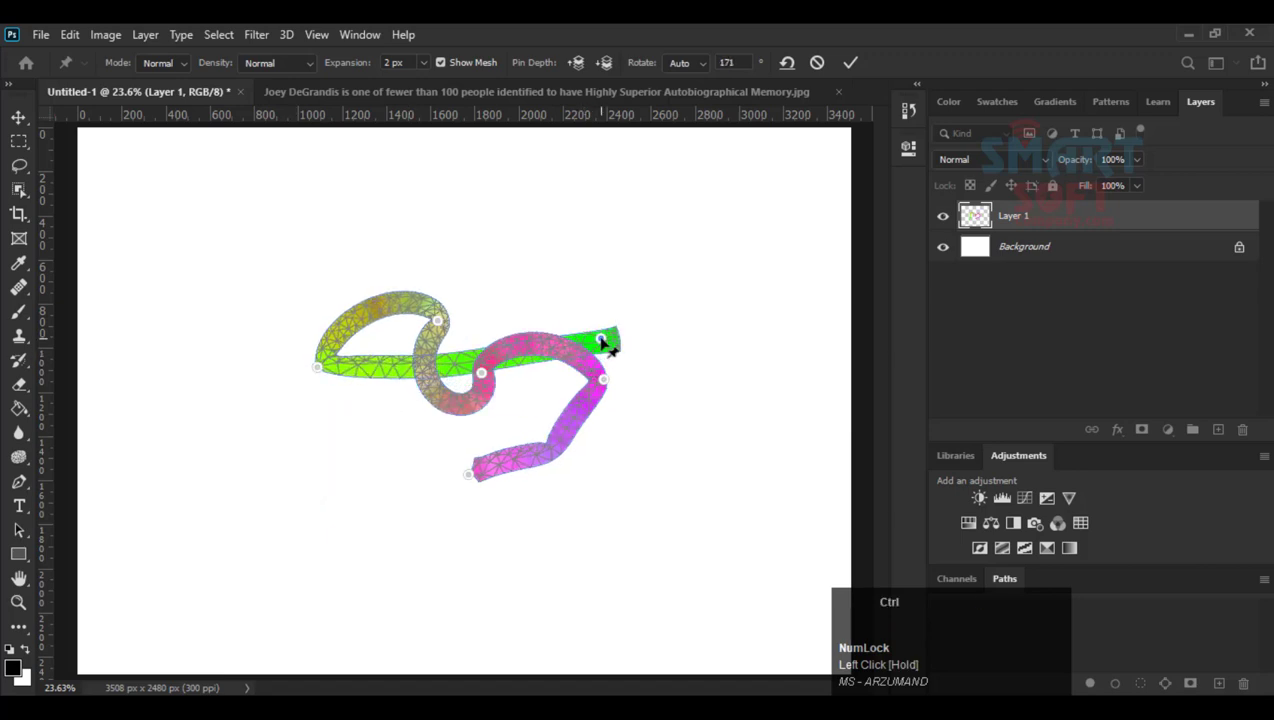
pyautogui.hotkey('ctrl', '=')
pyautogui.hotkey('ctrl', '=')
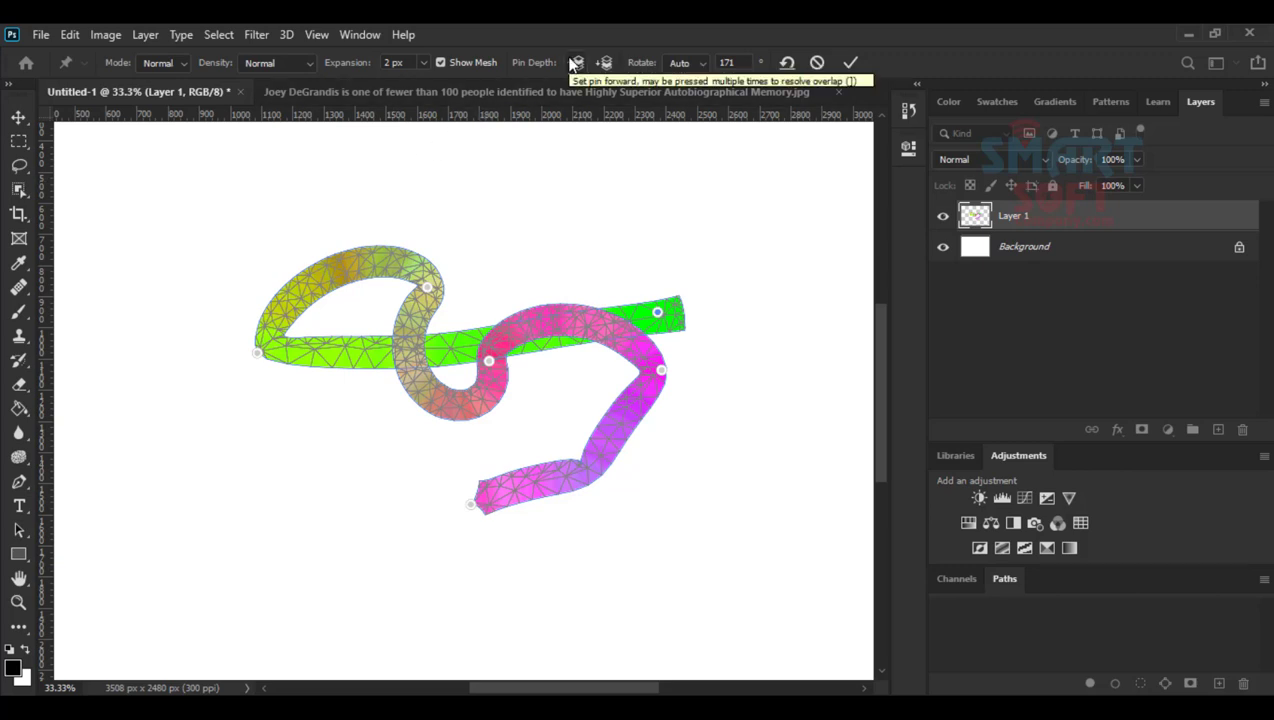
# Shift the green end pin slightly inward and the tan bend's pin slightly up and outward, bringing each pin forward one depth level.
pyautogui.click(658, 316)
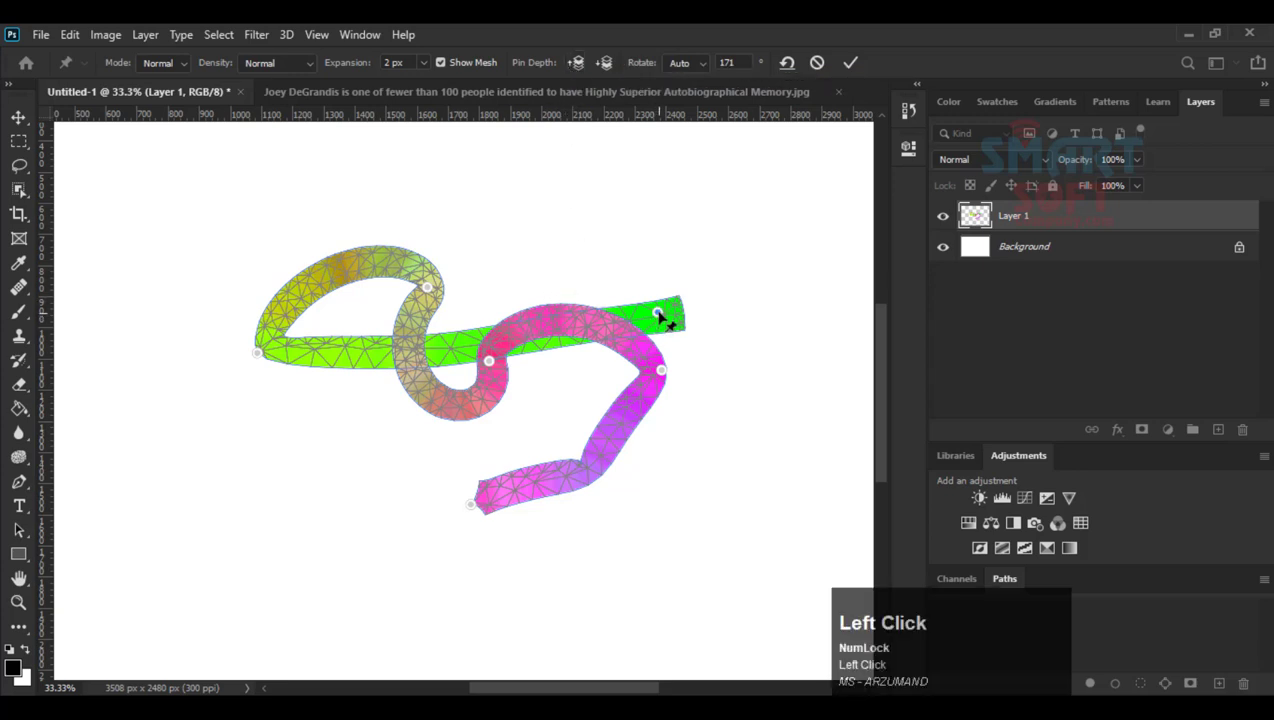
pyautogui.moveTo(658, 316); pyautogui.dragTo(614, 348)
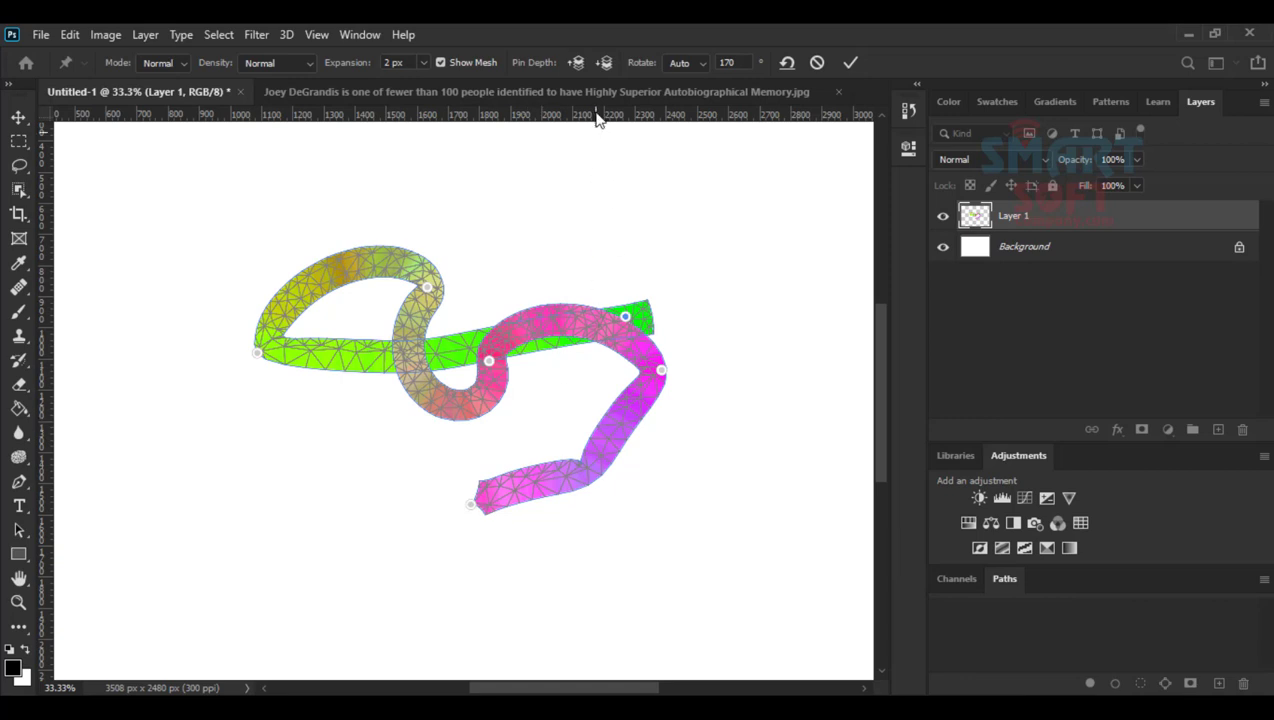
pyautogui.click(579, 63)
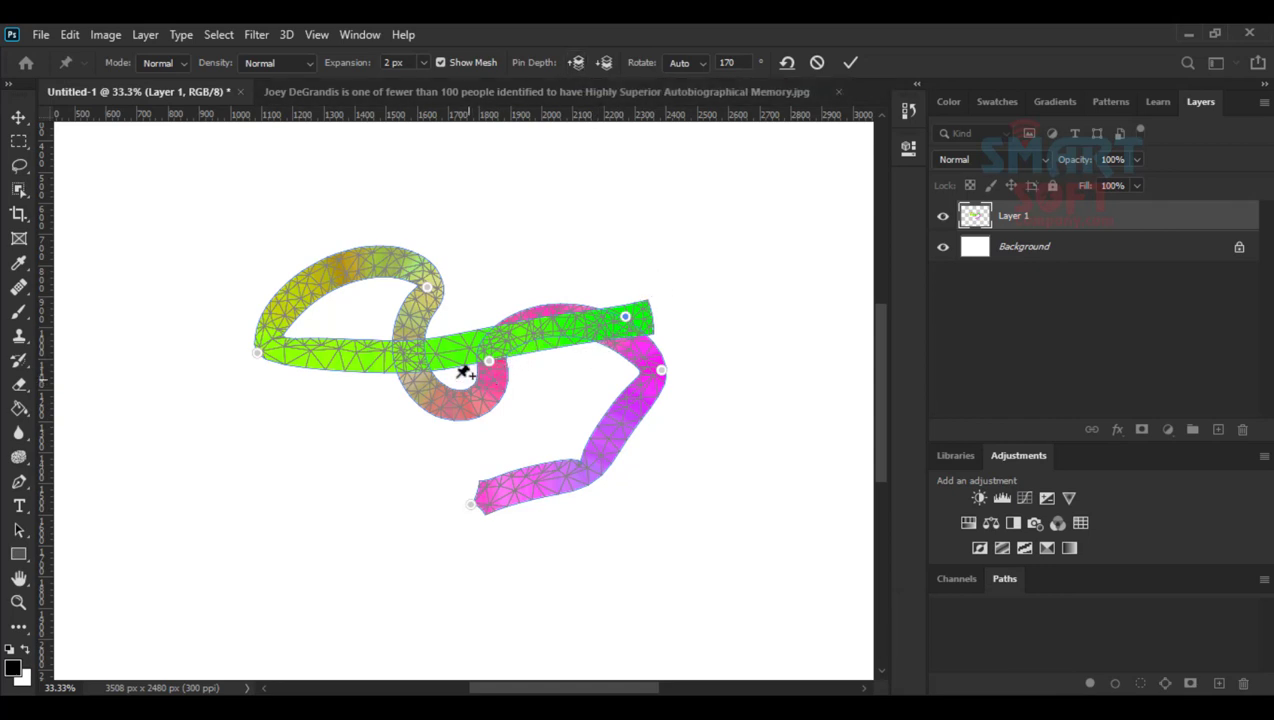
pyautogui.moveTo(428, 292); pyautogui.dragTo(400, 284)
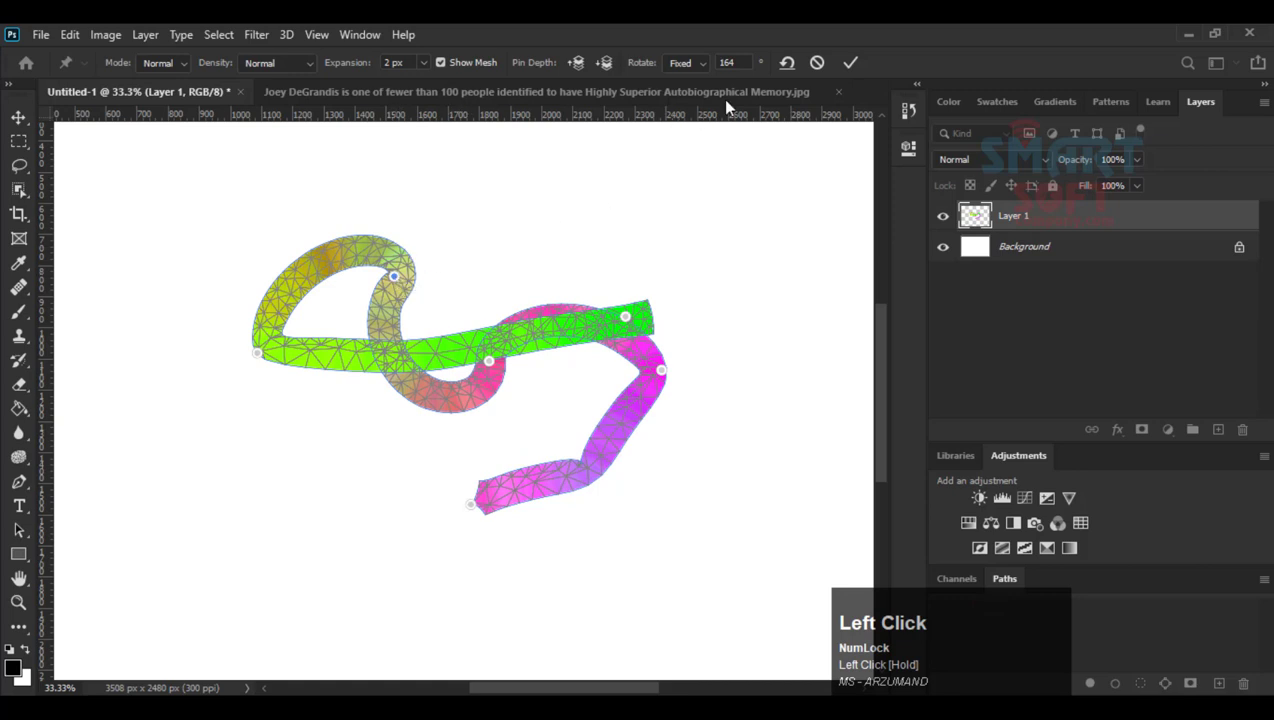
pyautogui.click(578, 64)
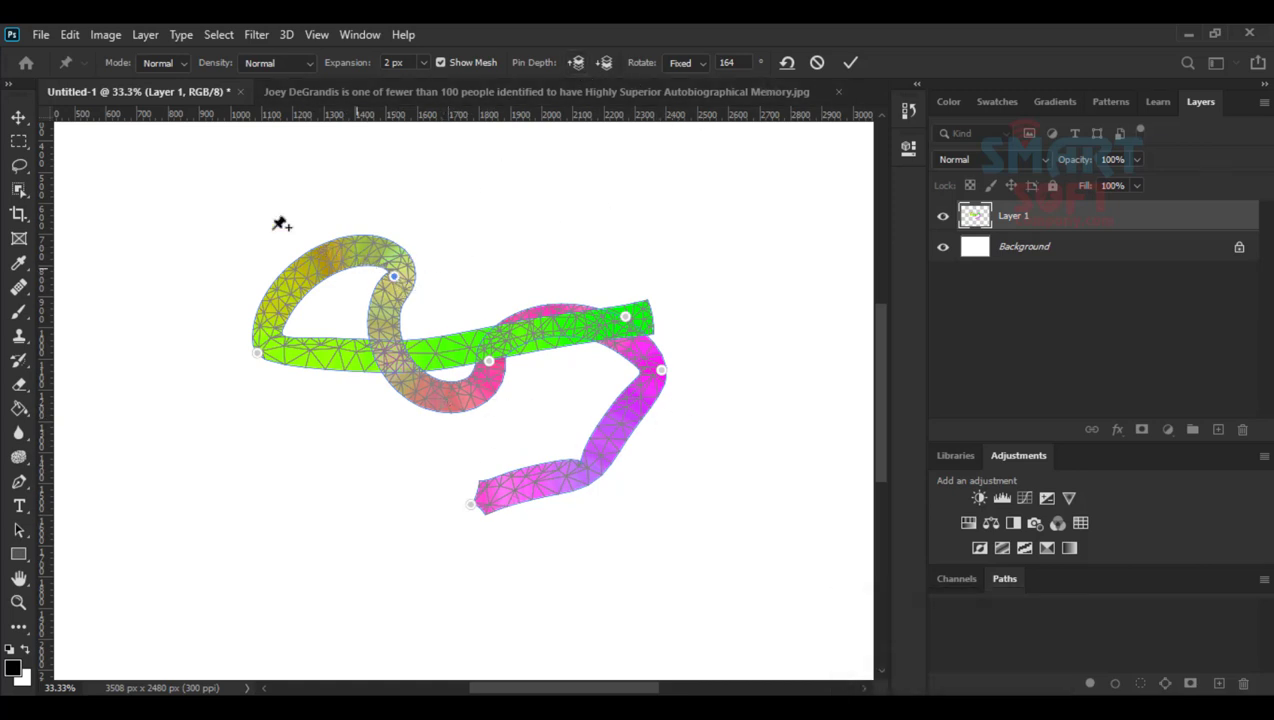
# Apply the Puppet Warp and move the warped strip slightly straight down on the canvas.
pyautogui.click(17, 115)
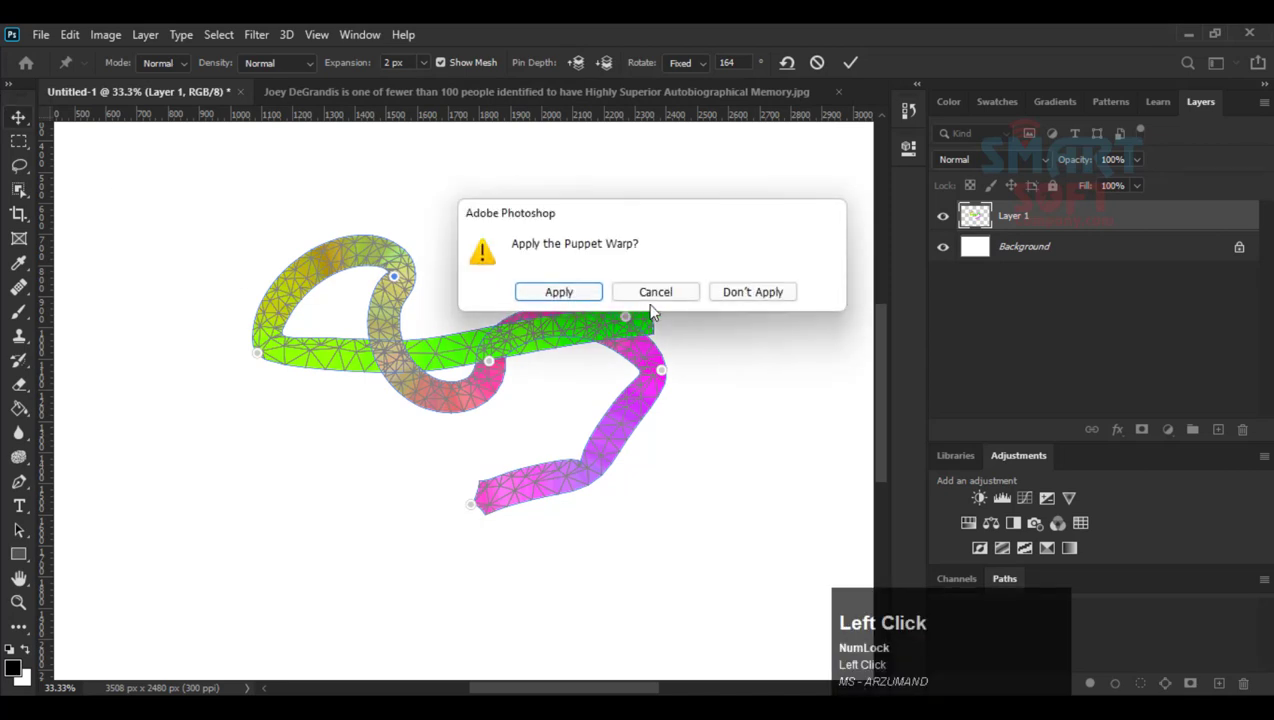
pyautogui.click(559, 292)
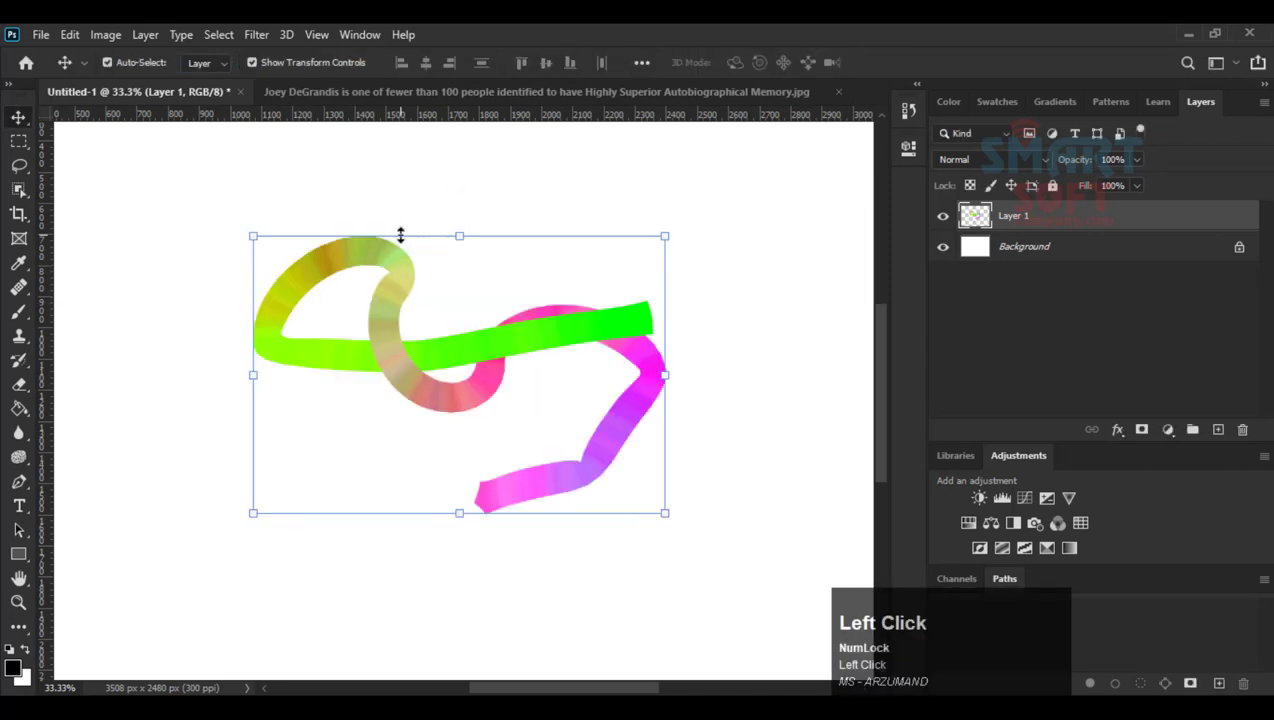
pyautogui.moveTo(392, 341); pyautogui.dragTo(385, 361)
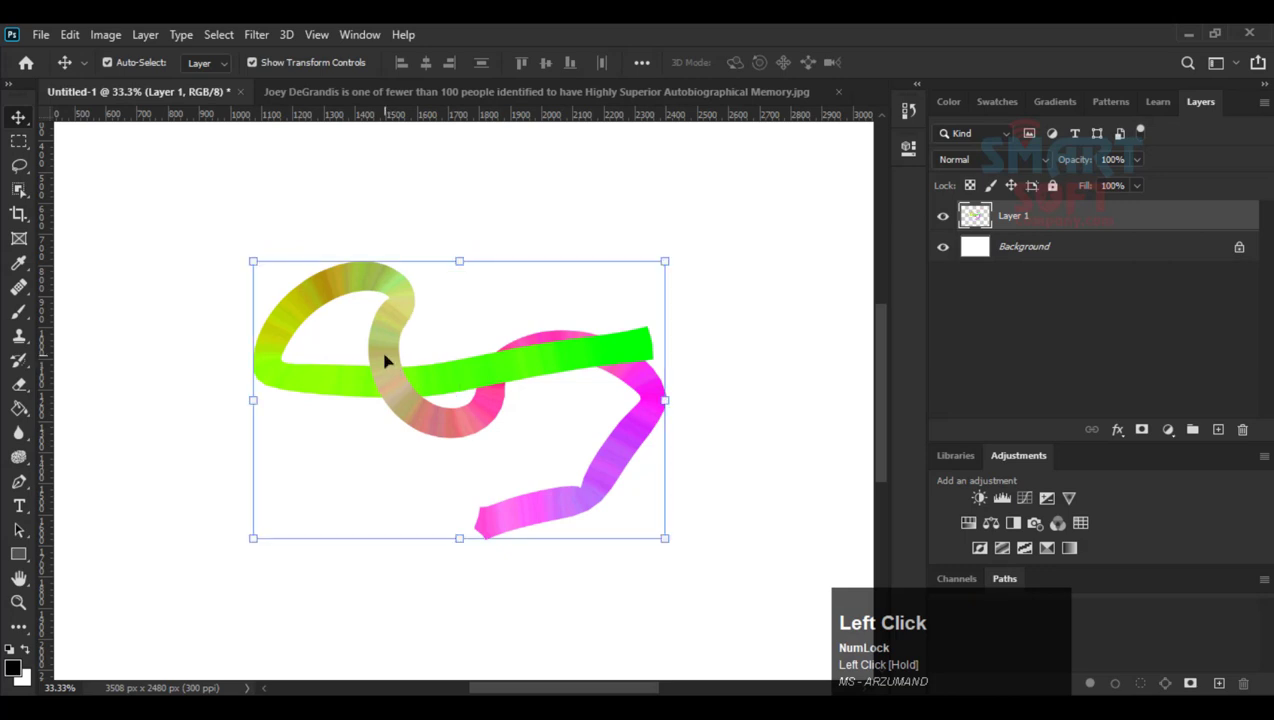
# Minimize the Photoshop window to show the desktop.
pyautogui.hotkey('ctrl', '0')
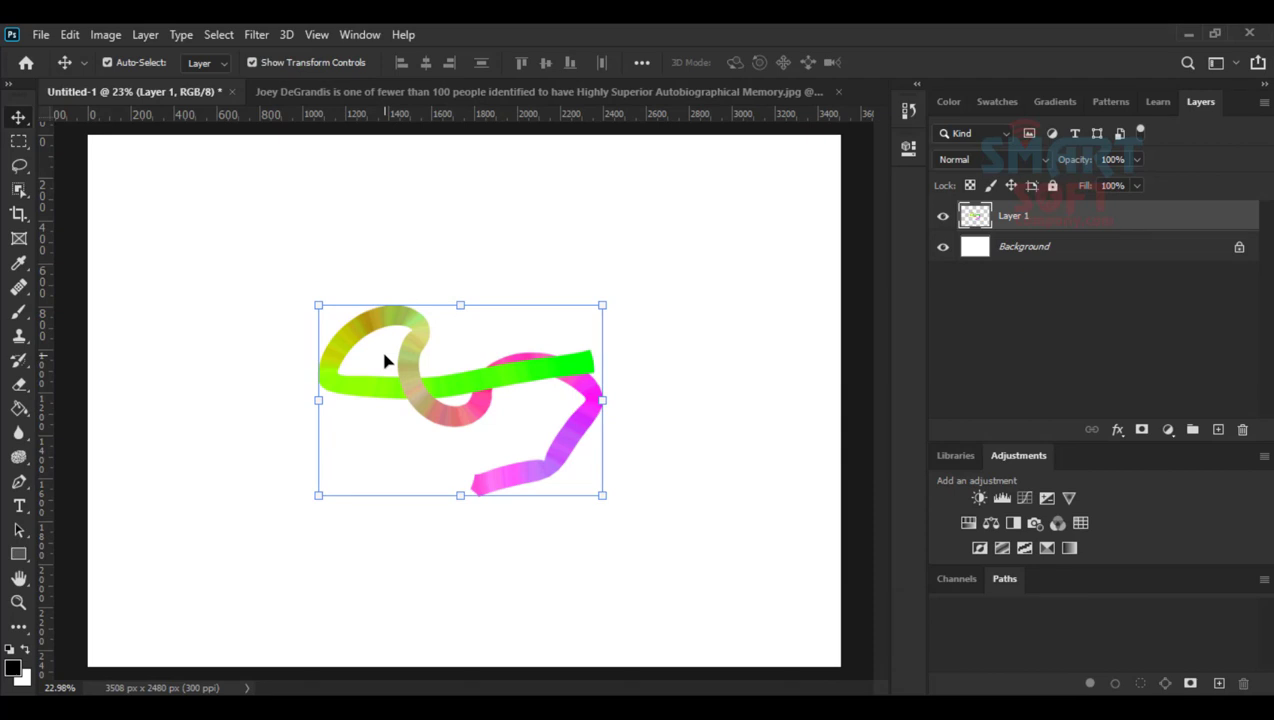
pyautogui.click(1182, 35)
pyautogui.click(865, 65)
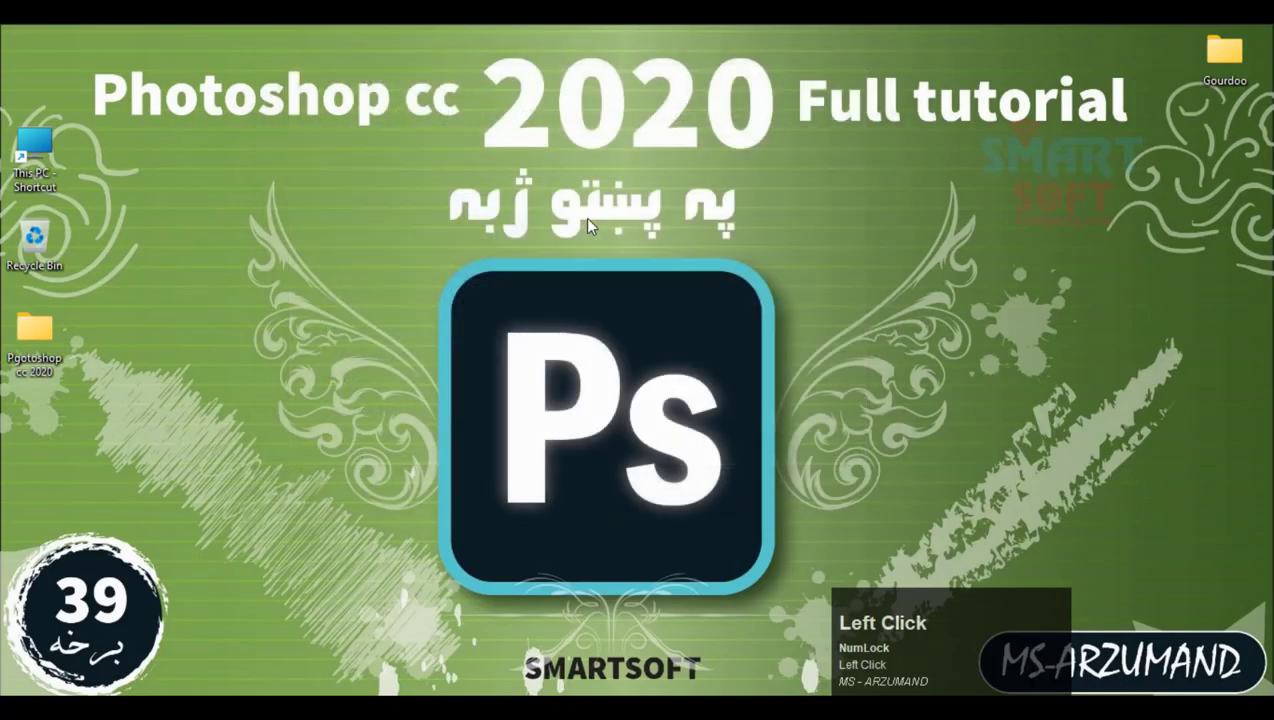